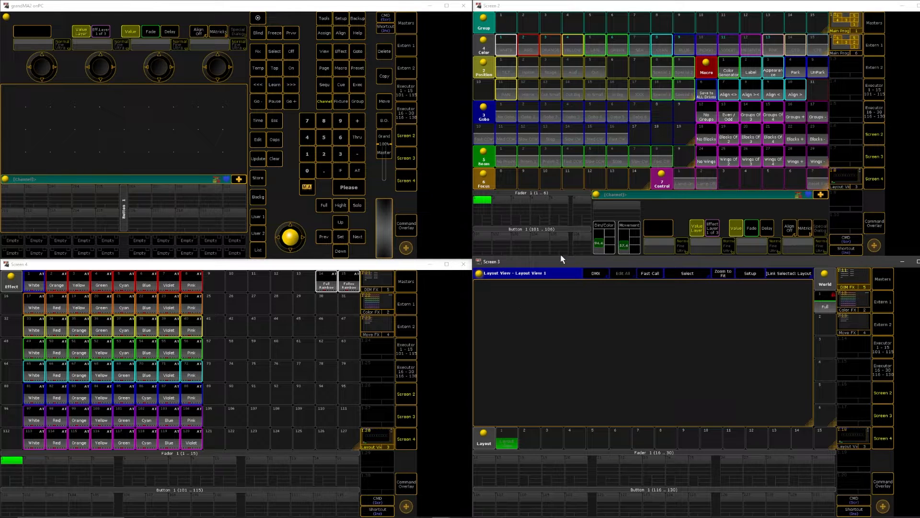
Compare the two Main Prog view layouts by switching between them
left_click(848, 43)
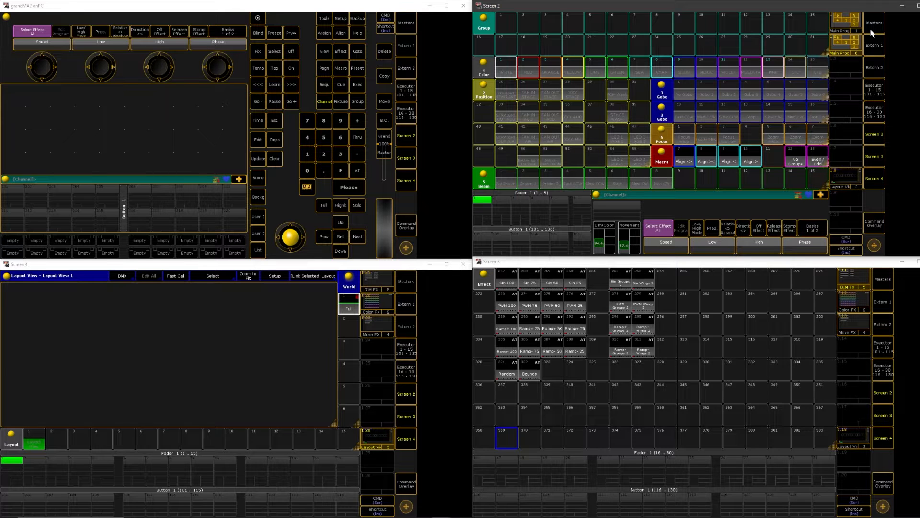
left_click(843, 24)
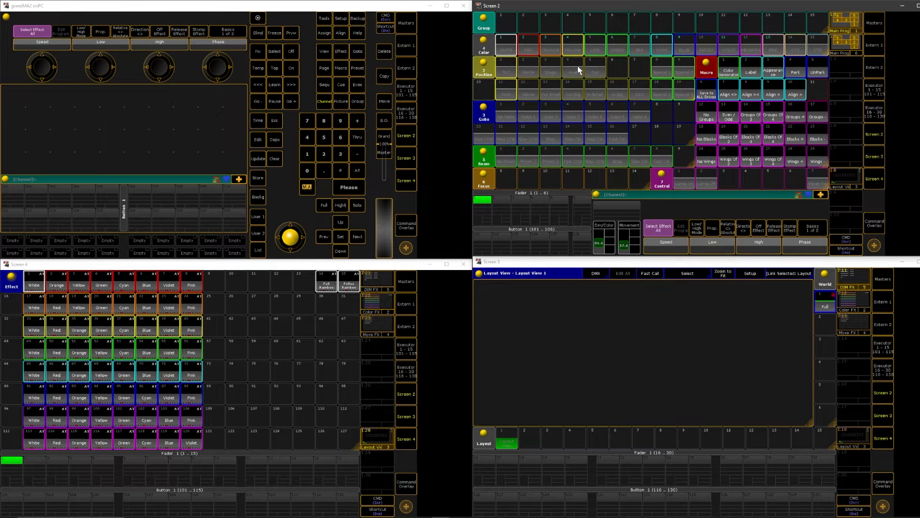
left_click(850, 47)
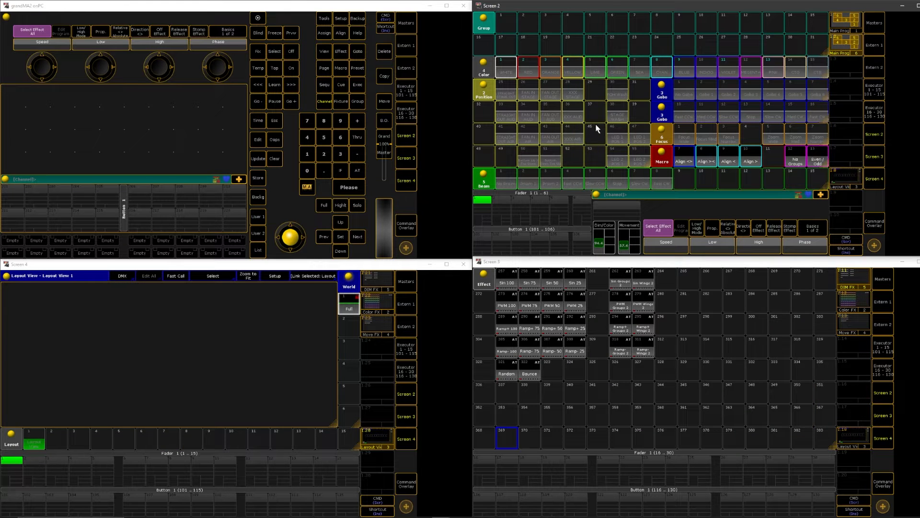
left_click(843, 41)
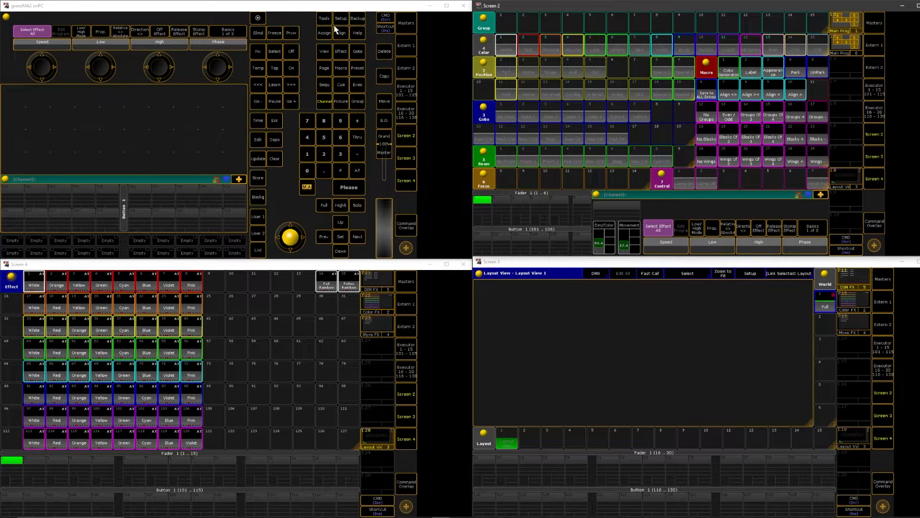
Open the patch and fixture schedule and create a new layer named Testing
left_click(346, 23)
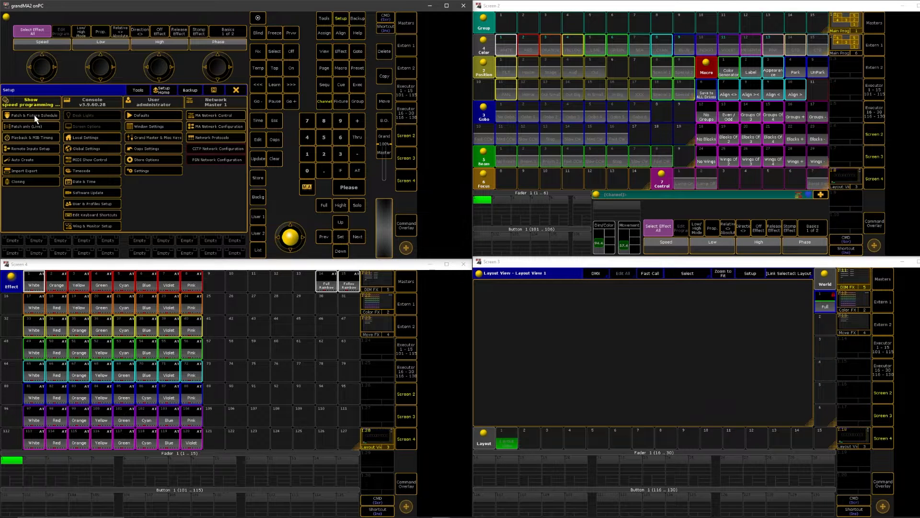
left_click(34, 118)
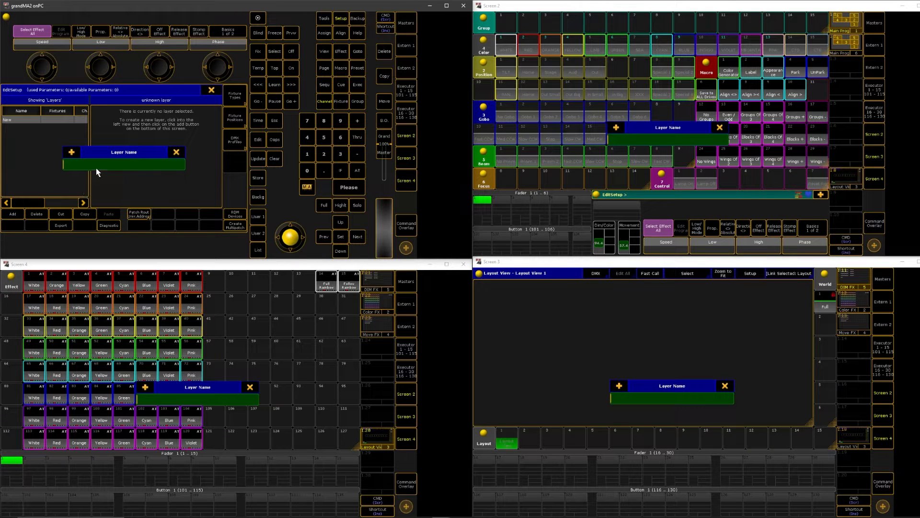
type("Testin")
key("Return")
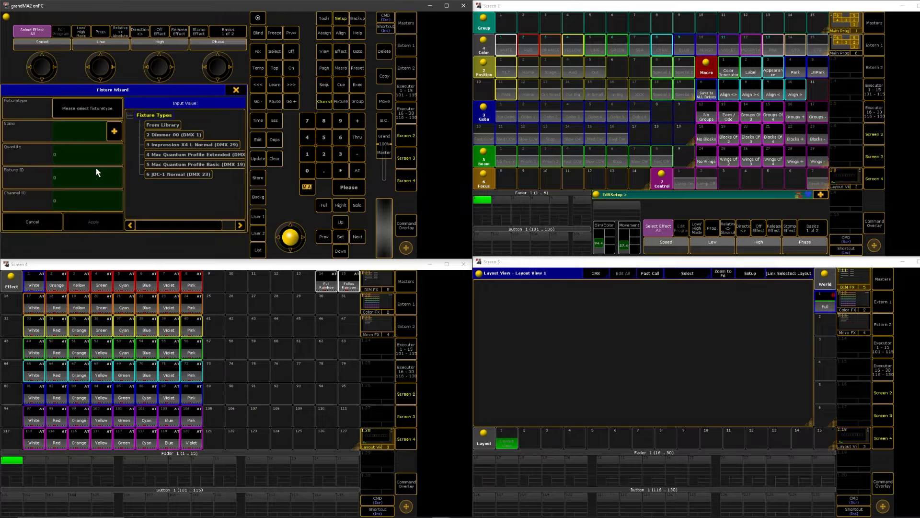
Import the Martin Mac Quantum Profile fixture type in Extended mode from the internal library
left_click(175, 126)
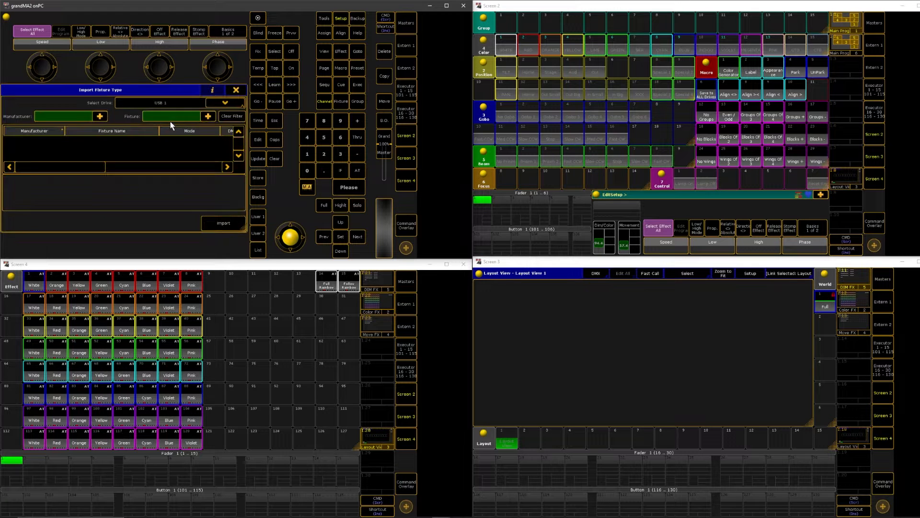
type("Martin")
left_click(225, 102)
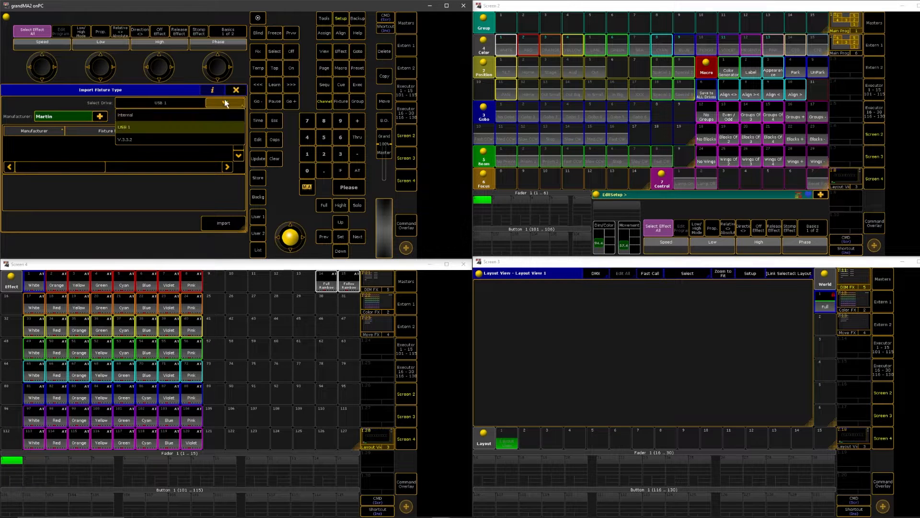
left_click(162, 115)
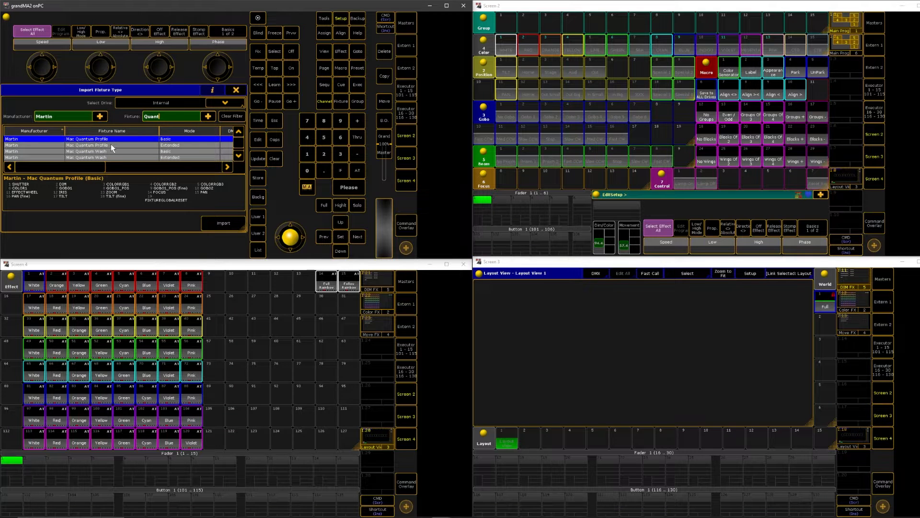
left_click(134, 145)
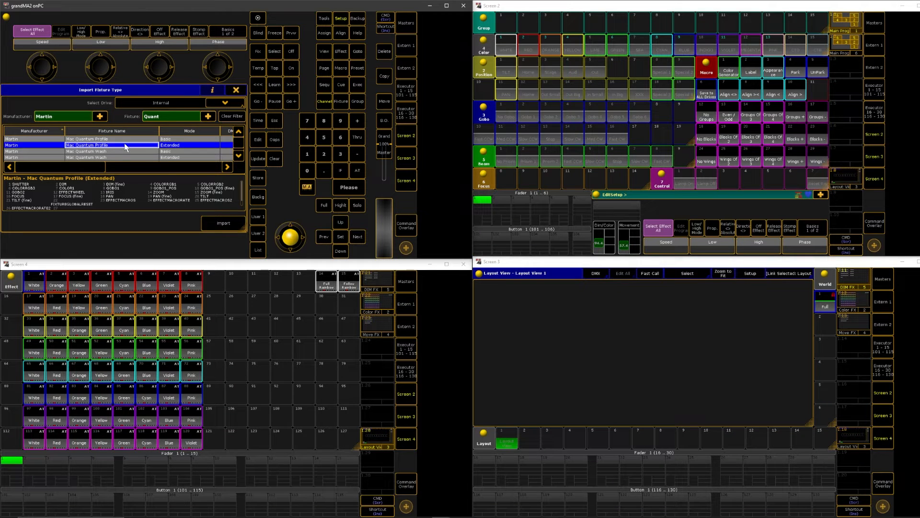
left_click(223, 225)
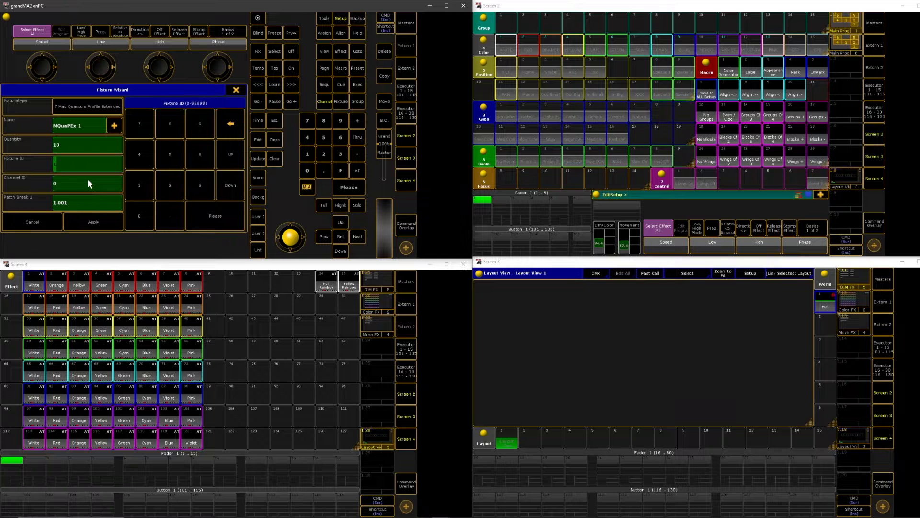
Add 10 Mac Quantum Profile fixtures with fixture and channel IDs starting at 101, and save the patch changes
type("101")
key("Return")
type("101")
left_click(98, 222)
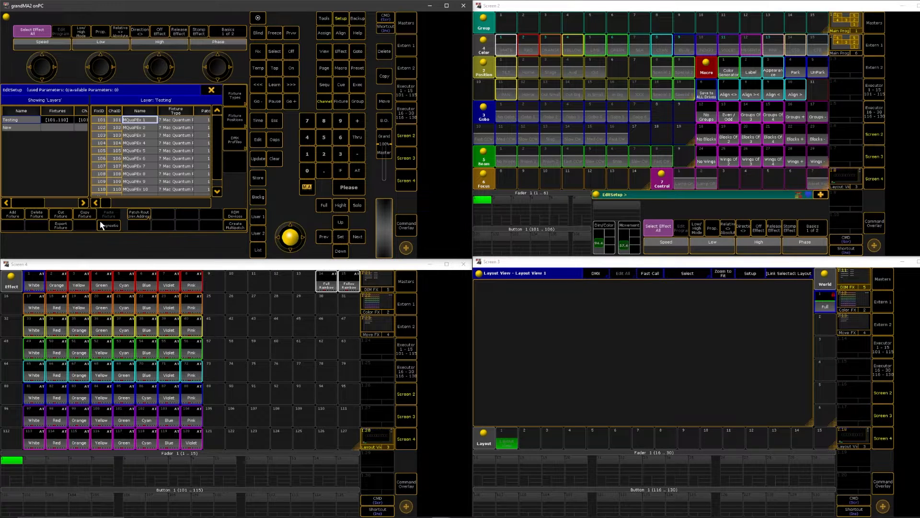
left_click(212, 91)
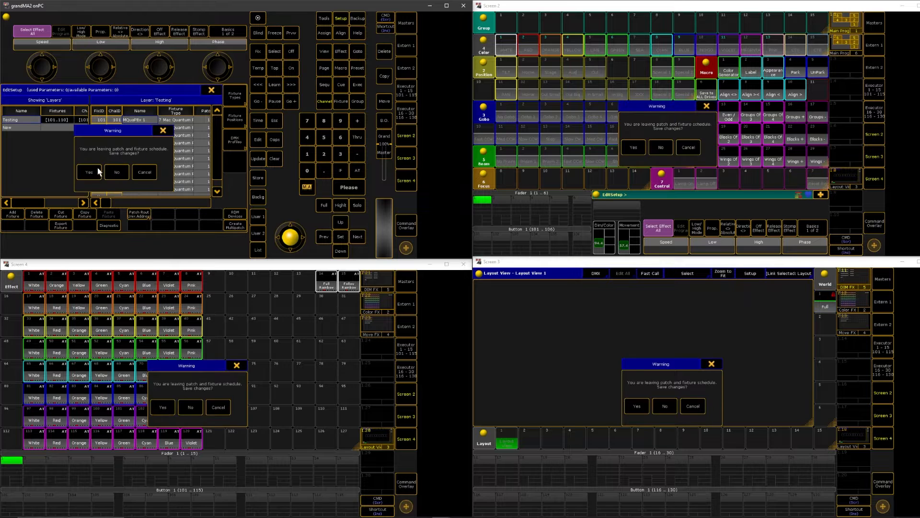
left_click(97, 172)
left_click(236, 90)
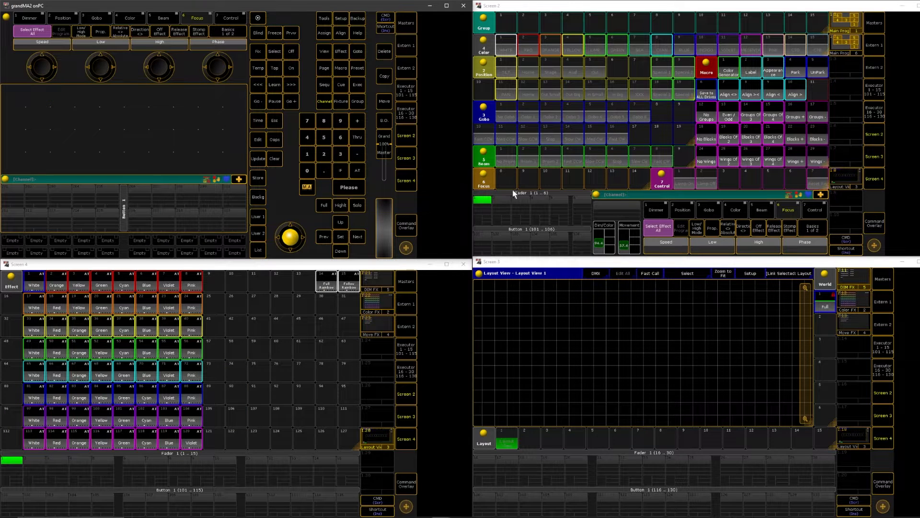
Auto-create a group containing all fixtures of the MQuaPEx fixture type
left_click(341, 18)
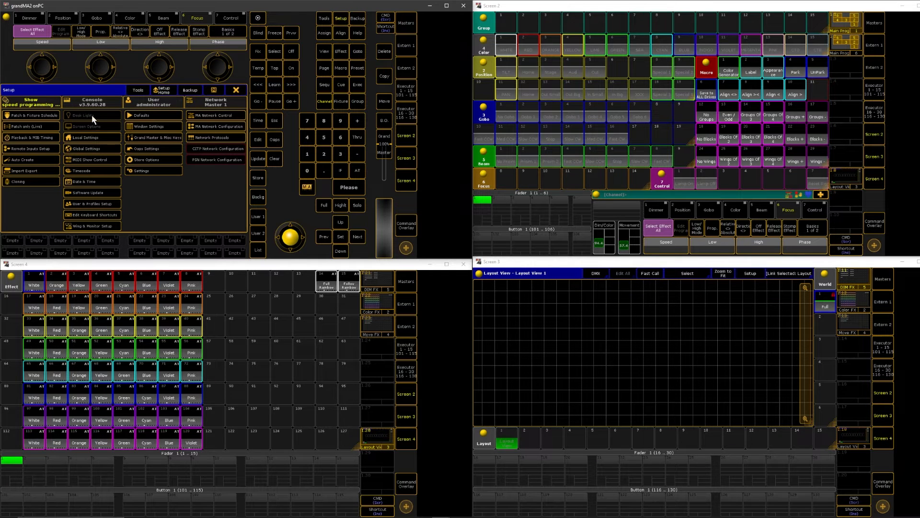
left_click(31, 159)
left_click(31, 134)
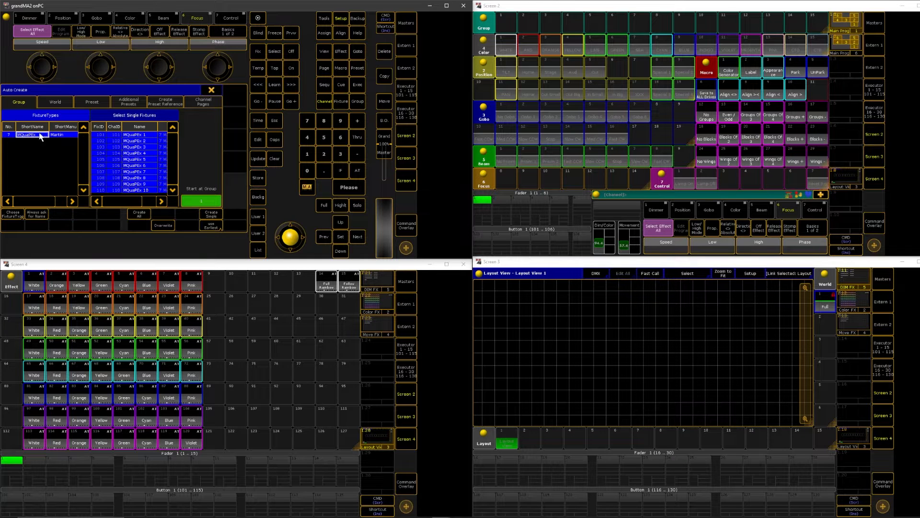
left_click(140, 215)
left_click(93, 169)
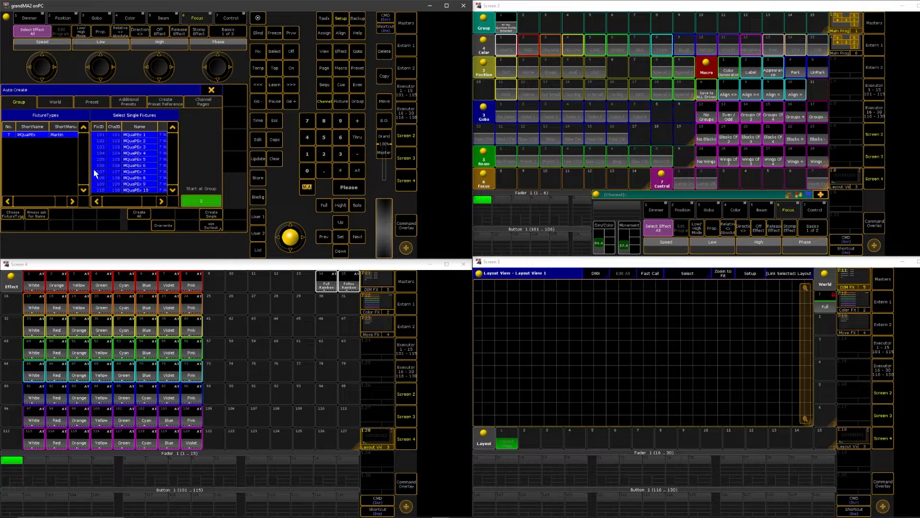
Auto-create a world for the MQuaPEx fixture type and leave the setup
left_click(51, 103)
left_click(33, 136)
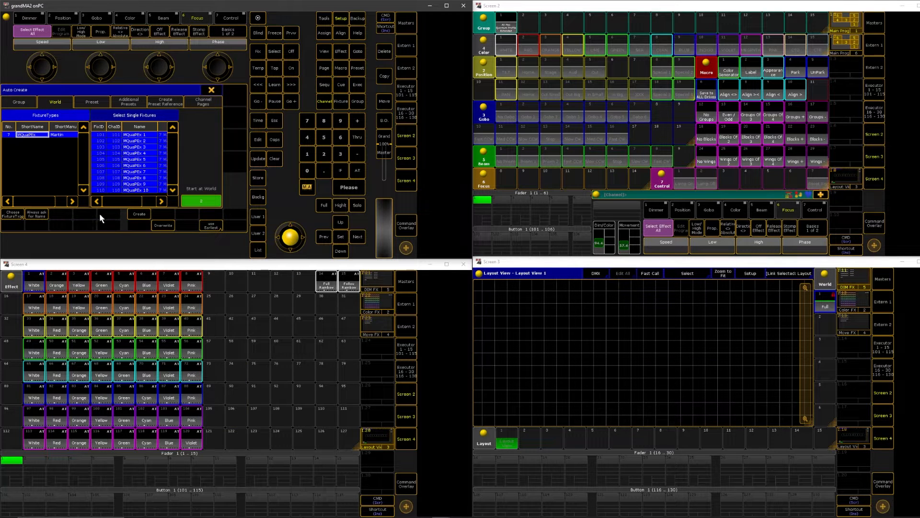
left_click(140, 216)
left_click(93, 183)
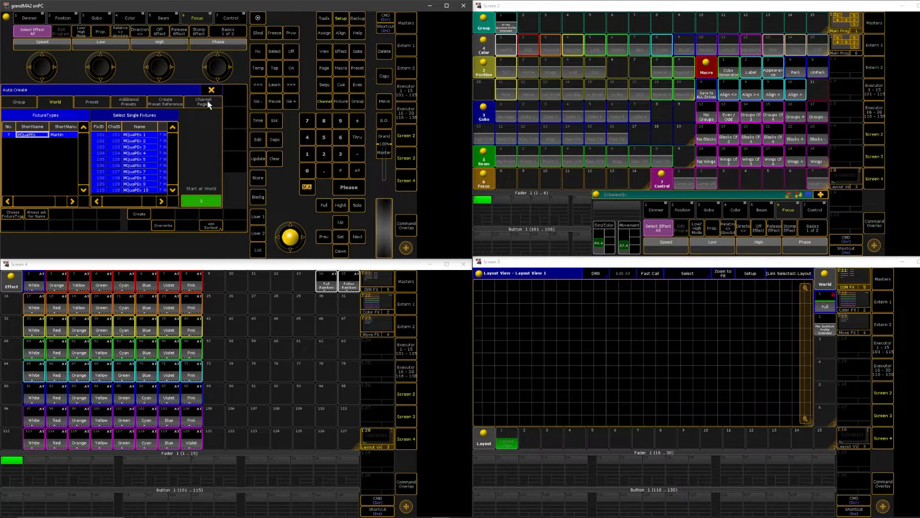
left_click(212, 90)
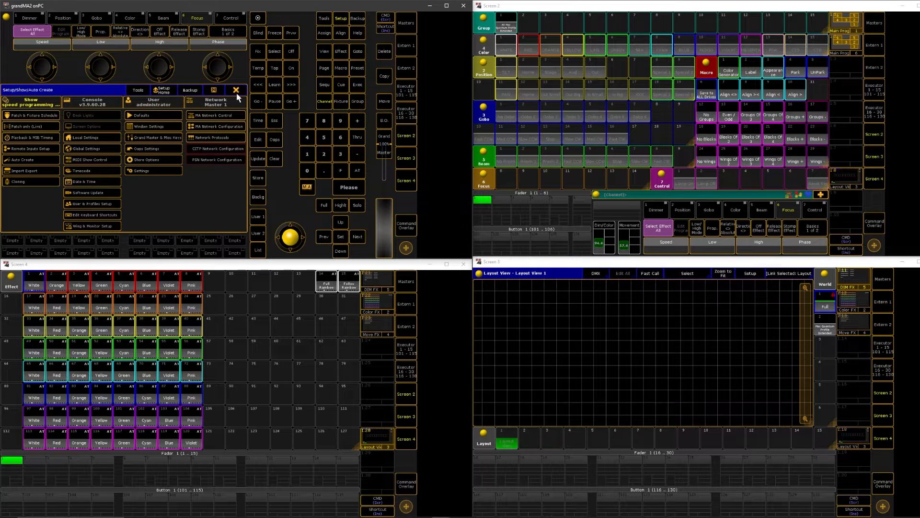
left_click(237, 92)
Clear the programmer selection and run the Color Generator macro to fill the Color preset pool
left_click(511, 26)
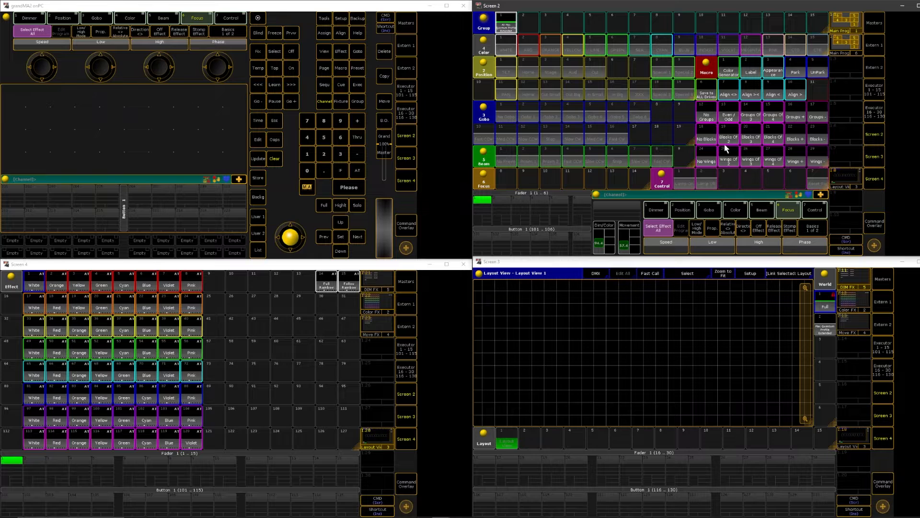
left_click(277, 160)
left_click(732, 69)
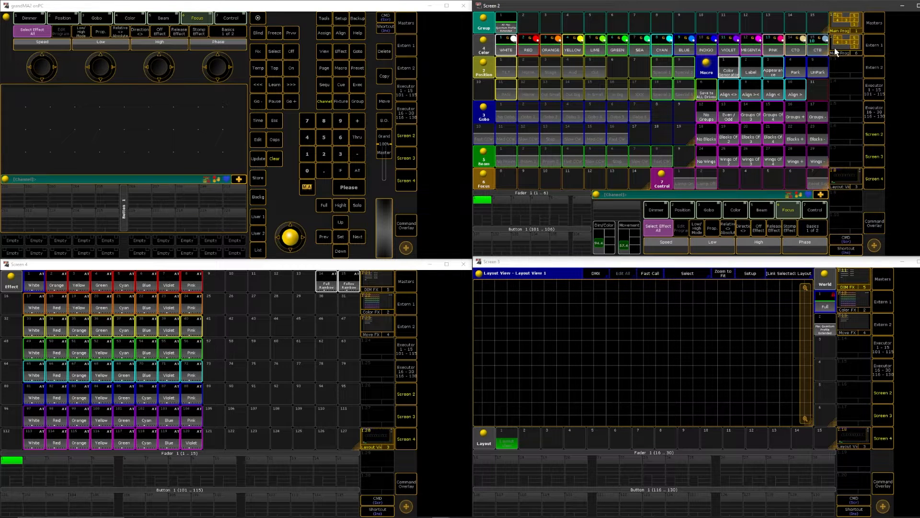
left_click(729, 66)
Store the fixtures of the Mac Quantum Profile group in layout 1 and zoom the layout to fit
left_click(511, 25)
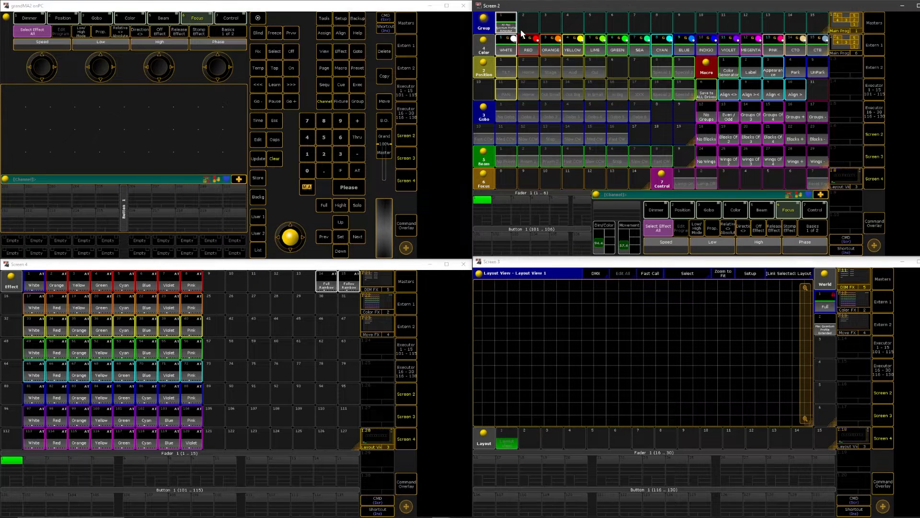
left_click(261, 177)
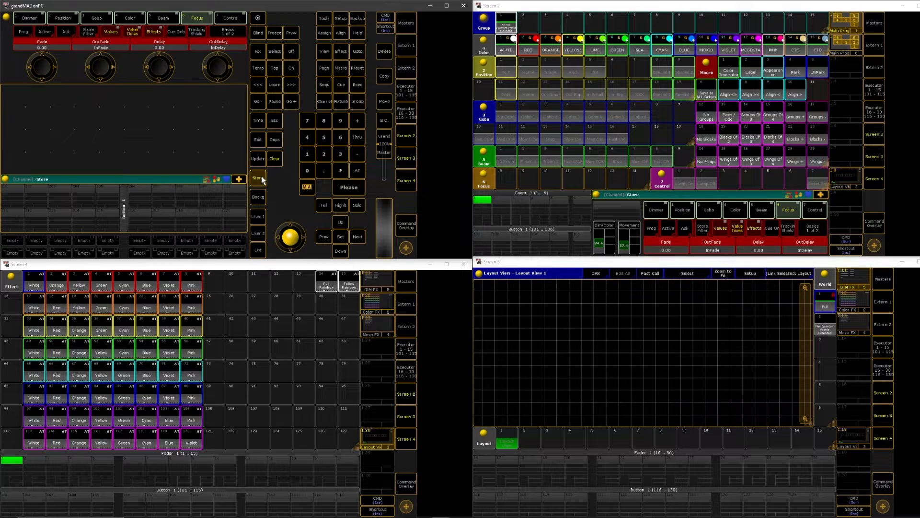
left_click(510, 443)
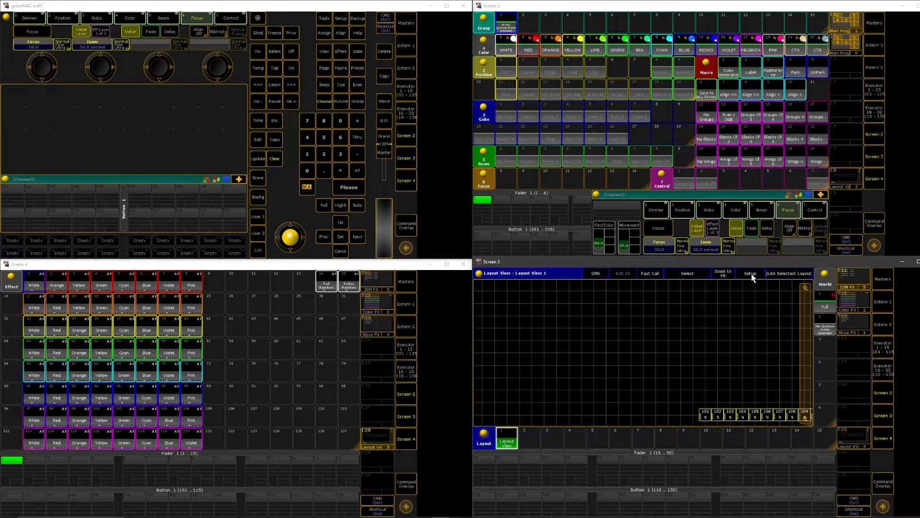
left_click(722, 273)
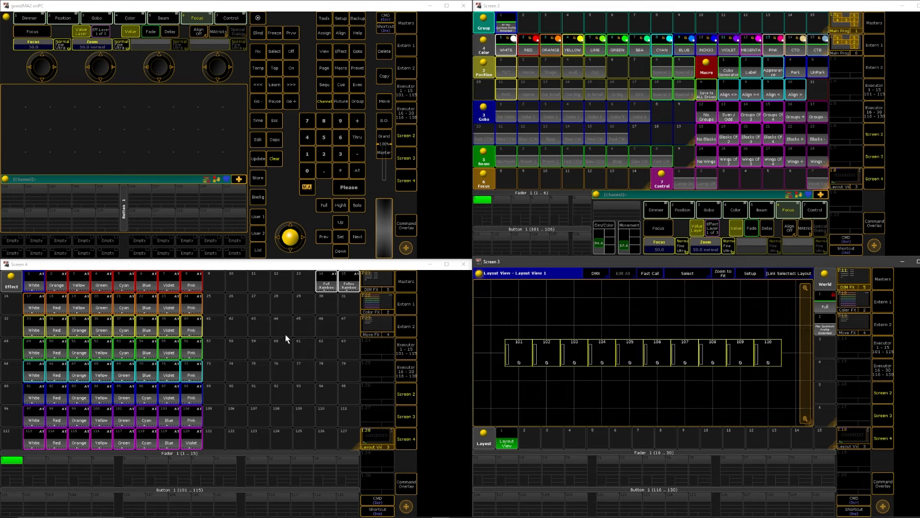
Replace the Effect pool window on Screen 4 with a Stage view window
left_click(11, 277)
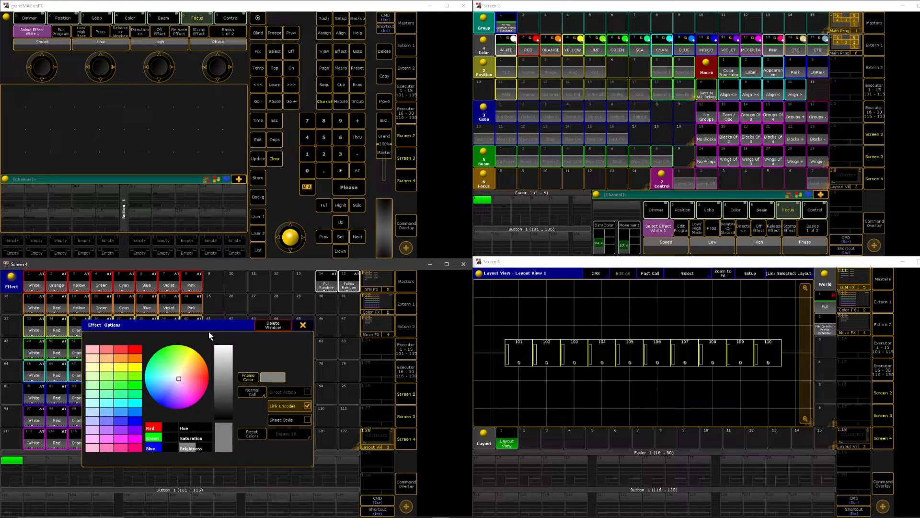
left_click(278, 325)
left_click(64, 291)
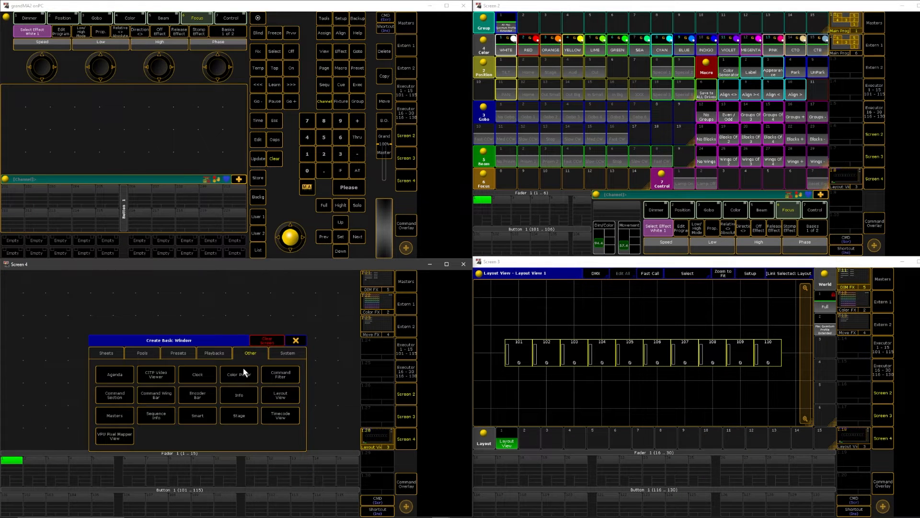
left_click(240, 416)
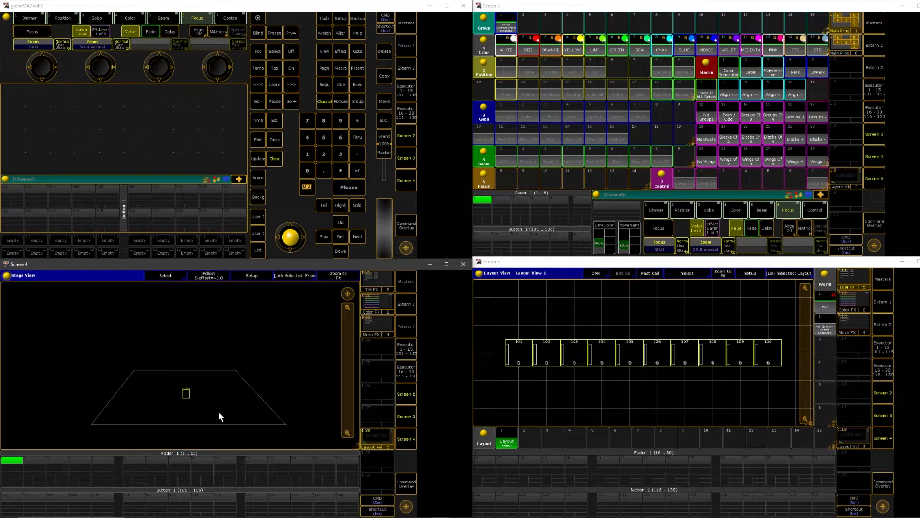
Enable Setup mode in the Stage view and set the position wizard's rows to 1 for the fixtures
left_click(251, 276)
left_click_drag(139, 374, 219, 418)
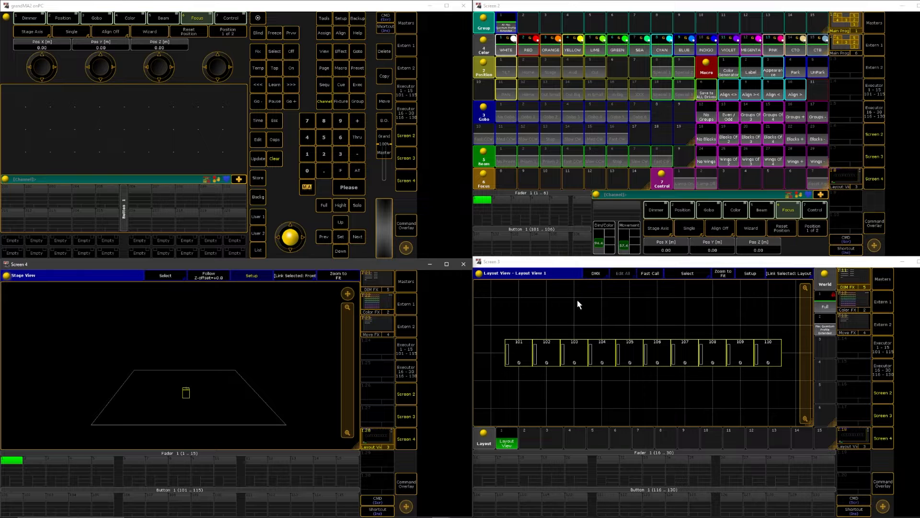
left_click(747, 230)
left_click(576, 137)
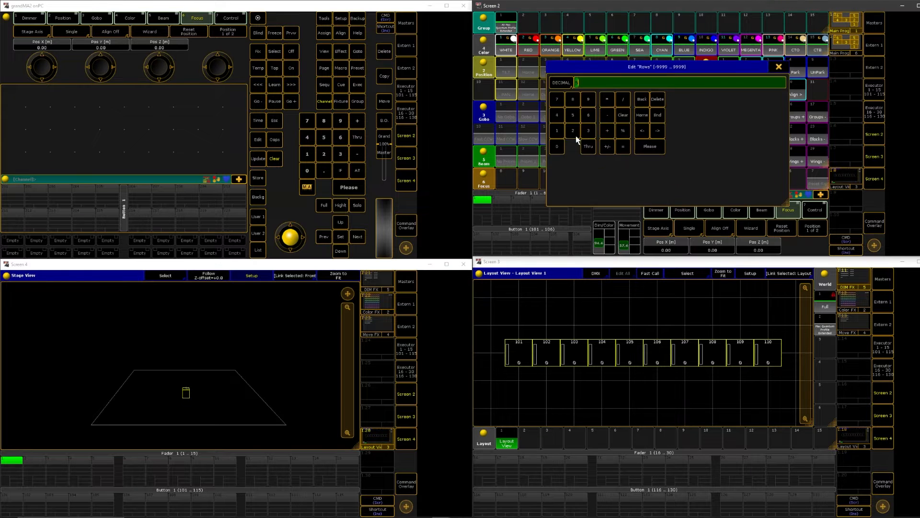
type("1")
key("Return")
scroll(714, 250, "up", 5)
scroll(756, 243, "up", 5)
Spread the selected fixtures along the X axis from -5 to 5 m, with Y and Z positions of 5 m
left_click(176, 307)
left_click(249, 277)
left_click_drag(155, 291, 309, 316)
left_click(251, 276)
left_click(755, 231)
left_click(666, 248)
type("-5t5")
key("Return")
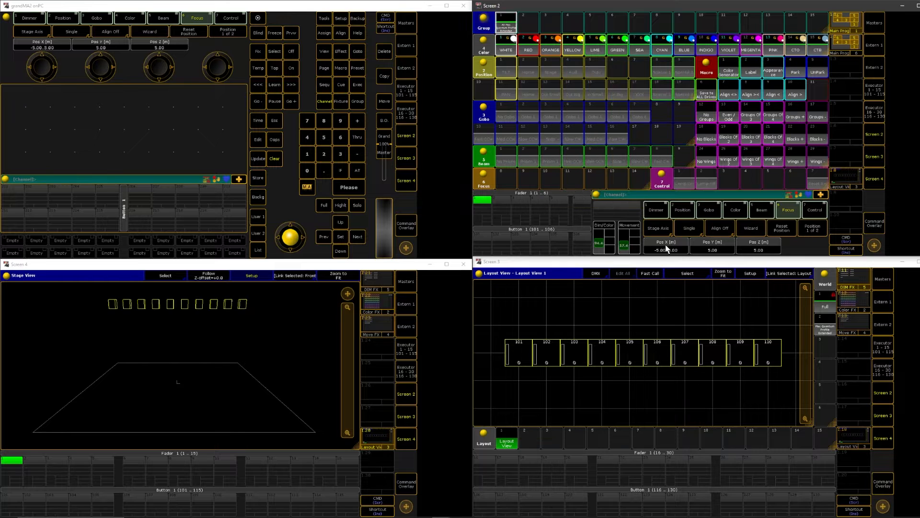
left_click_drag(348, 293, 398, 319)
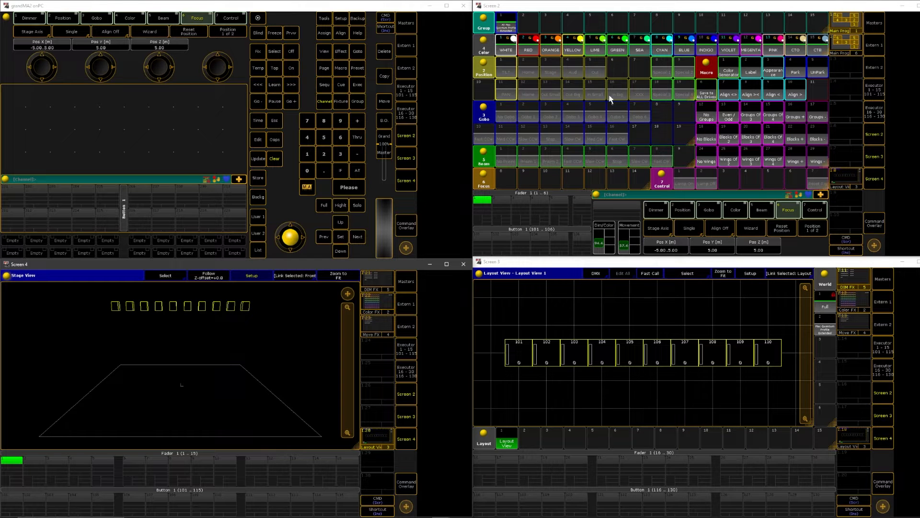
Store the Stage view window of Screen 4 on the empty view button below Move FX and name it Stage
left_click(259, 178)
left_click(370, 349)
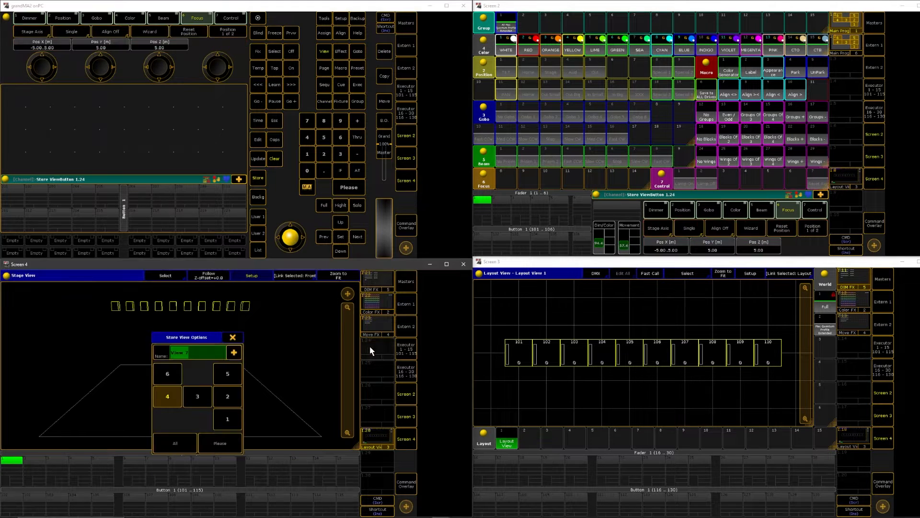
type("Stage")
key("Return")
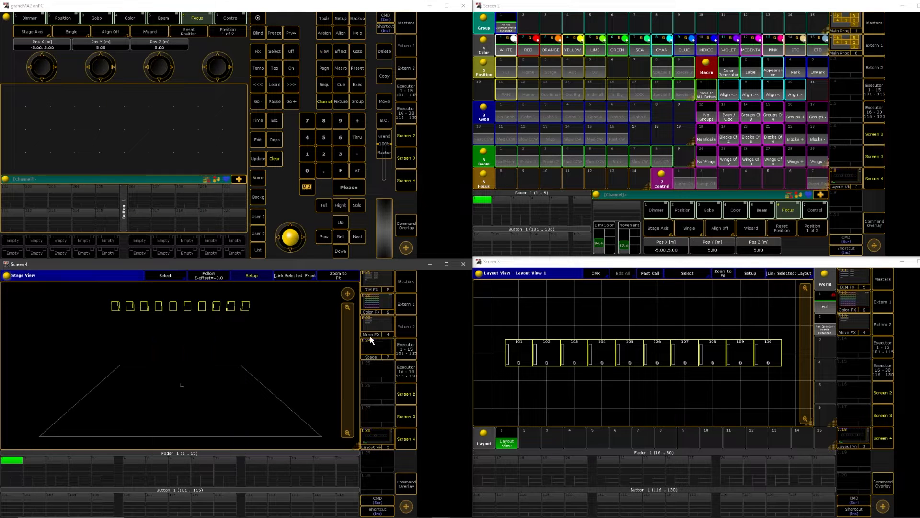
Clear the fixture selection and save the show to all drives with the macro
left_click(276, 160)
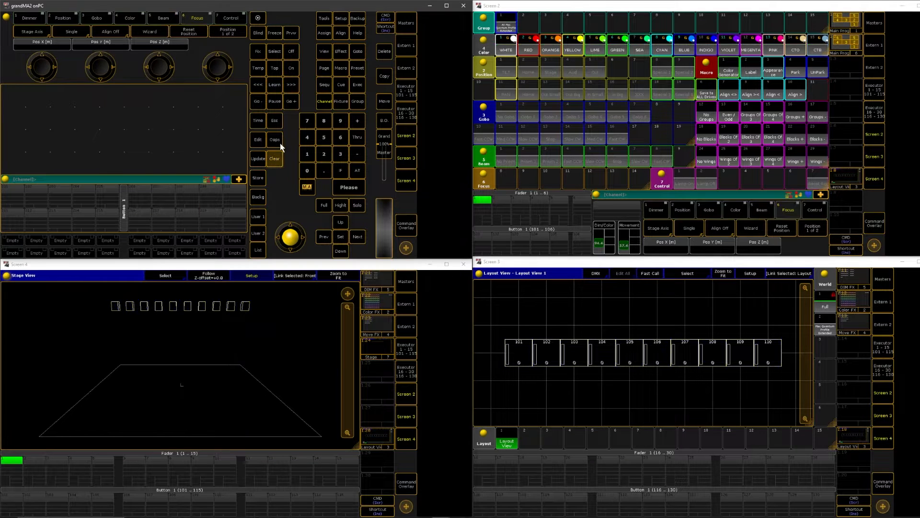
double_click(364, 22)
left_click(708, 94)
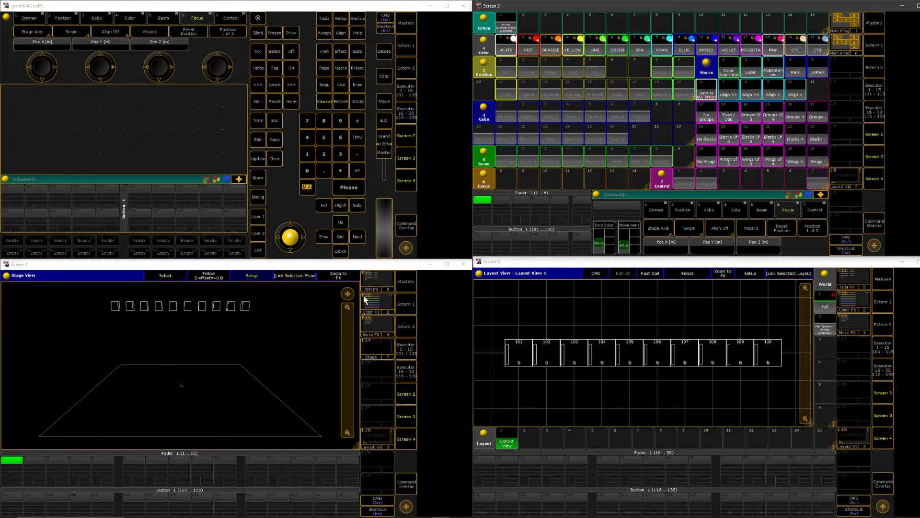
Test all ten layout fixtures at full intensity and clear the programmer
left_click_drag(486, 318, 764, 386)
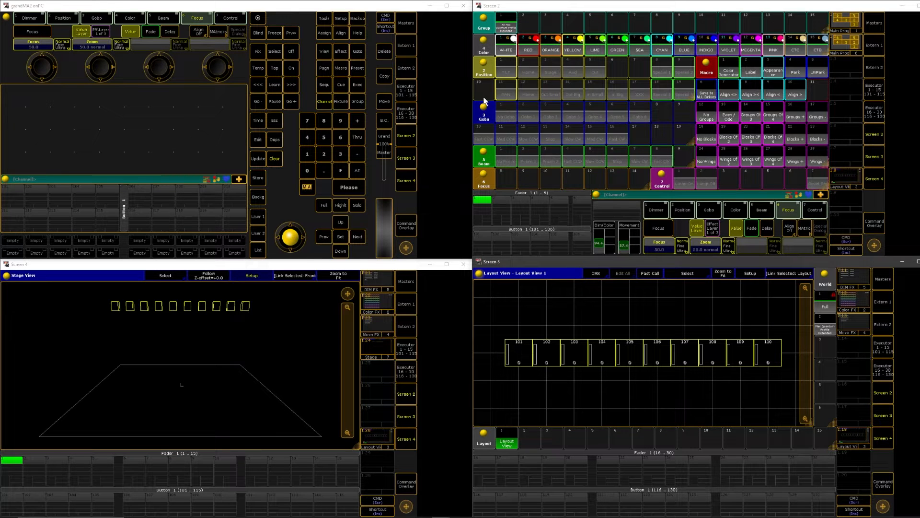
left_click(329, 206)
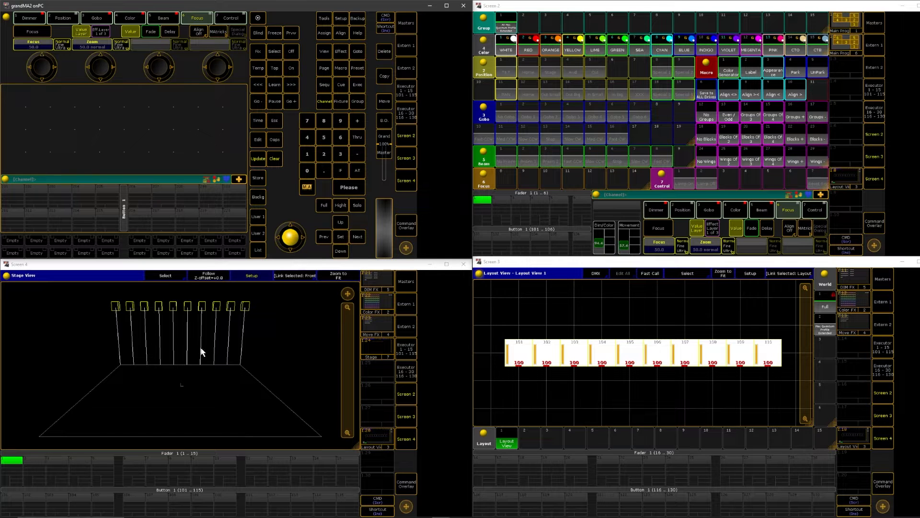
left_click(274, 159)
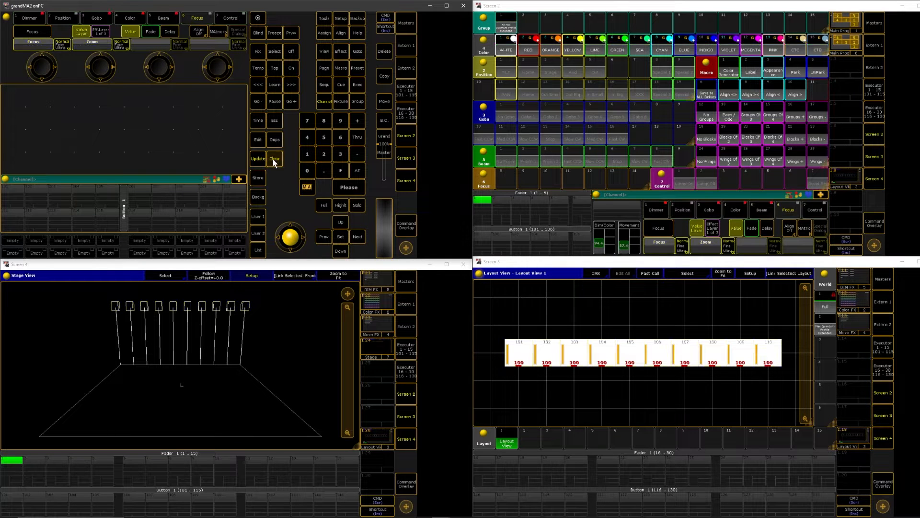
left_click(274, 158)
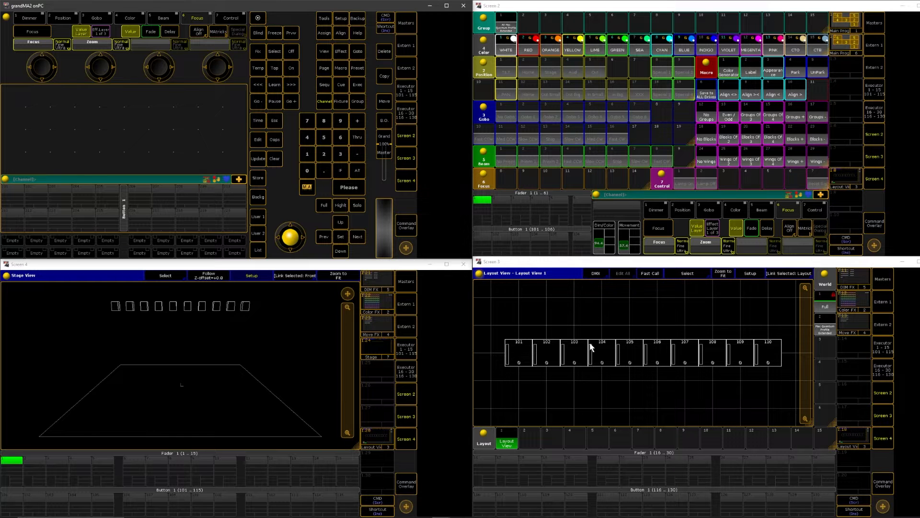
Try selecting the layout fixtures while switching between the Mac Quantum Profile and Full worlds, ending on Full with the selection cleared
left_click_drag(487, 315, 799, 387)
left_click(826, 329)
left_click(827, 306)
left_click(826, 328)
left_click(826, 307)
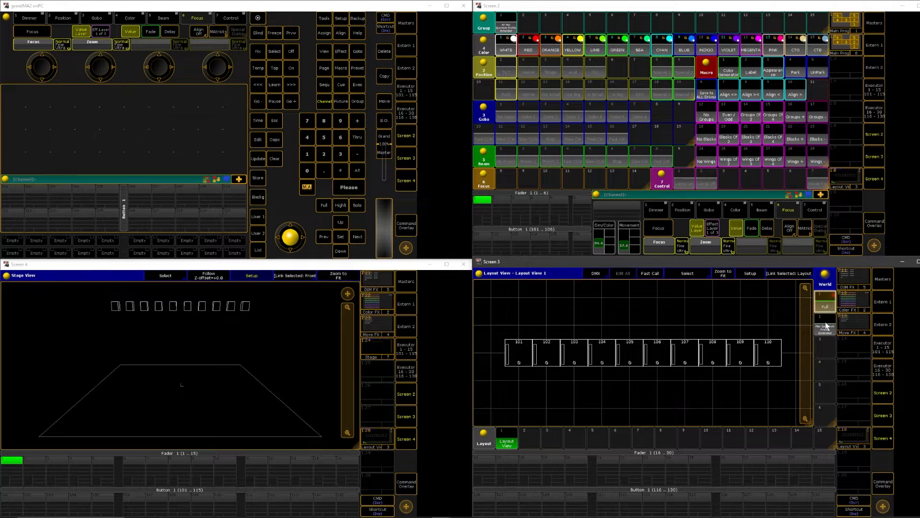
left_click_drag(486, 318, 796, 382)
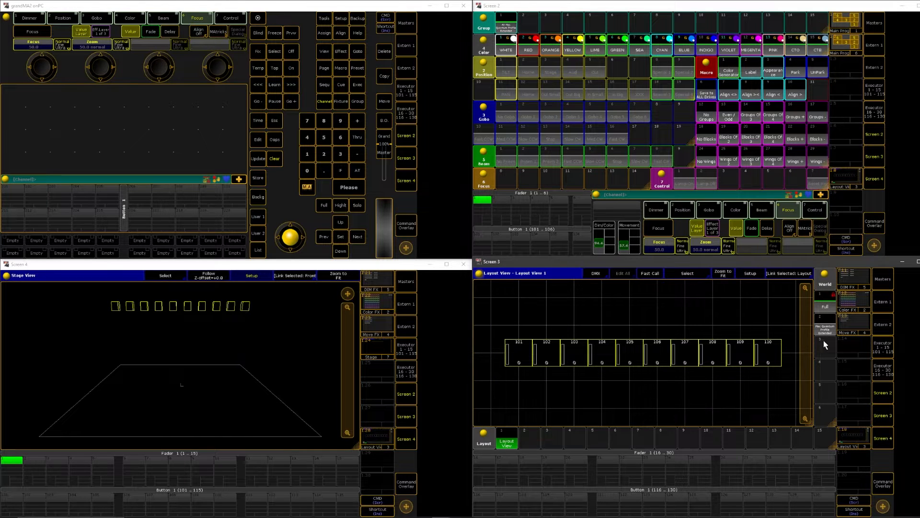
left_click(273, 161)
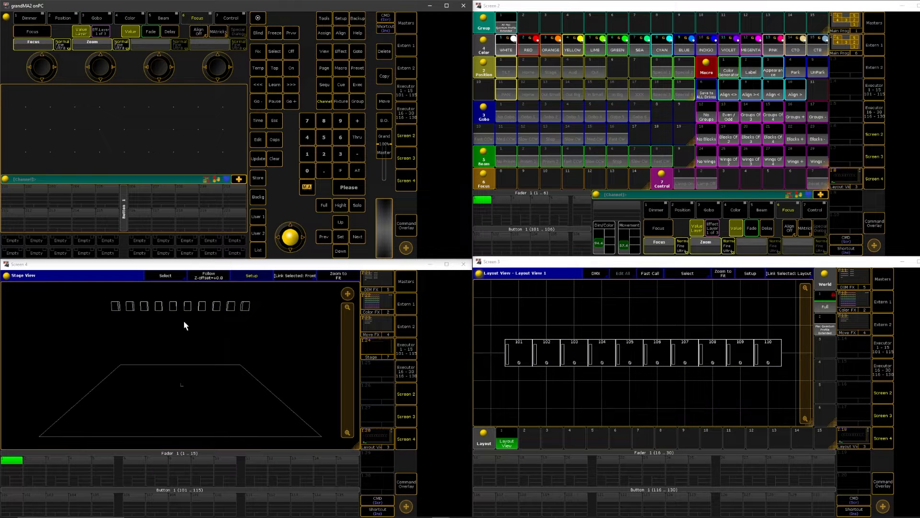
Select all ten fixtures in the Stage view, recall the Stage view on Screen 4 and turn on Highlight
left_click_drag(95, 298, 294, 338)
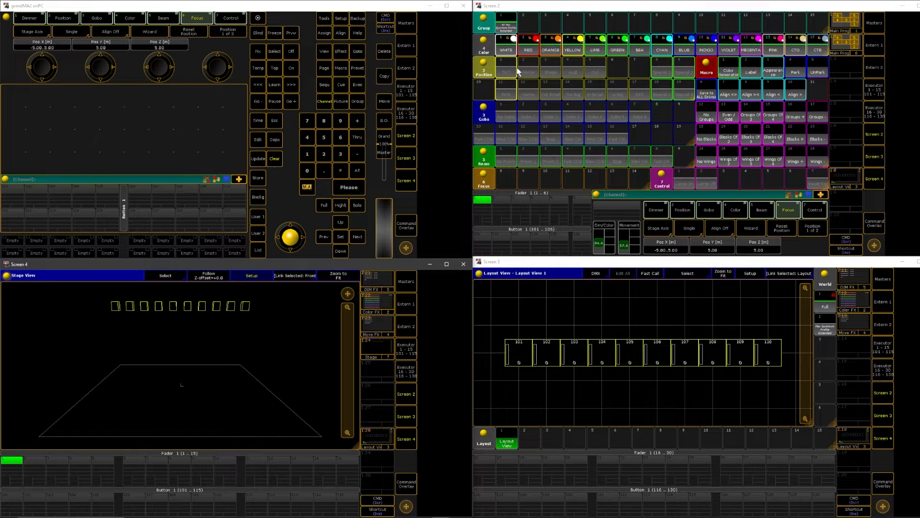
left_click(839, 23)
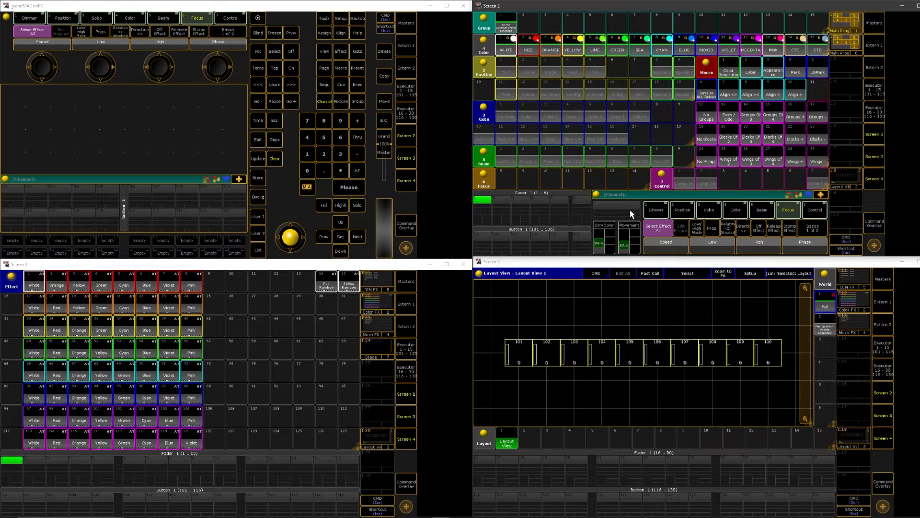
left_click(373, 350)
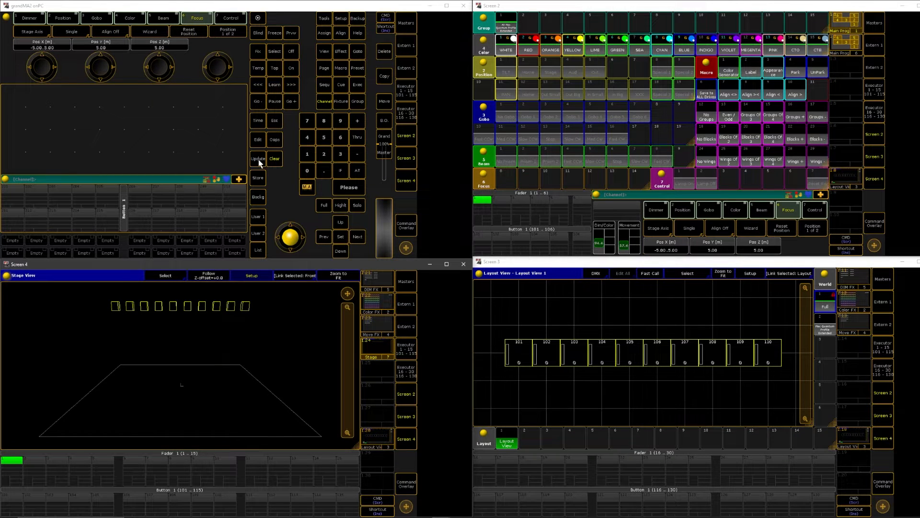
left_click(340, 205)
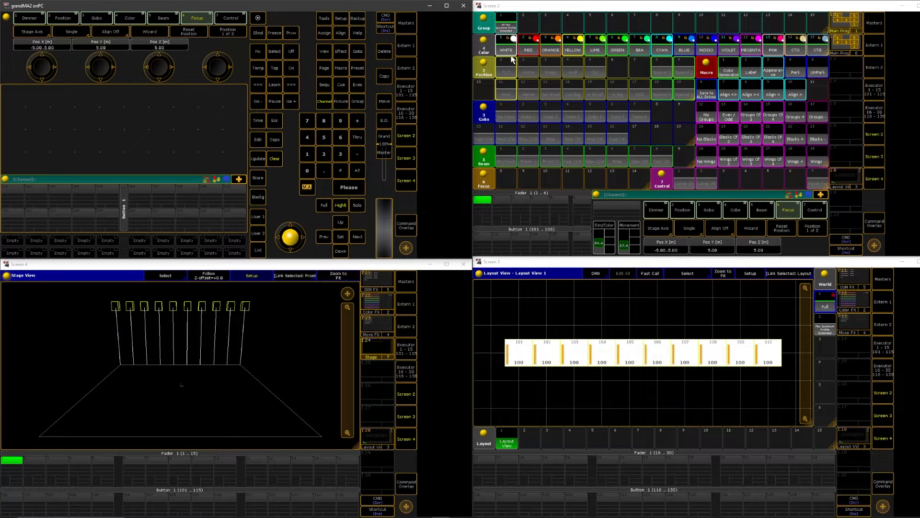
Set the selected fixtures' tilt to 0 and switch off their pan value in the programmer
left_click(683, 214)
left_click(705, 253)
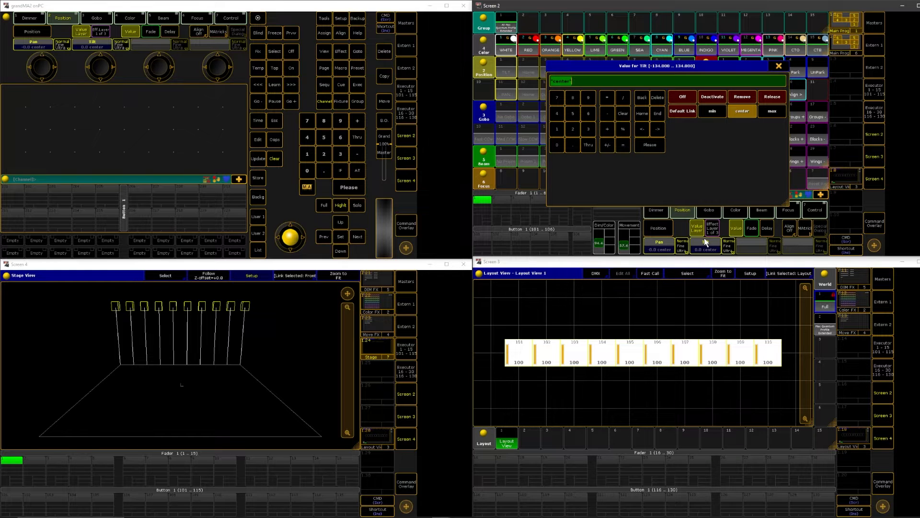
key("Return")
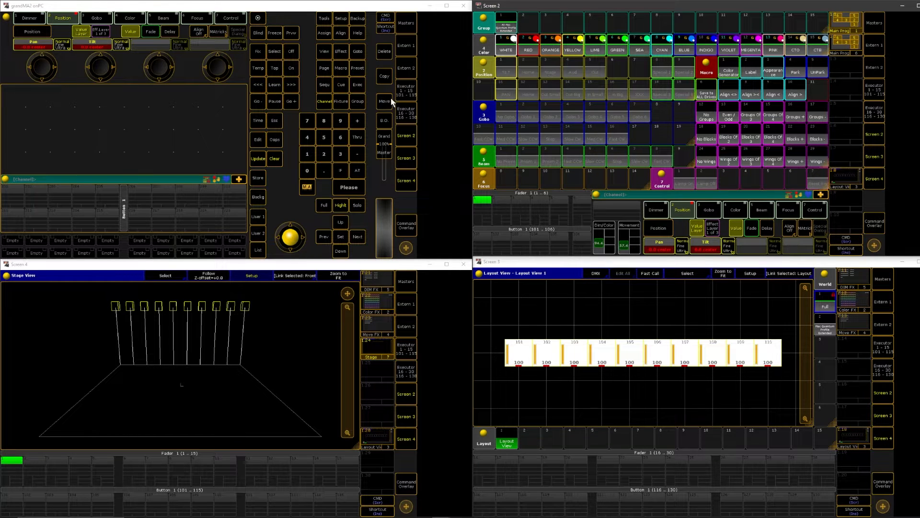
left_click(292, 51)
left_click(659, 250)
Store the tilt value in the Home position preset using Merge
left_click(260, 178)
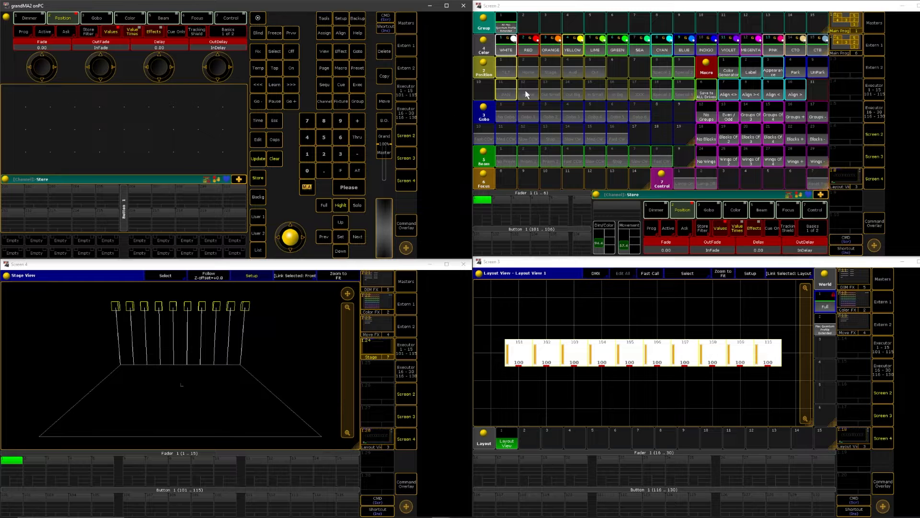
left_click(527, 68)
left_click(655, 116)
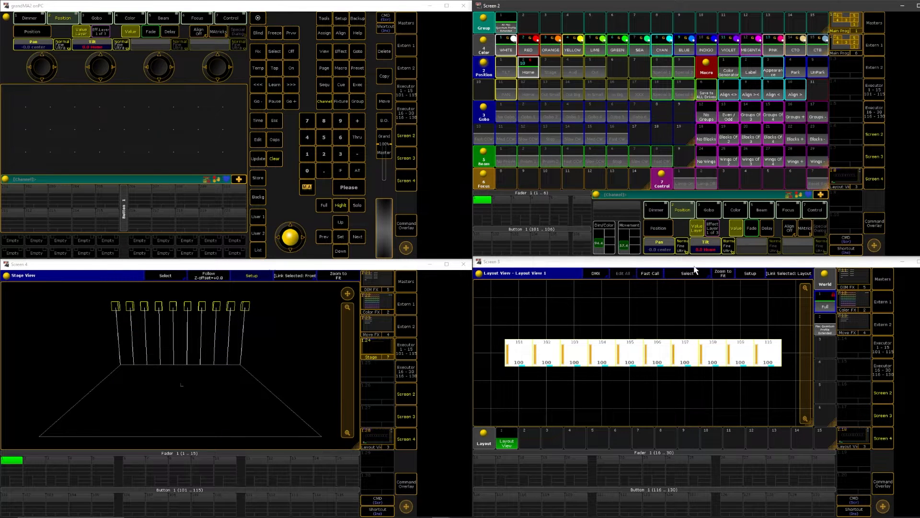
Try out different tilt angles on the fixtures and set the tilt to -40
left_click(707, 252)
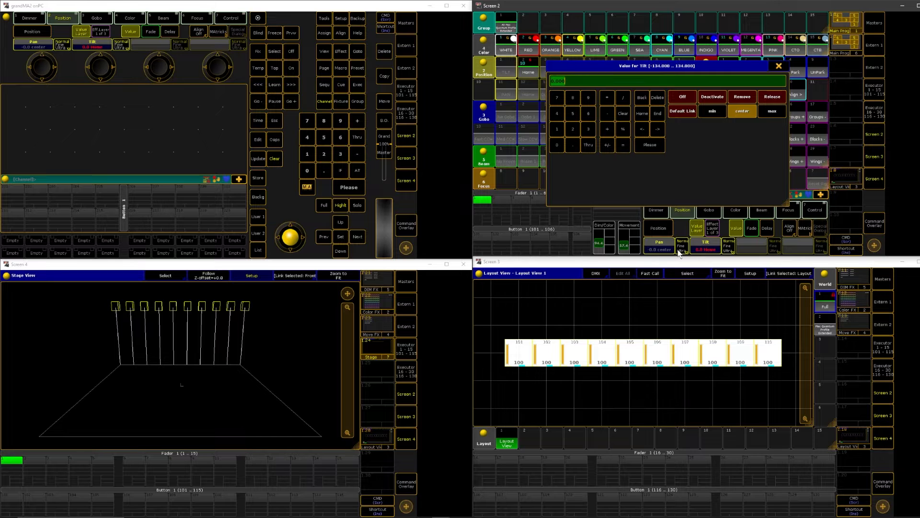
key("BackSpace")
key("Return")
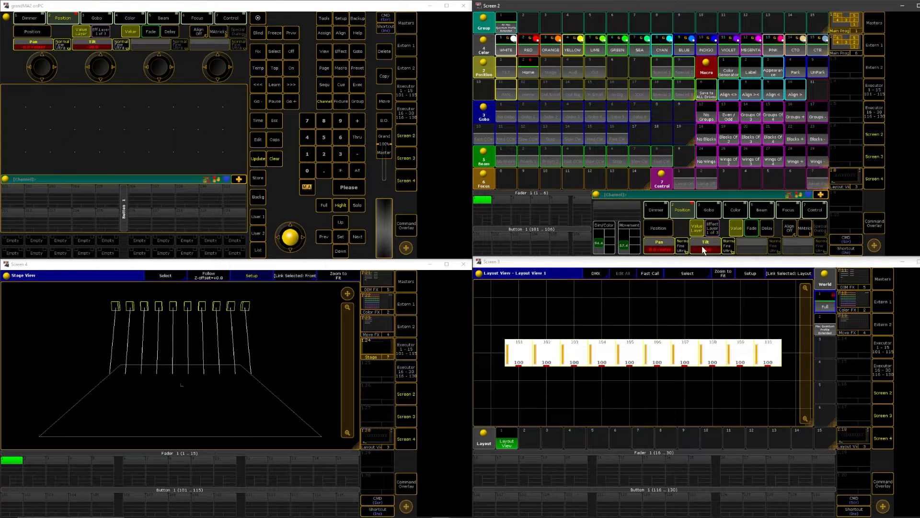
left_click(703, 247)
key("BackSpace")
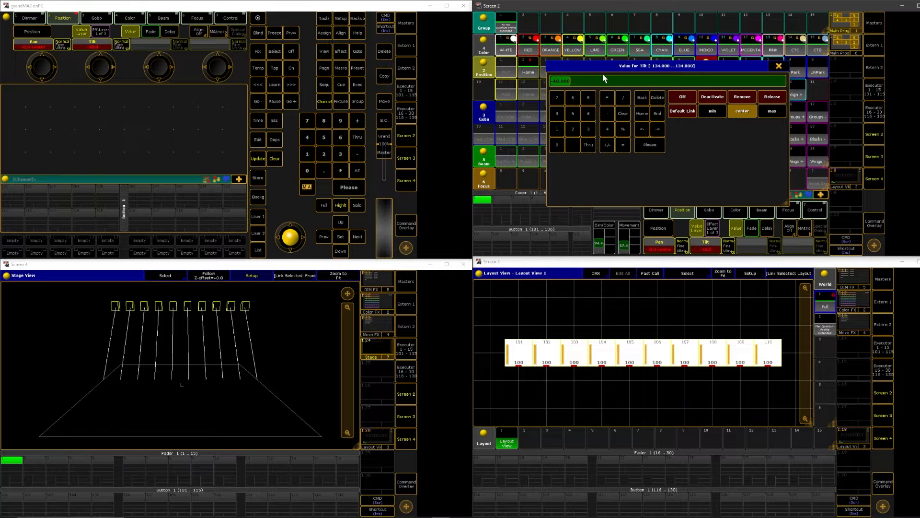
key("Return")
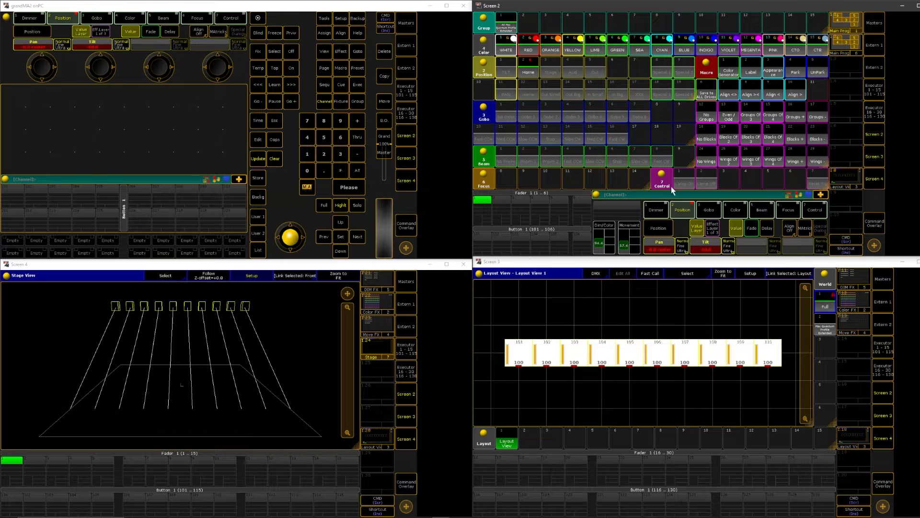
left_click(696, 254)
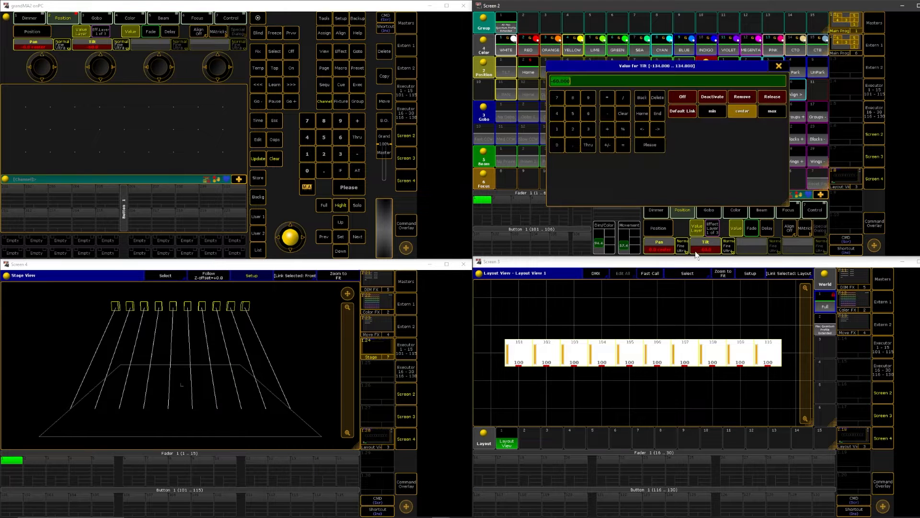
type("-10")
key("Return")
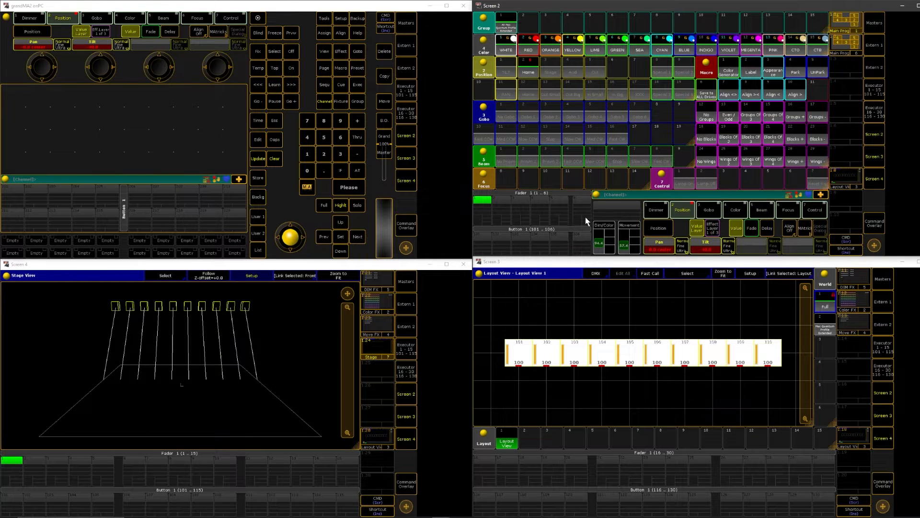
Cancel the pending store, reselect all ten fixtures in the layout and switch off their pan value
left_click(262, 182)
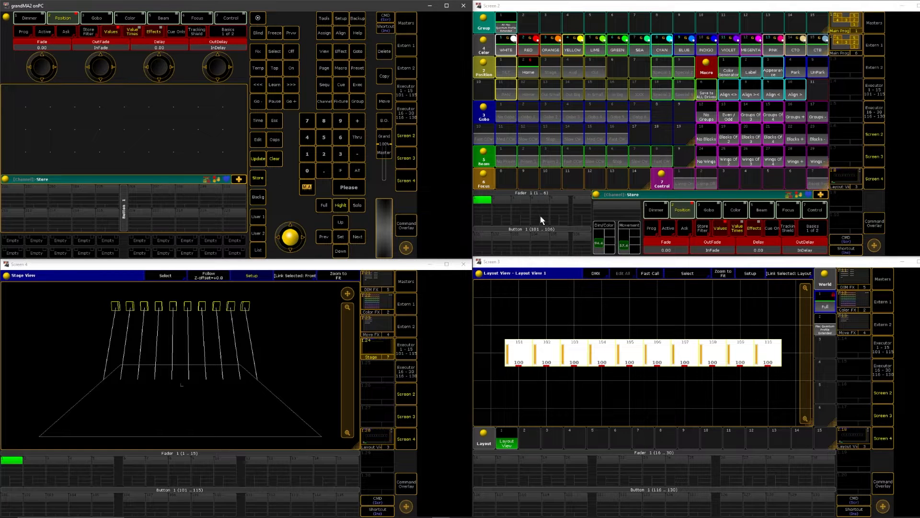
left_click(277, 162)
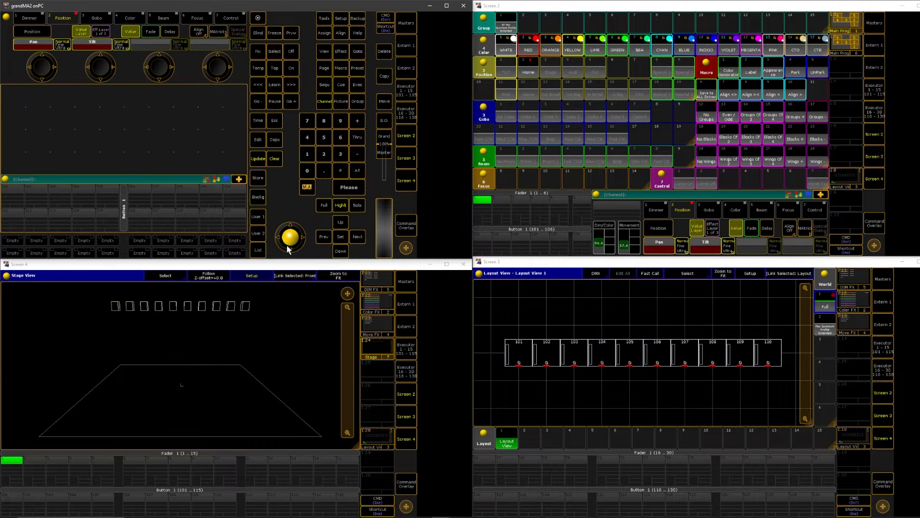
left_click_drag(490, 315, 790, 390)
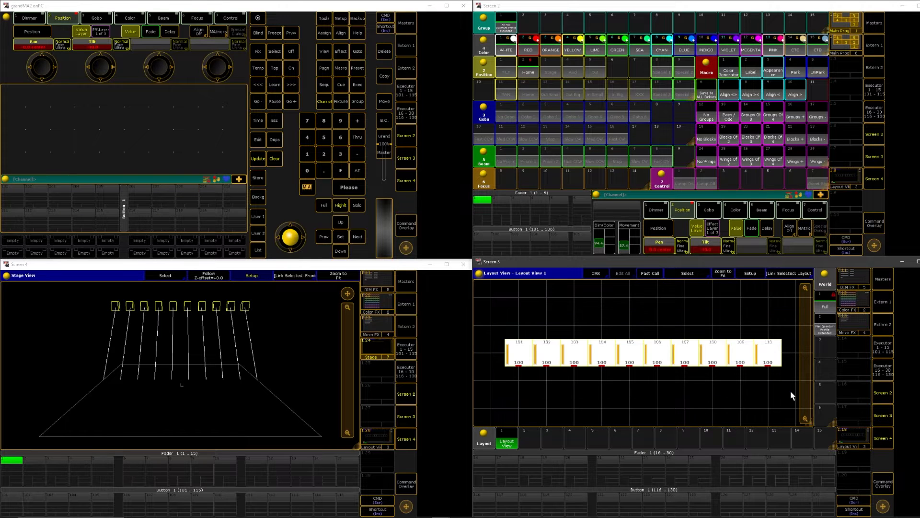
left_click(293, 52)
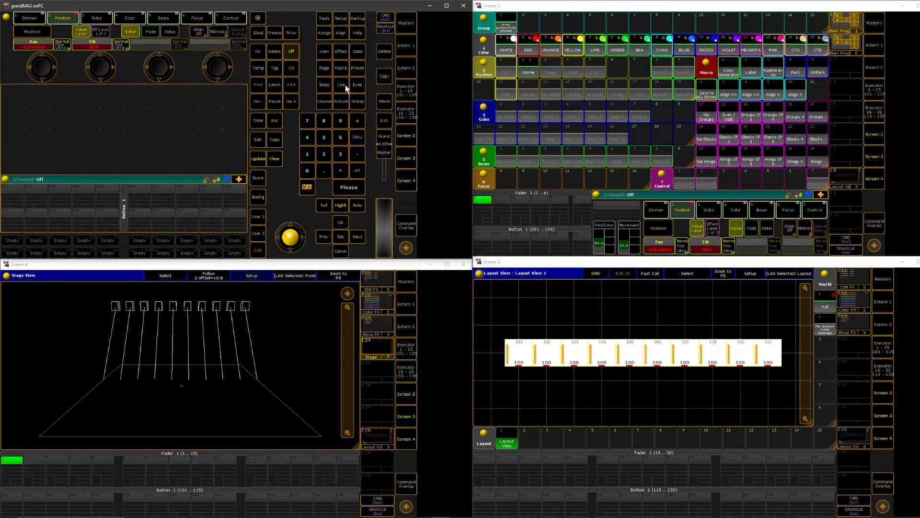
left_click(655, 250)
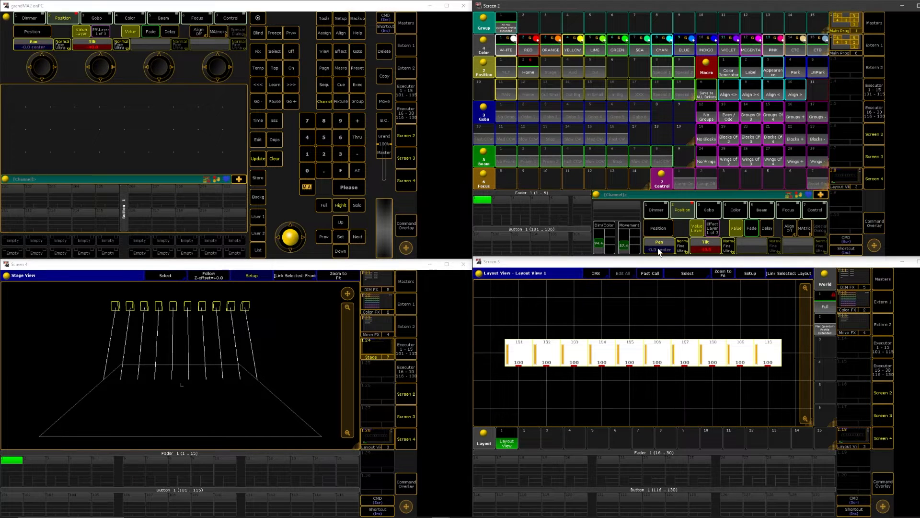
Store the tilt value in the Stage position preset using Merge
left_click(259, 182)
left_click(551, 76)
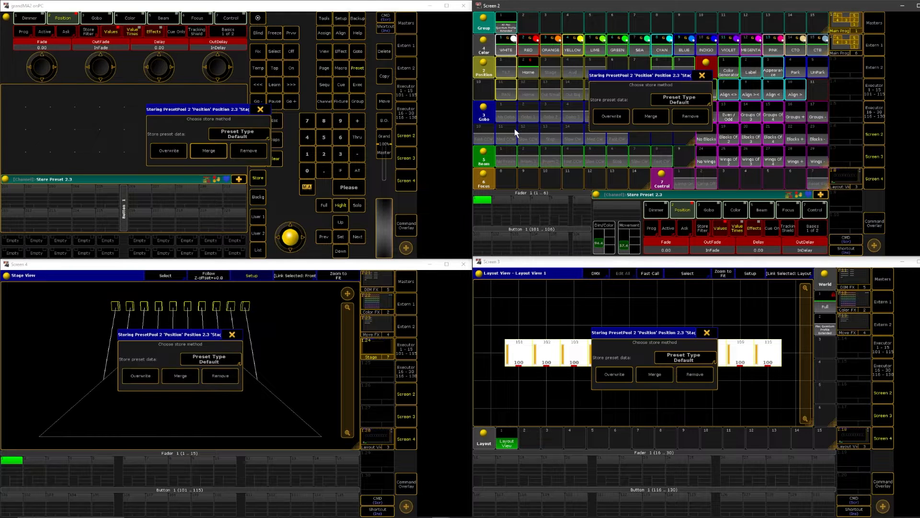
left_click(642, 114)
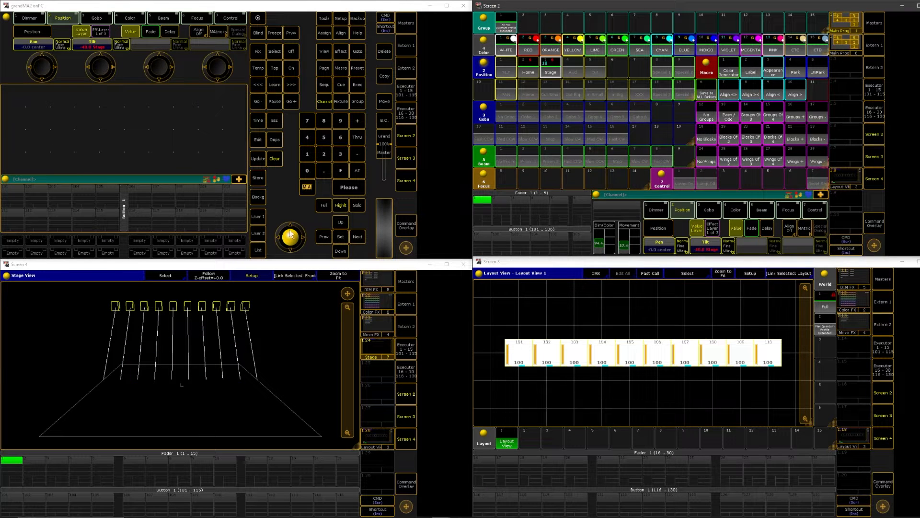
Try a tilt of -80 on the fixtures, and set the tilt to -70
left_click(705, 248)
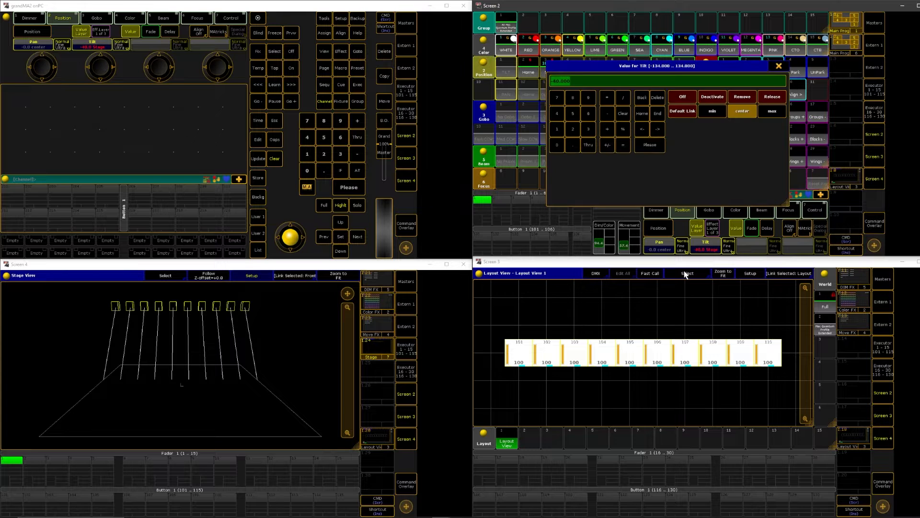
type("-80")
key("Return")
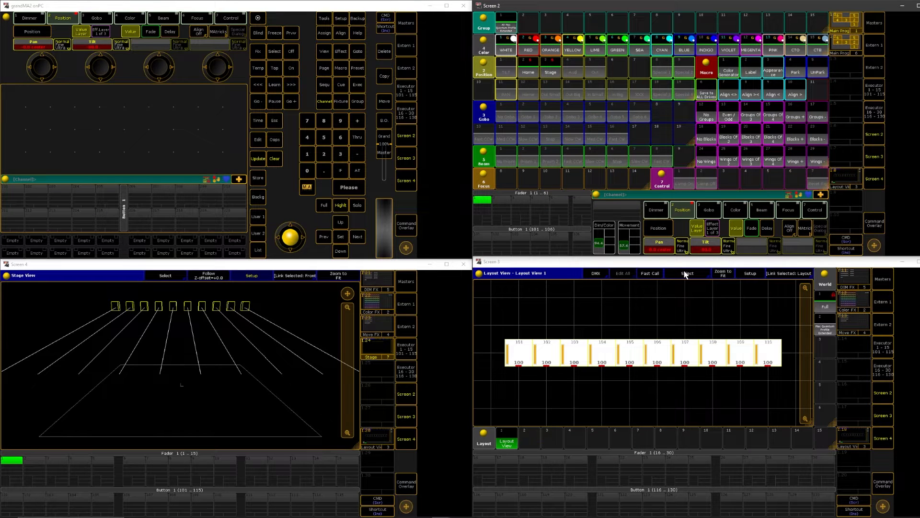
left_click(713, 251)
type("-60")
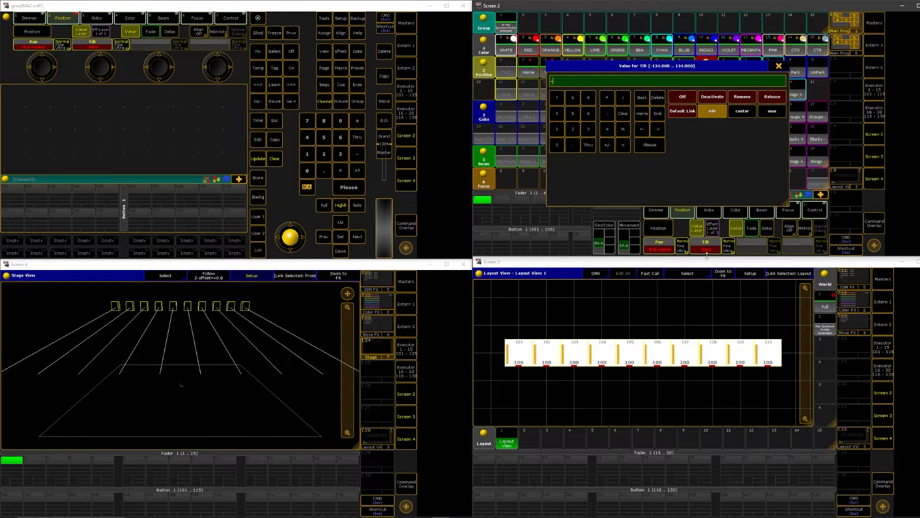
key("Return")
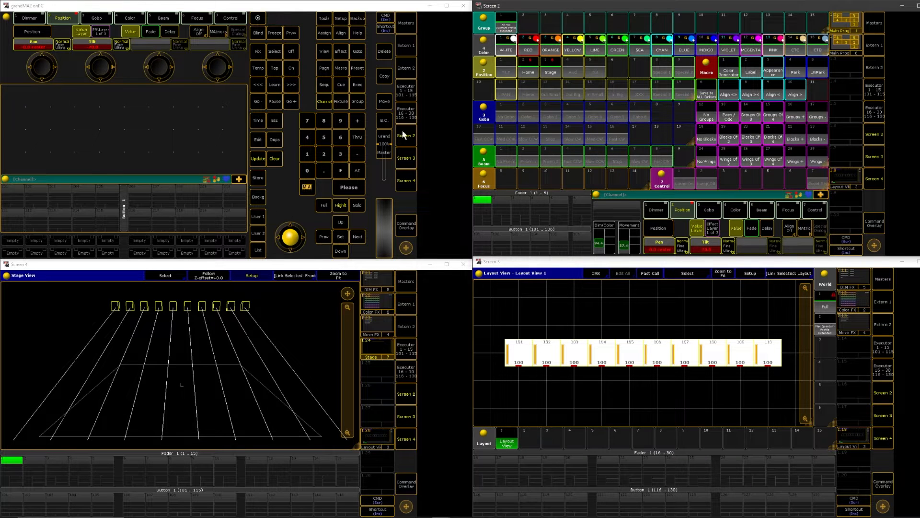
Switch off the fixtures' pan value and store the tilt in the Aud position preset using Merge
left_click(286, 52)
left_click(661, 250)
left_click(258, 178)
left_click(574, 69)
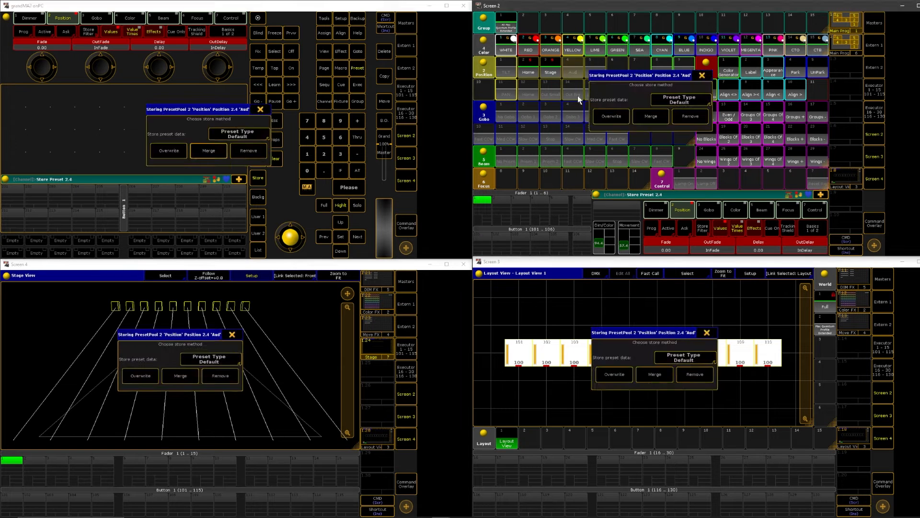
left_click(652, 116)
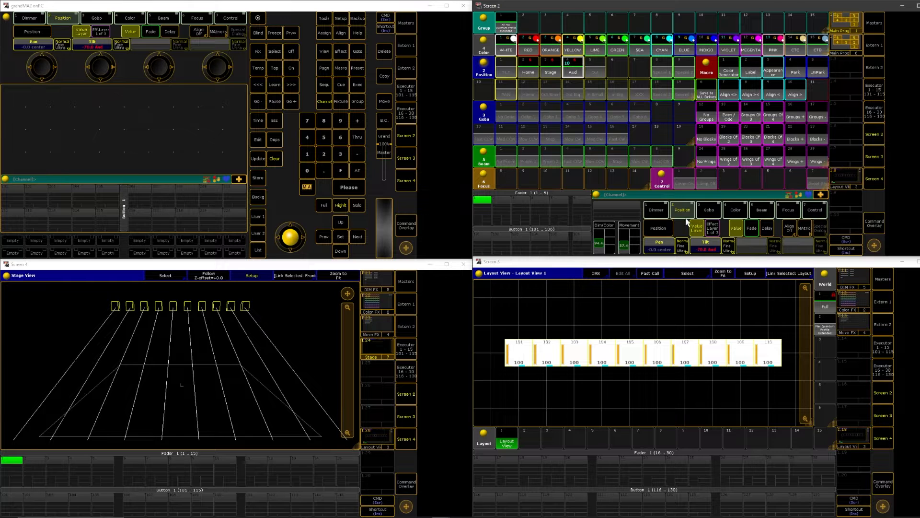
Try a steeper tilt on the fixtures, and set the tilt to -90
left_click(705, 248)
key("BackSpace")
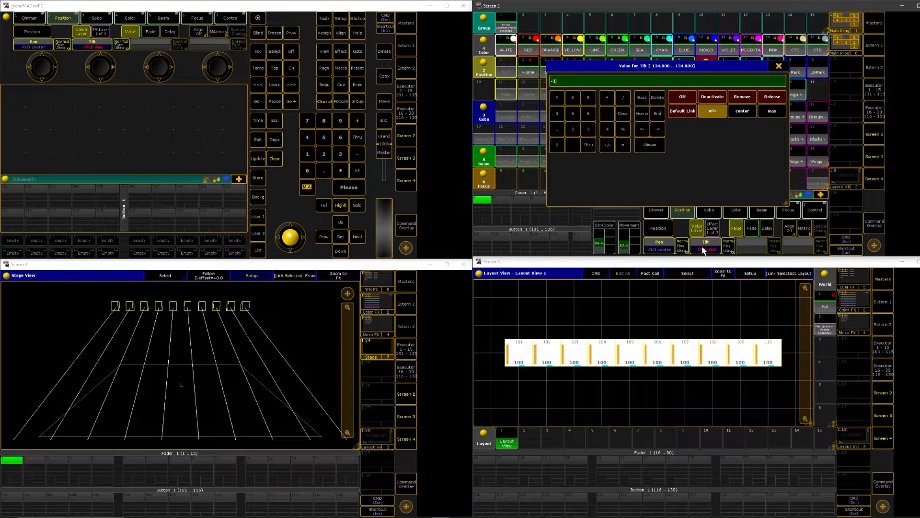
key("Return")
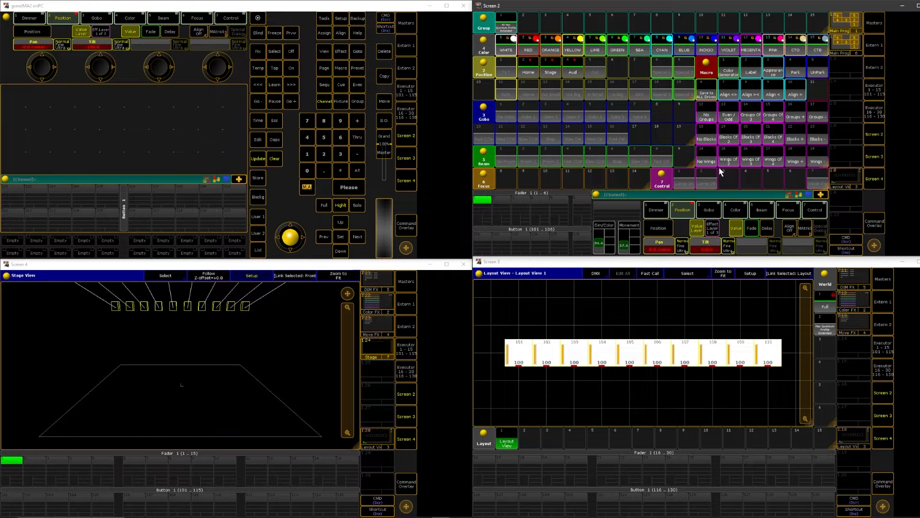
left_click(708, 250)
type("-90")
key("Return")
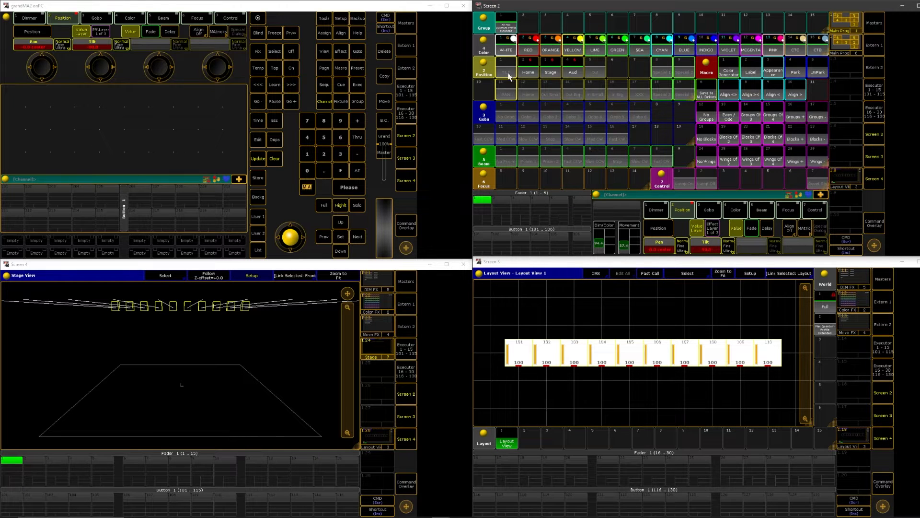
Switch off the fixtures' pan value and store the tilt in the Out position preset using Merge
left_click(289, 50)
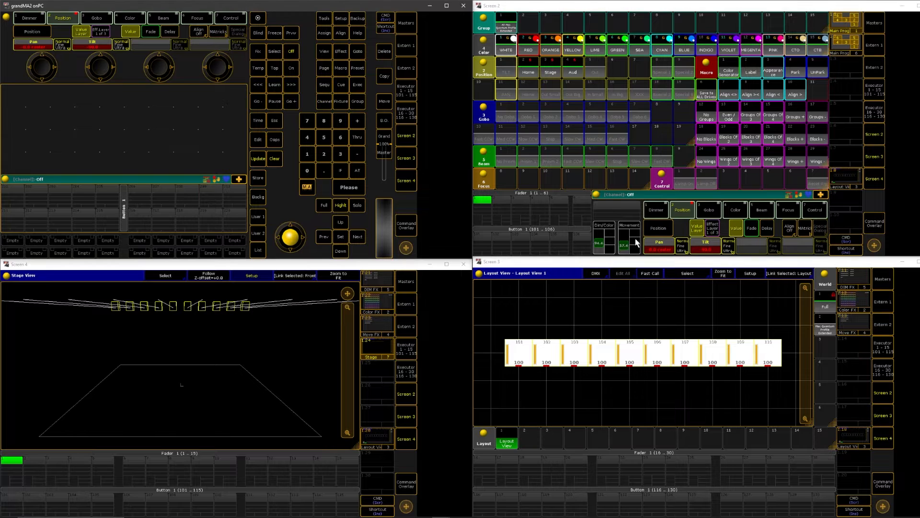
left_click(660, 248)
left_click(258, 178)
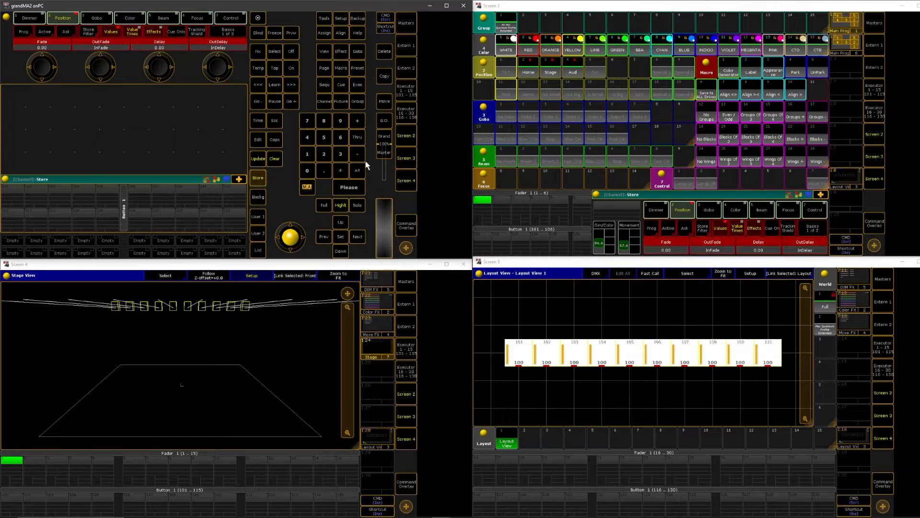
left_click(595, 69)
left_click(648, 116)
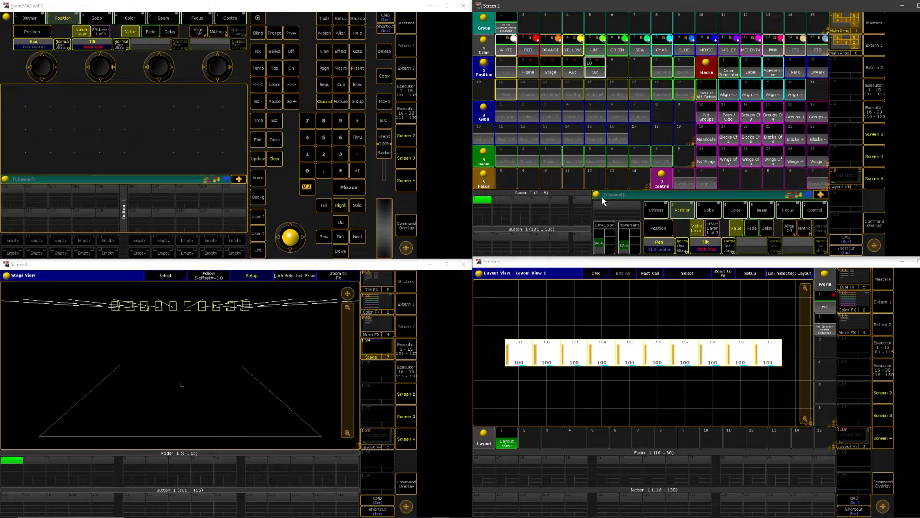
Clear the programmer and check the stored tilt presets on all ten fixtures, ending on Home and clearing again
double_click(274, 158)
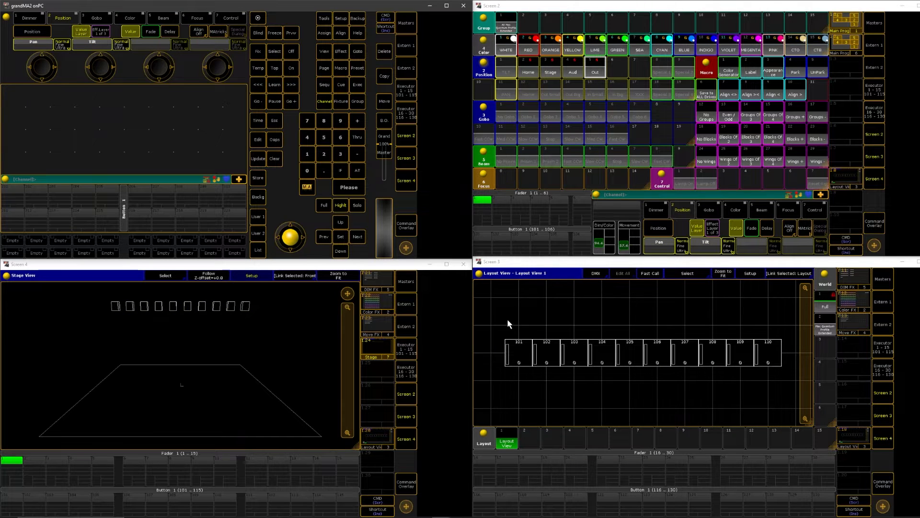
left_click_drag(533, 329, 803, 378)
left_click(534, 71)
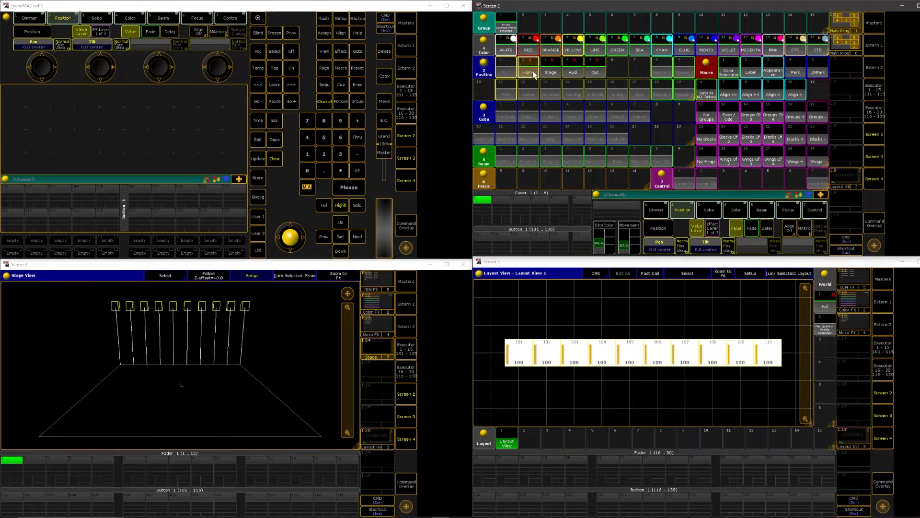
left_click(552, 69)
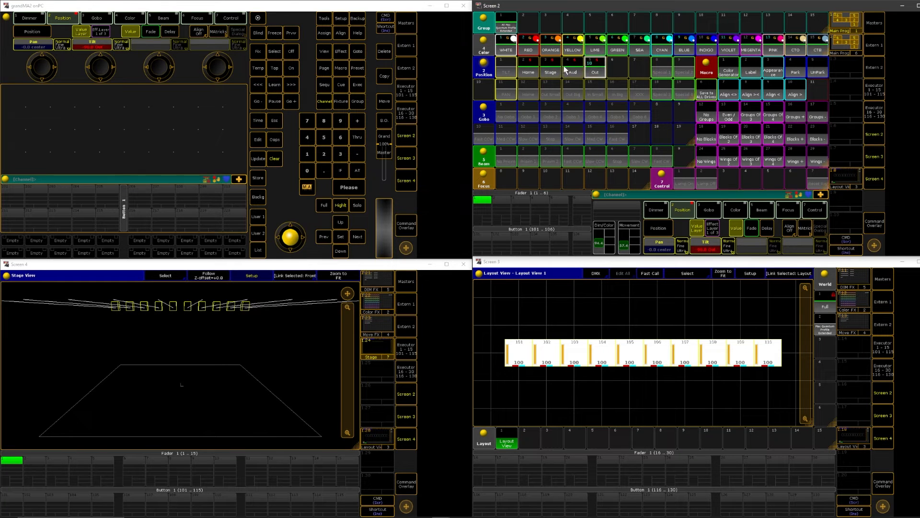
left_click(533, 72)
left_click(533, 72)
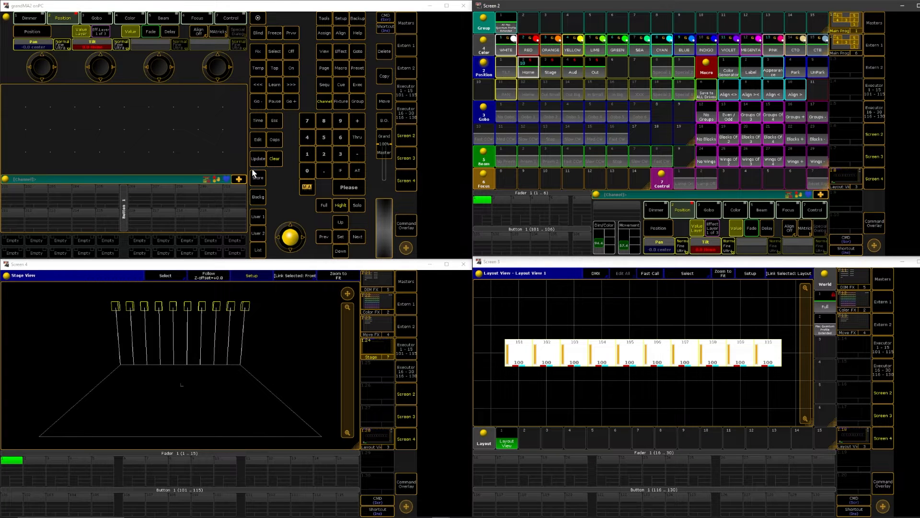
left_click(274, 158)
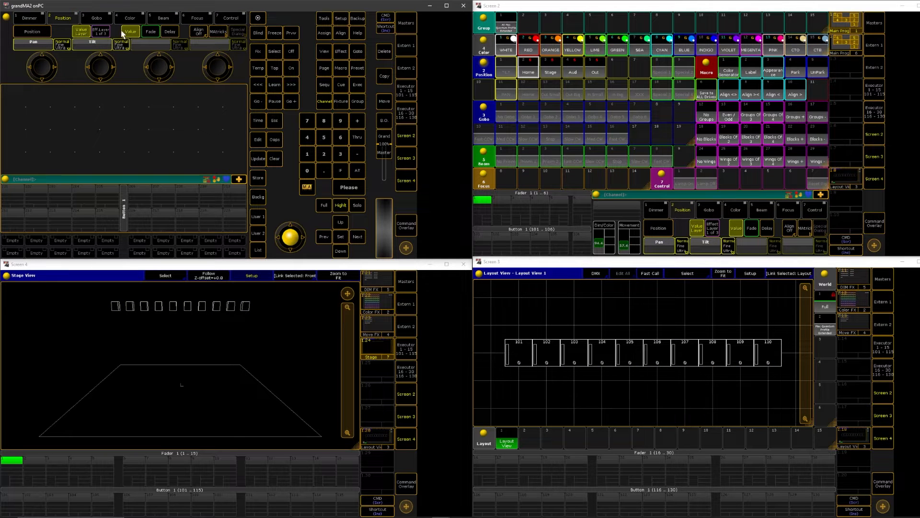
Select all ten fixtures in the layout, set their pan to 0 and switch off the tilt value
left_click_drag(487, 316, 788, 375)
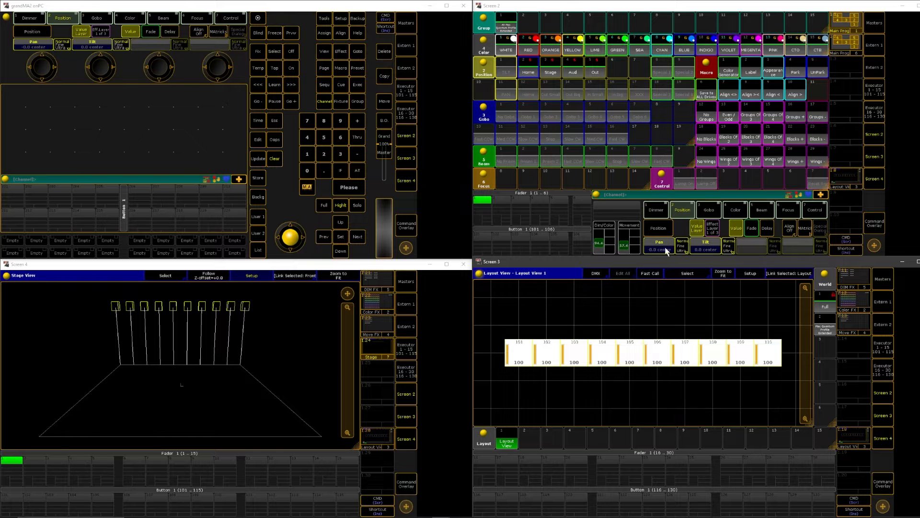
left_click(666, 250)
type("0")
key("Return")
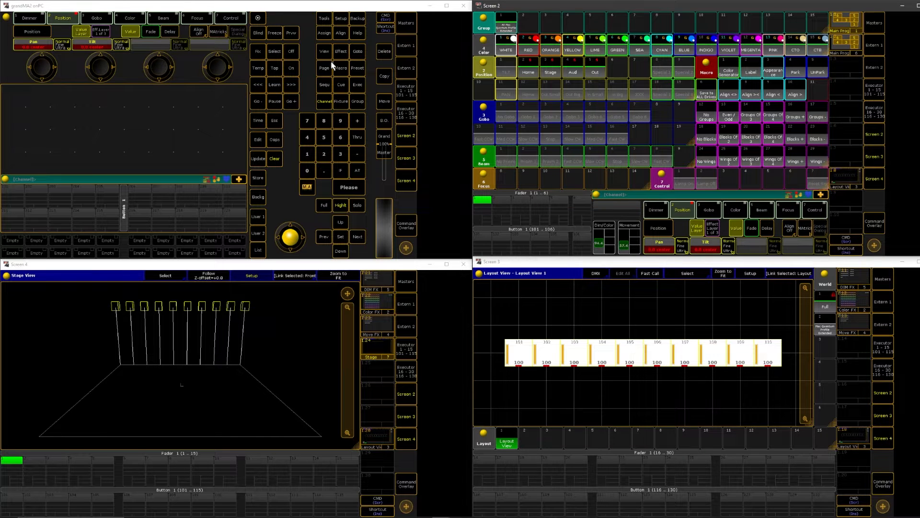
left_click(293, 51)
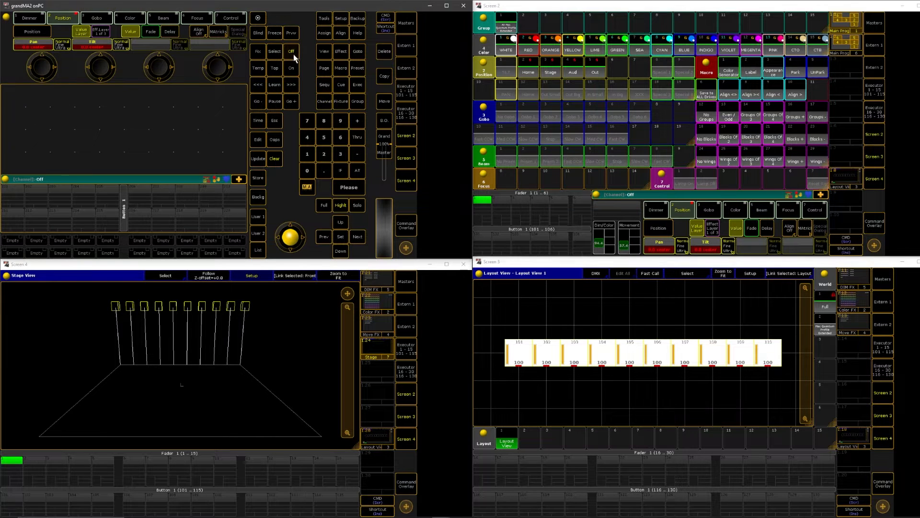
left_click(711, 252)
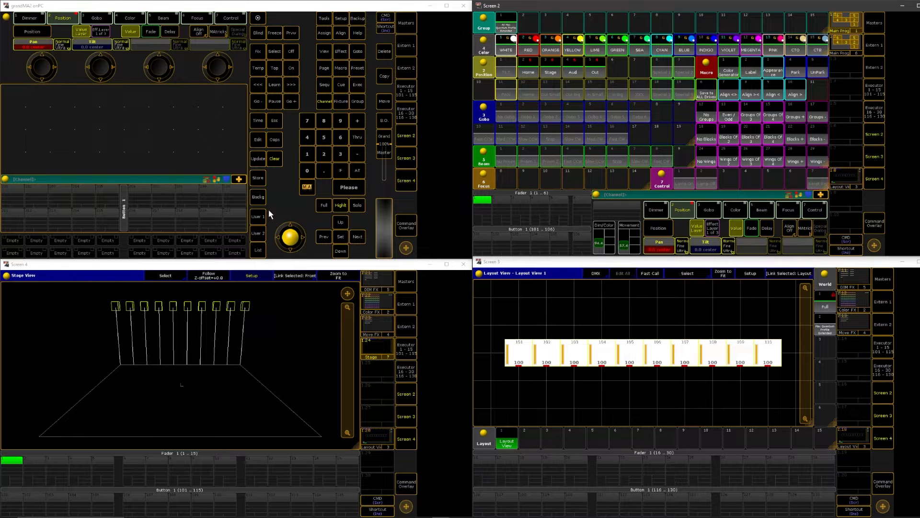
Store the pan value in the second-row Home position preset using Merge
left_click(258, 178)
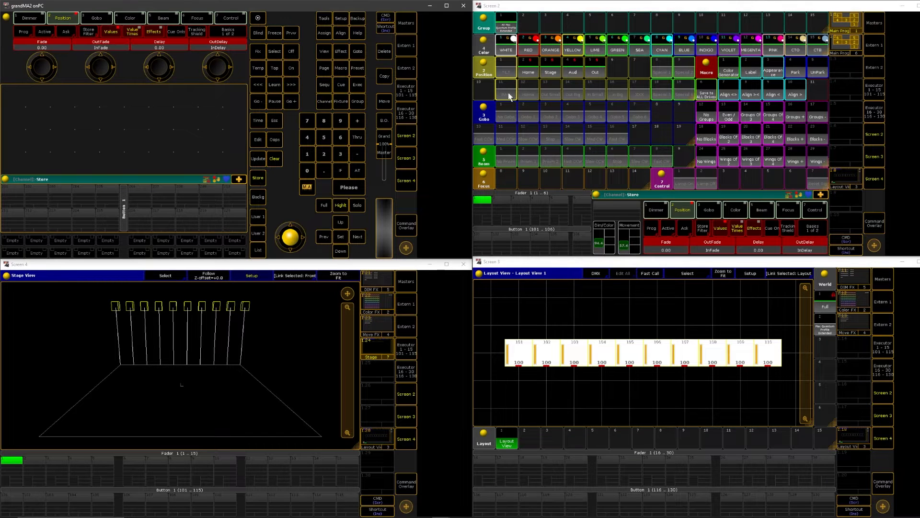
left_click(527, 94)
left_click(649, 117)
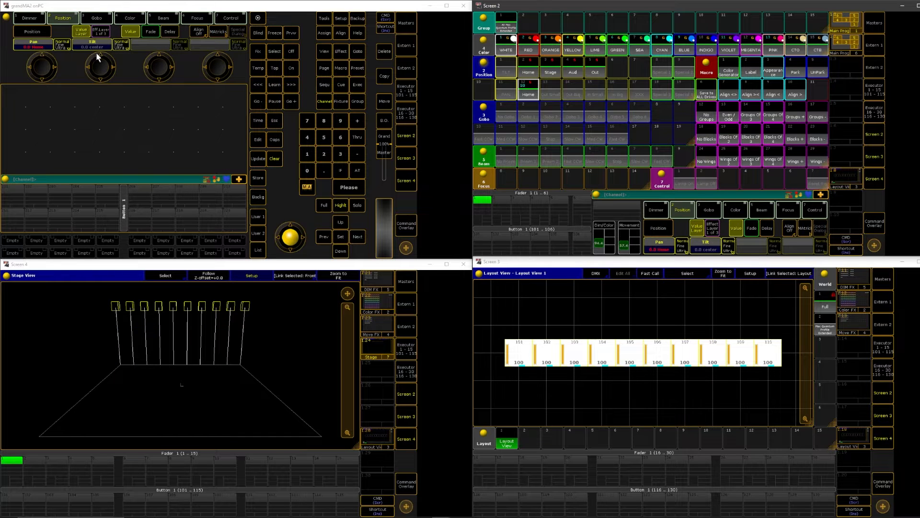
Recall the Aud preset, apply the Align >< macro and fan the fixtures' pan slightly outwards
left_click(570, 70)
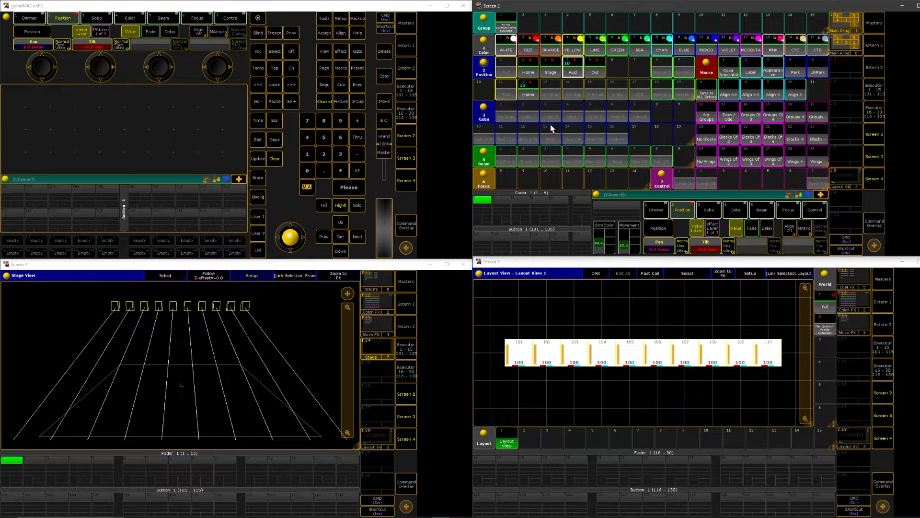
left_click(753, 93)
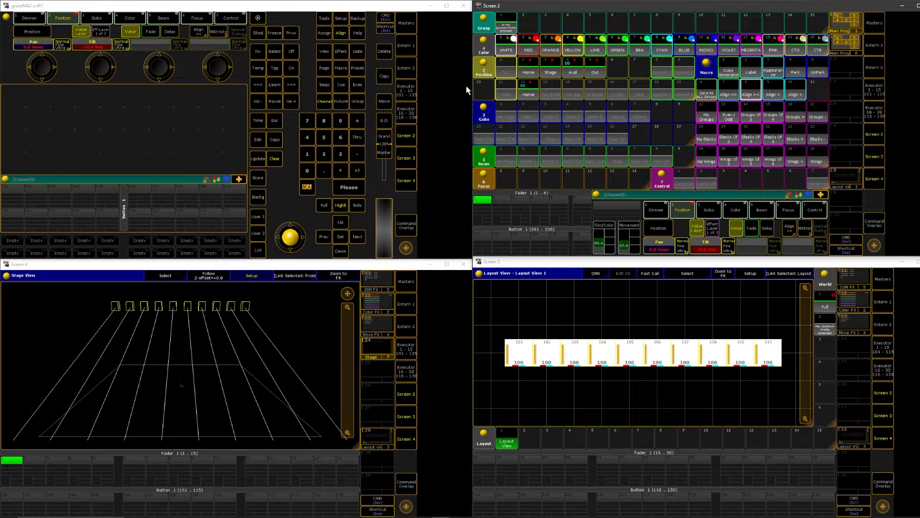
left_click(42, 68)
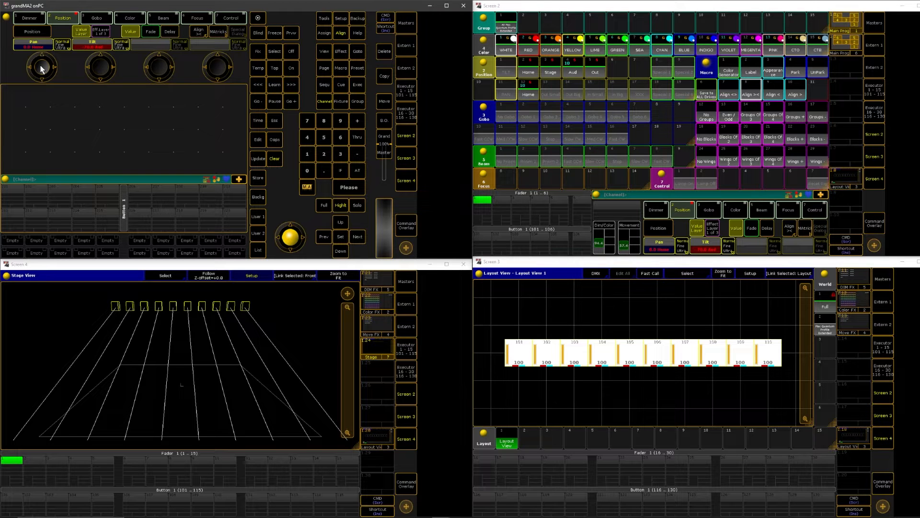
scroll(42, 70, "down", 10)
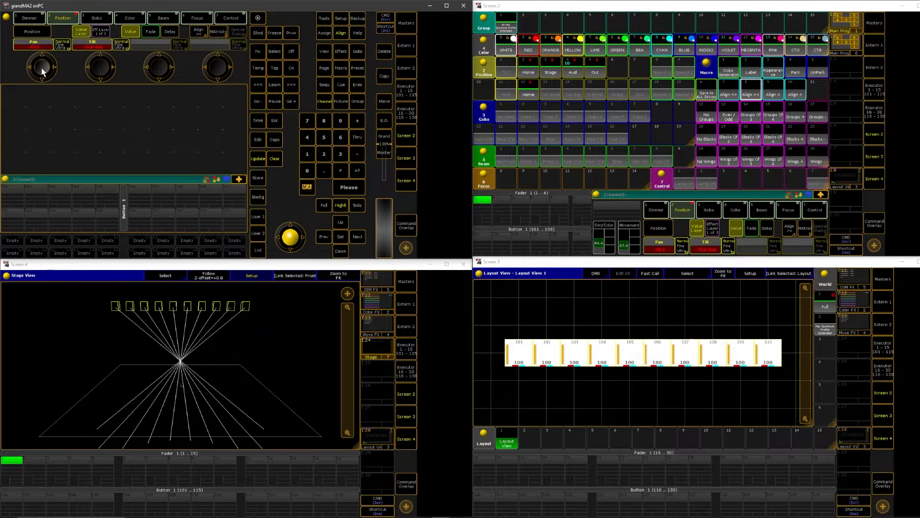
scroll(42, 71, "up", 11)
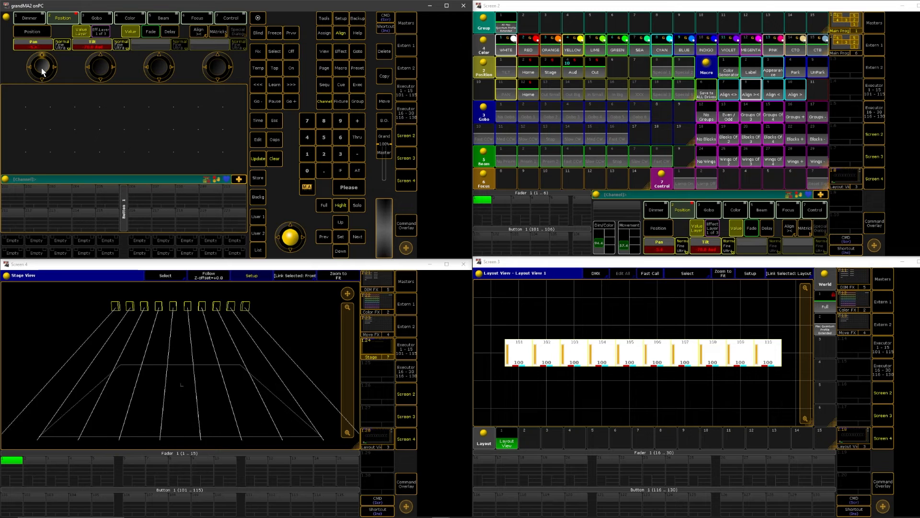
scroll(42, 68, "up", 1)
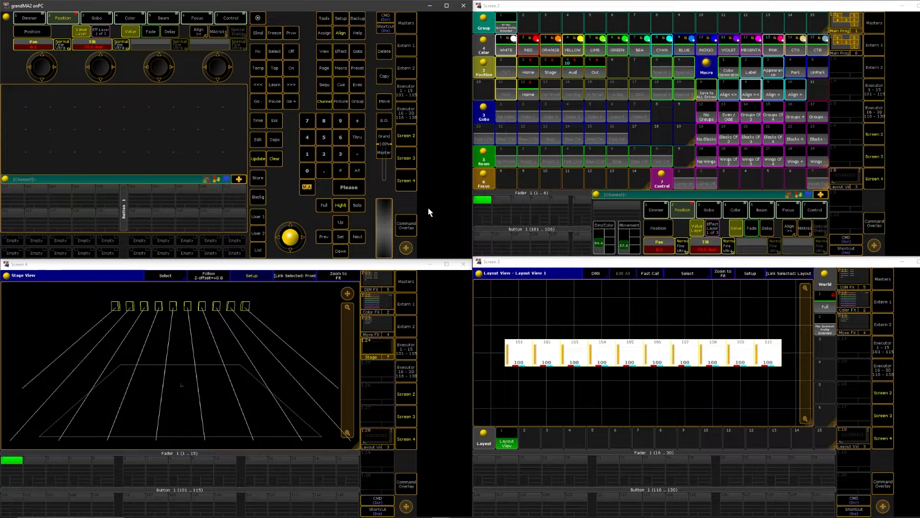
Switch off the tilt value and store the fanned pan in the Out Small position preset using Merge
key("o")
key("Return")
left_click(259, 177)
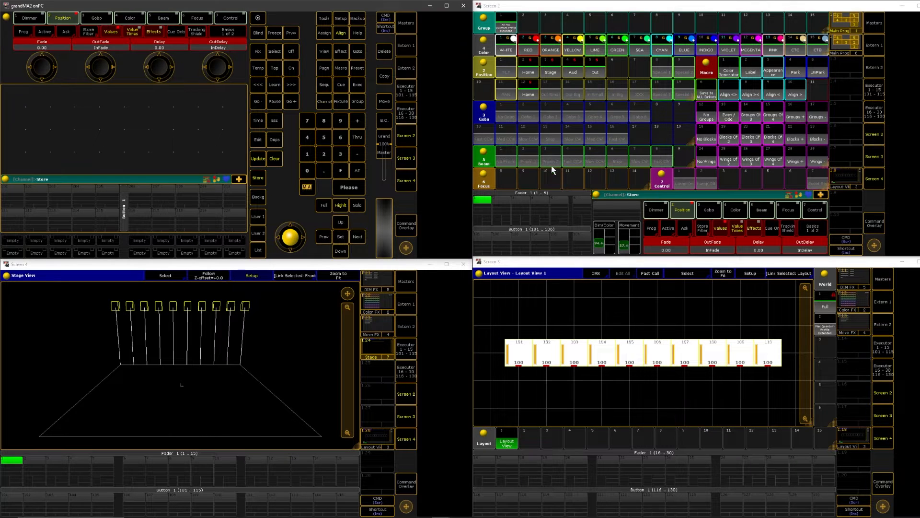
left_click(547, 91)
left_click(655, 144)
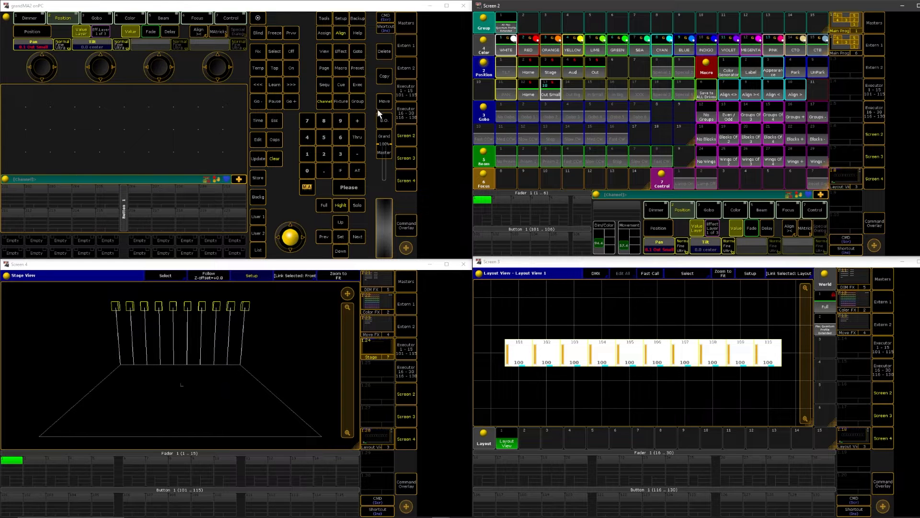
left_click(751, 92)
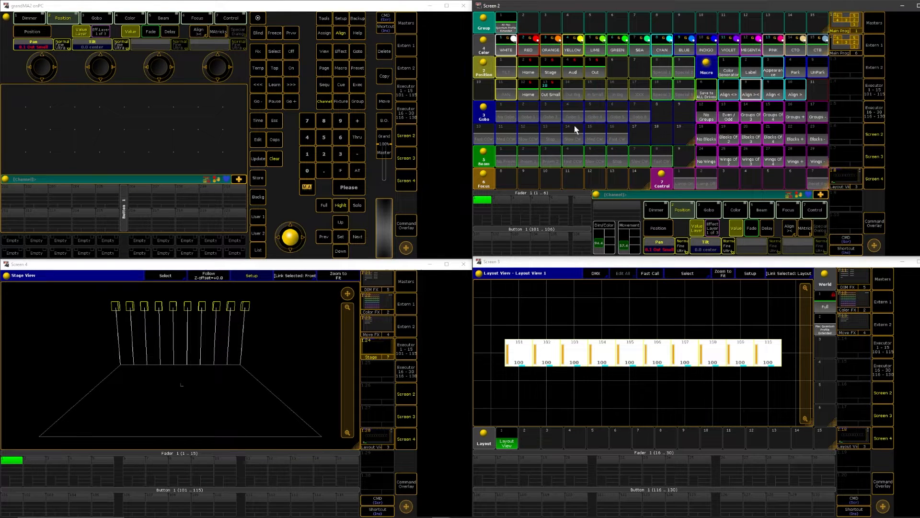
left_click(41, 67)
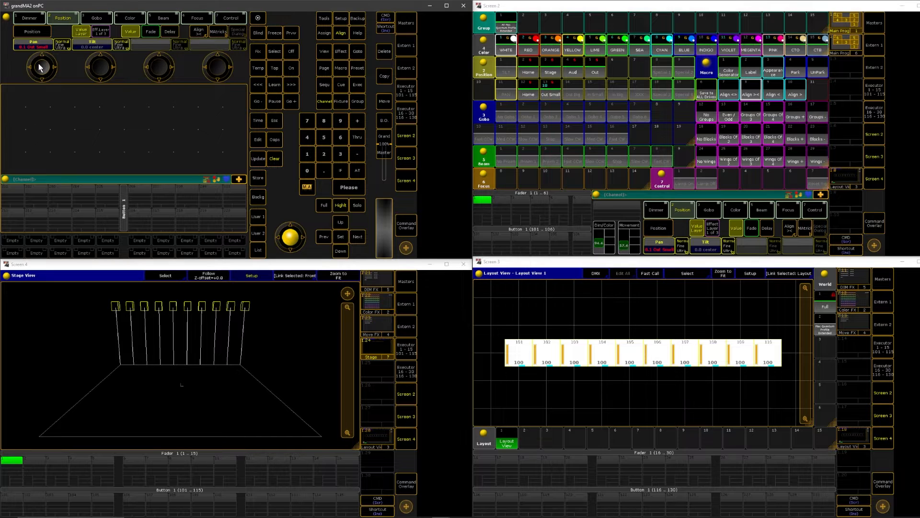
left_click(40, 67)
left_click(236, 92)
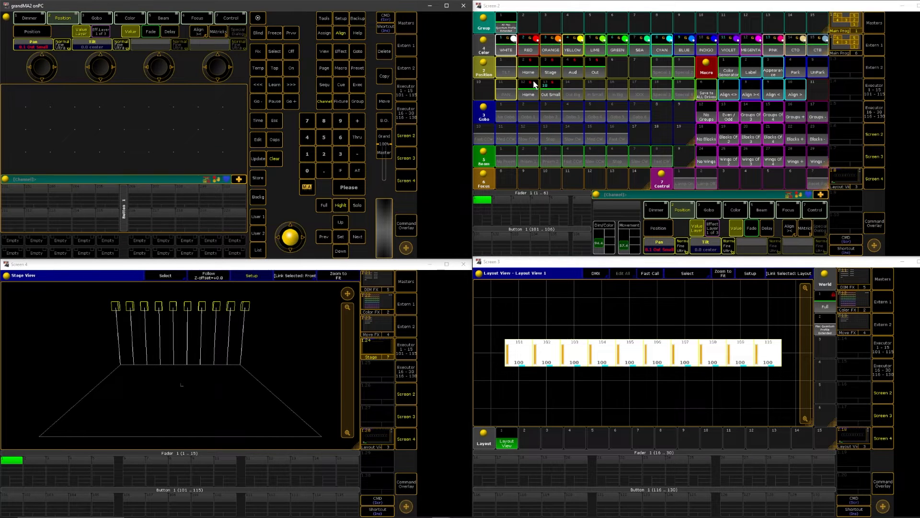
Recall the Aud preset, apply the Align >< macro and fan the fixtures' pan widely outwards
left_click(575, 73)
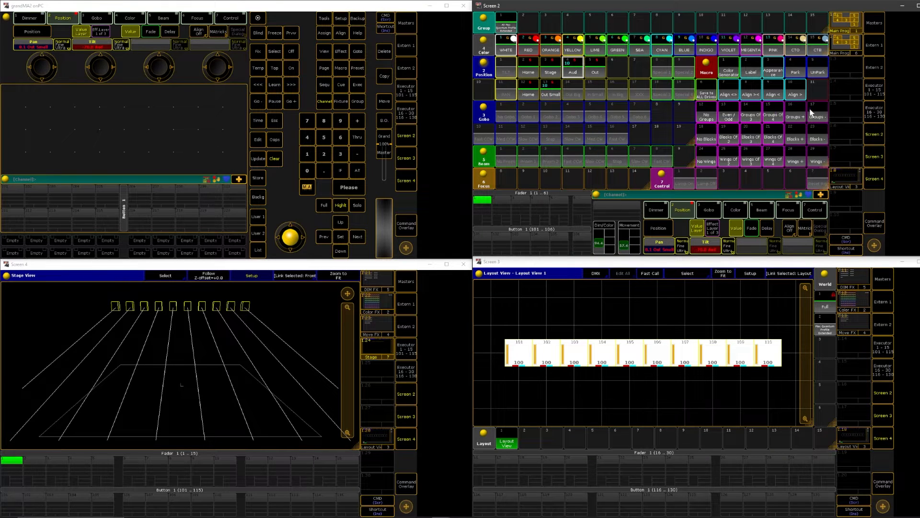
left_click(749, 95)
left_click_drag(40, 65, 40, 69)
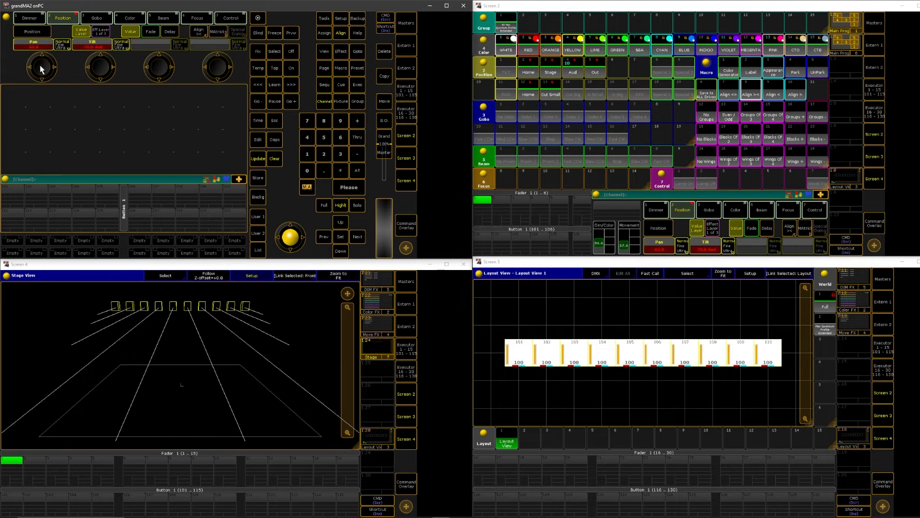
Switch off the tilt value and store the wide pan fan in the Out Big position preset using Merge
left_click(715, 246)
left_click(258, 180)
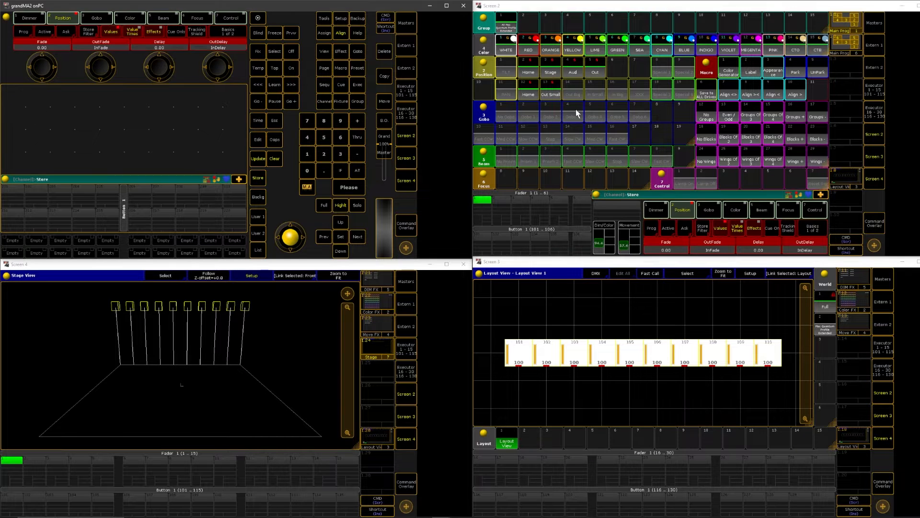
left_click(568, 100)
left_click(638, 121)
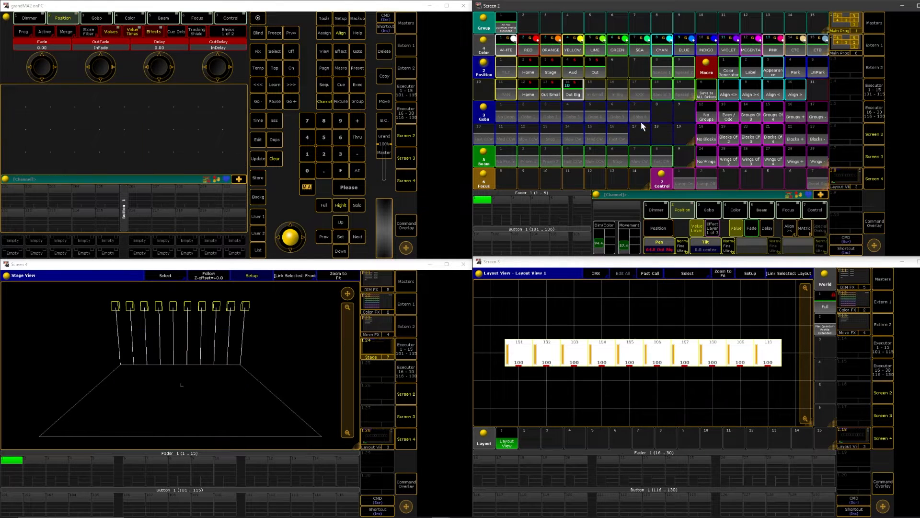
Clear the programmer and select all ten fixtures in the layout again
left_click(277, 157)
left_click(277, 160)
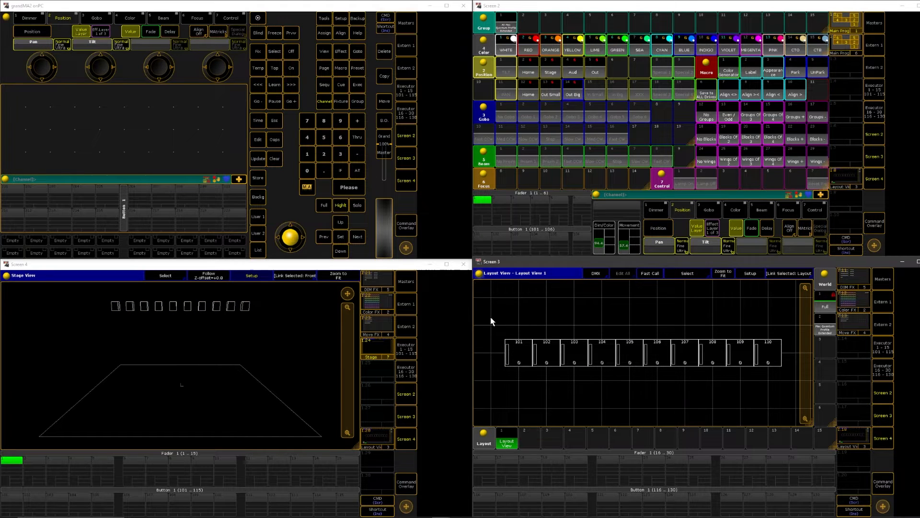
left_click_drag(490, 317, 770, 380)
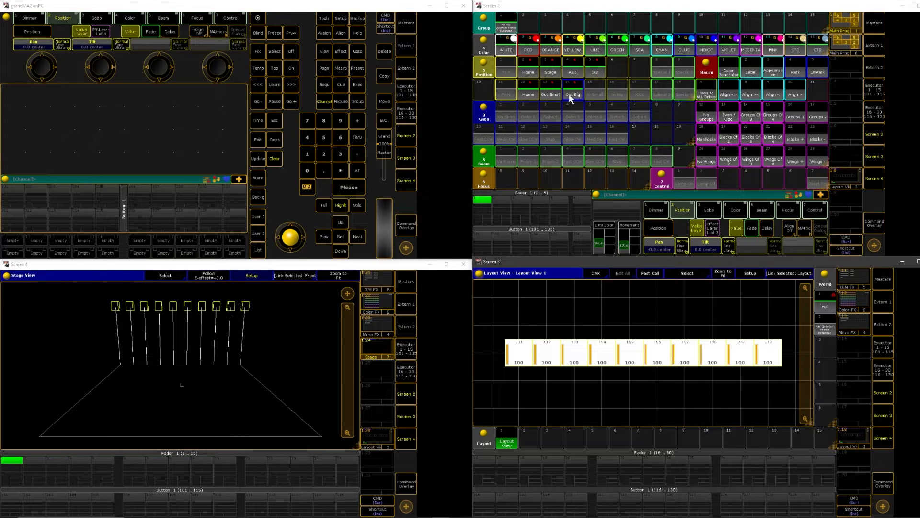
Check the first-row tilt presets in combination with the second-row Home, Out Small and Out Big pan presets in the stage view
left_click(551, 73)
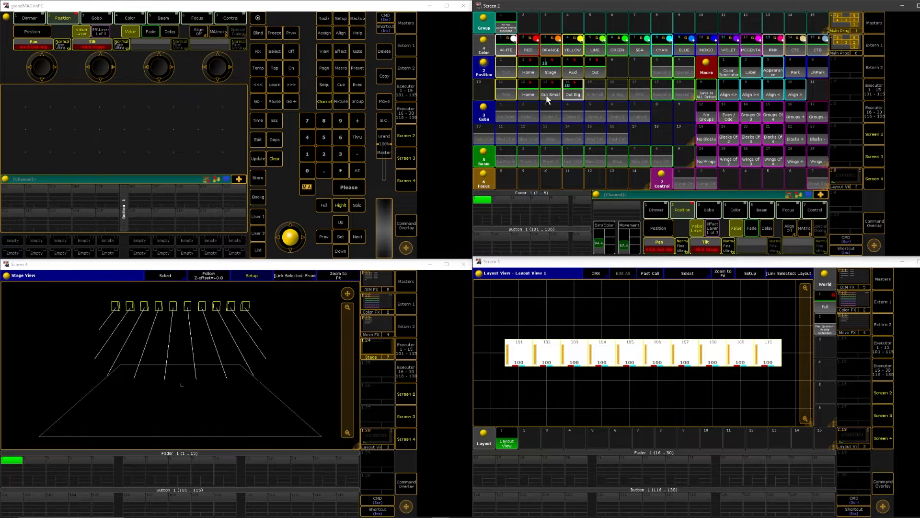
left_click(531, 96)
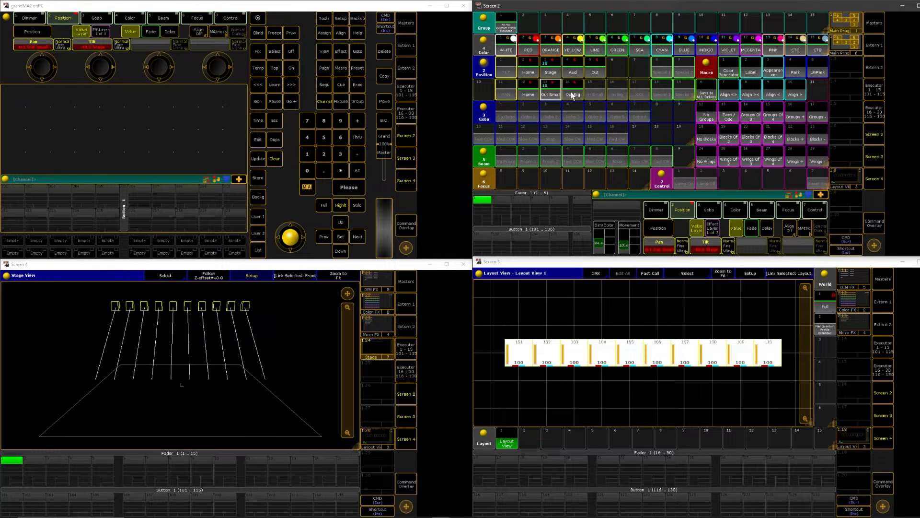
left_click(573, 94)
left_click(586, 74)
left_click(531, 71)
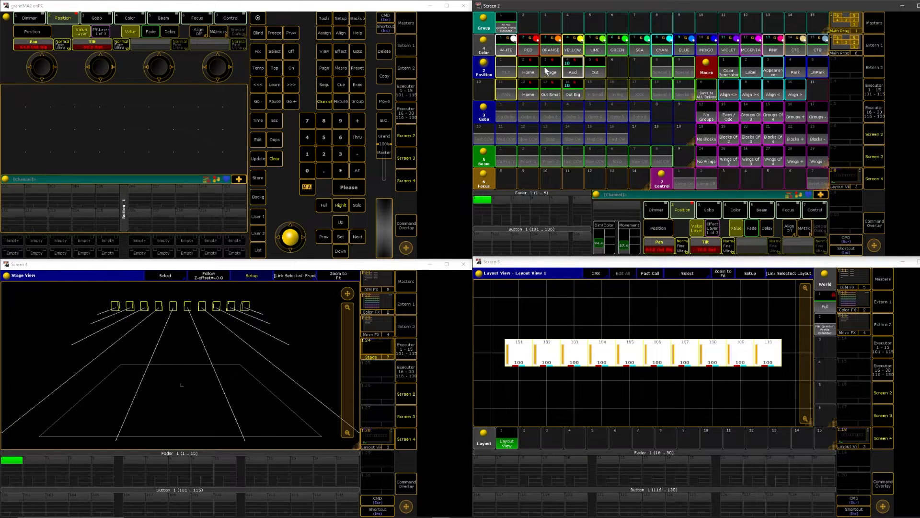
left_click(536, 92)
left_click(550, 94)
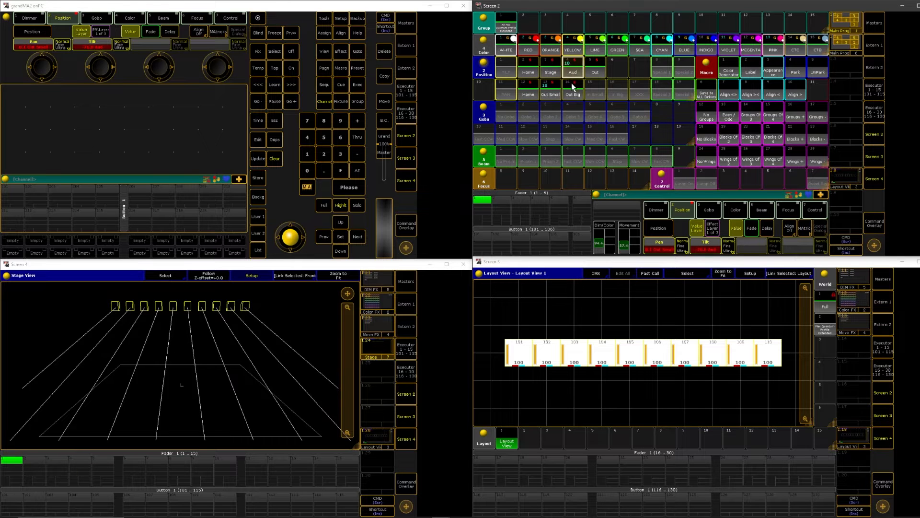
left_click(595, 72)
left_click(570, 94)
left_click(572, 71)
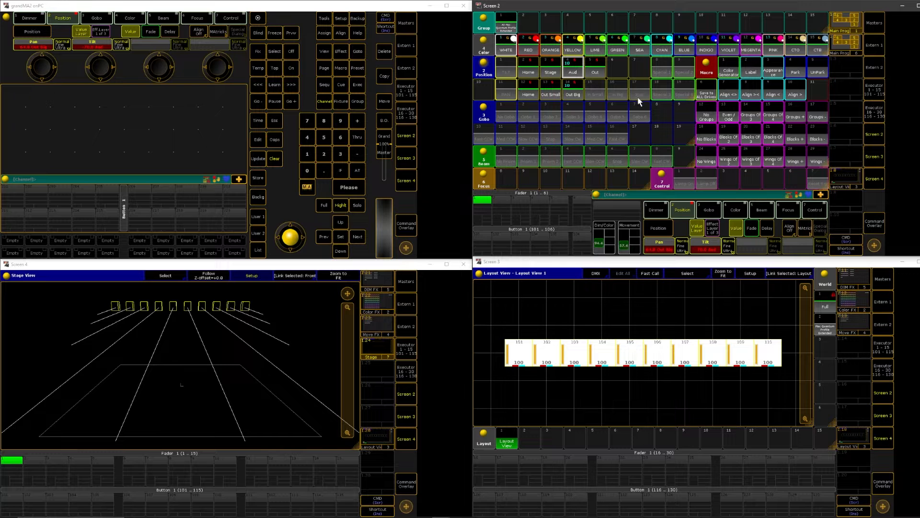
Recall the second-row Home pan preset, apply the Even/Odd macro and step to the odd fixtures
left_click(533, 95)
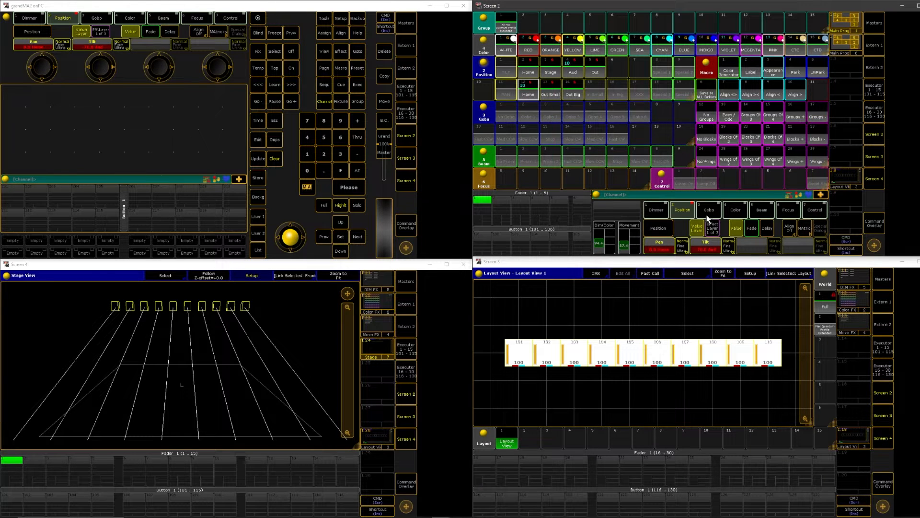
left_click(729, 117)
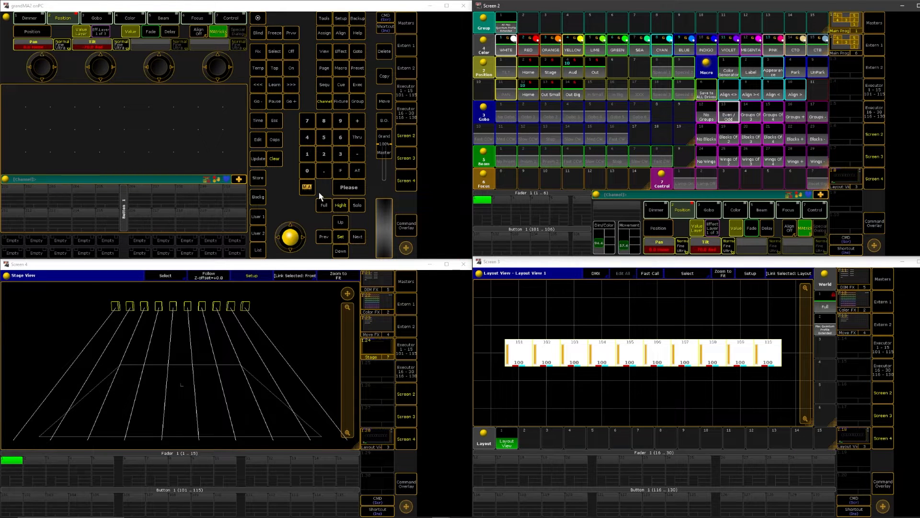
left_click(357, 240)
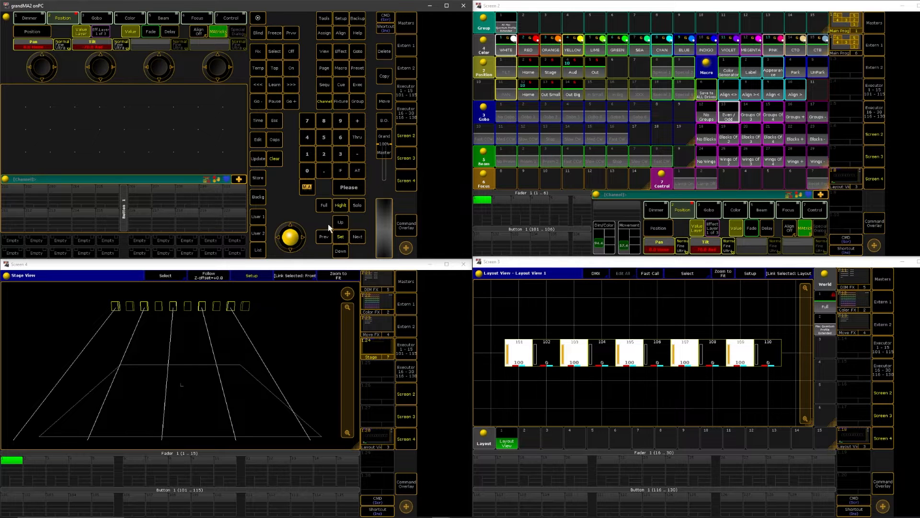
Set the pan of the odd fixtures to 35
left_click(39, 48)
type("-35")
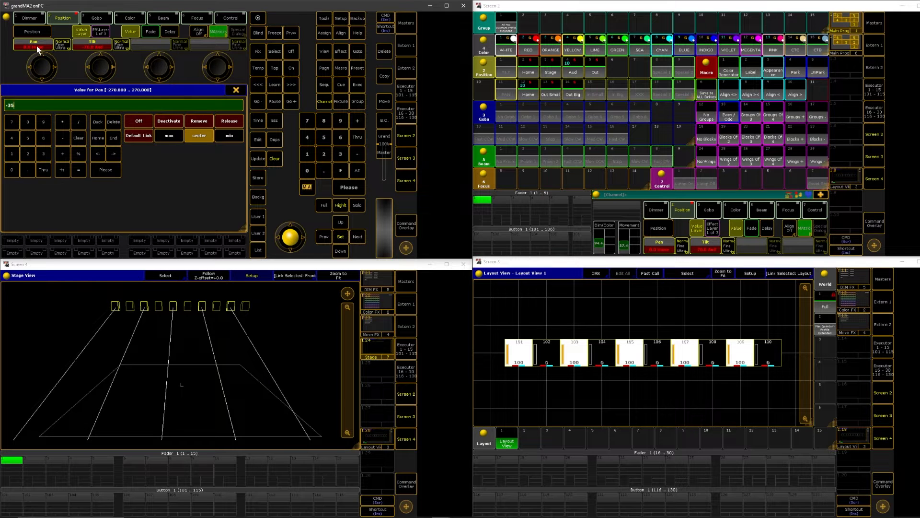
key("Return")
left_click(38, 49)
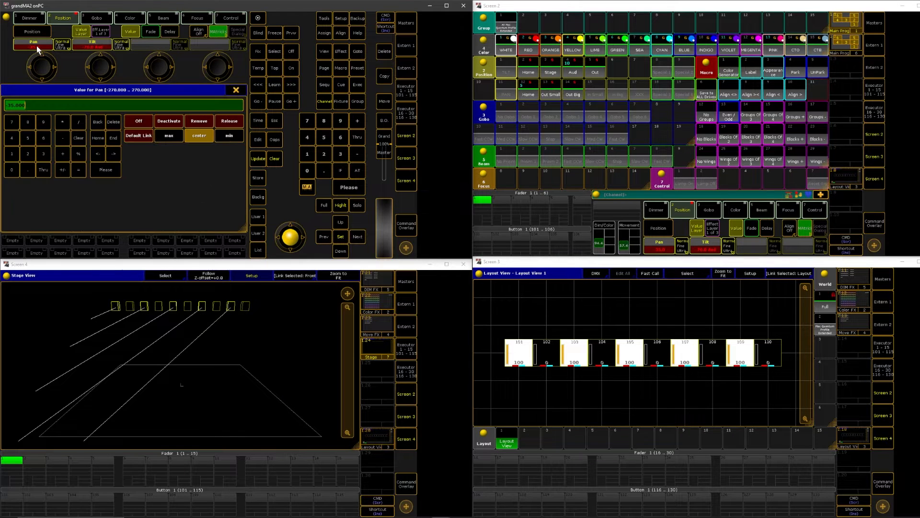
type("35")
key("Return")
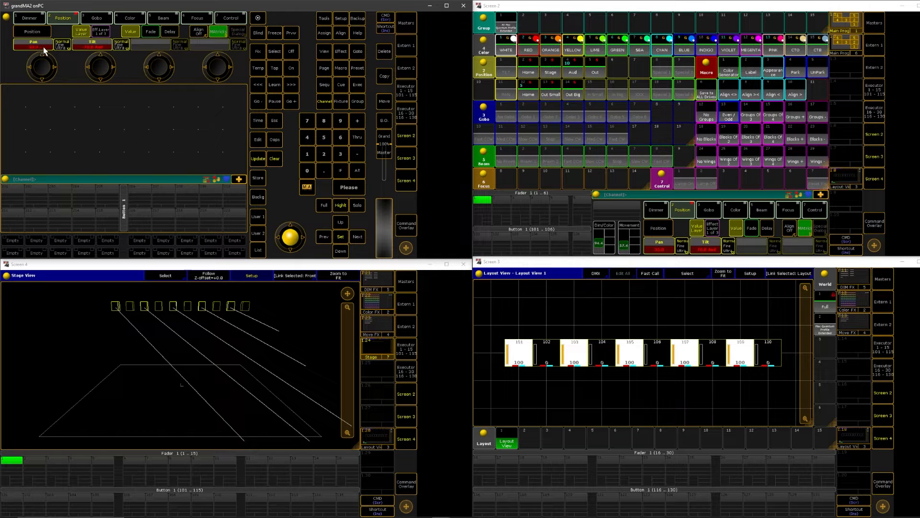
Step to the even fixtures, set their pan to -35 and return to the full selection of ten fixtures
left_click(358, 237)
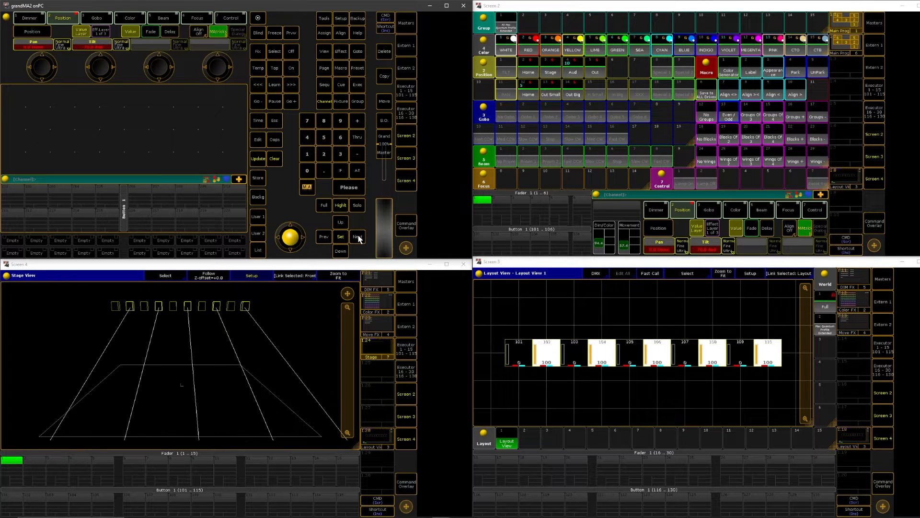
left_click(27, 41)
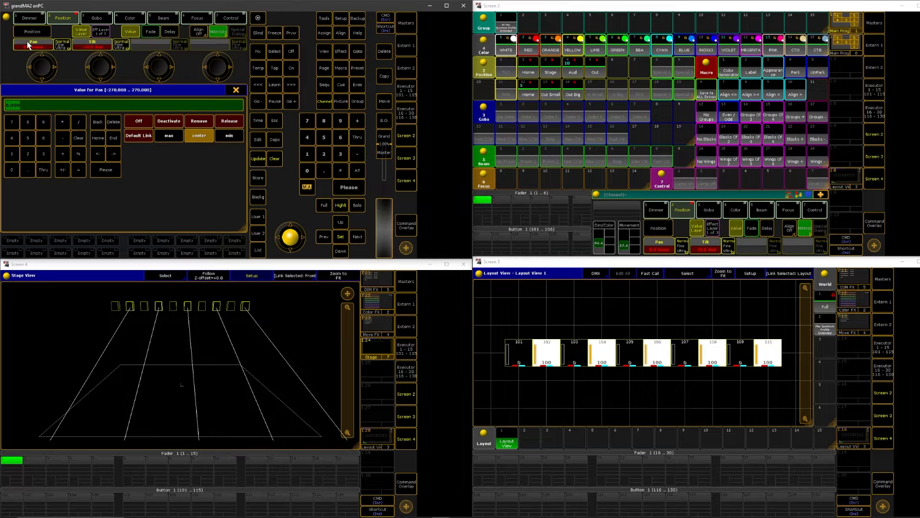
type("25")
key("Return")
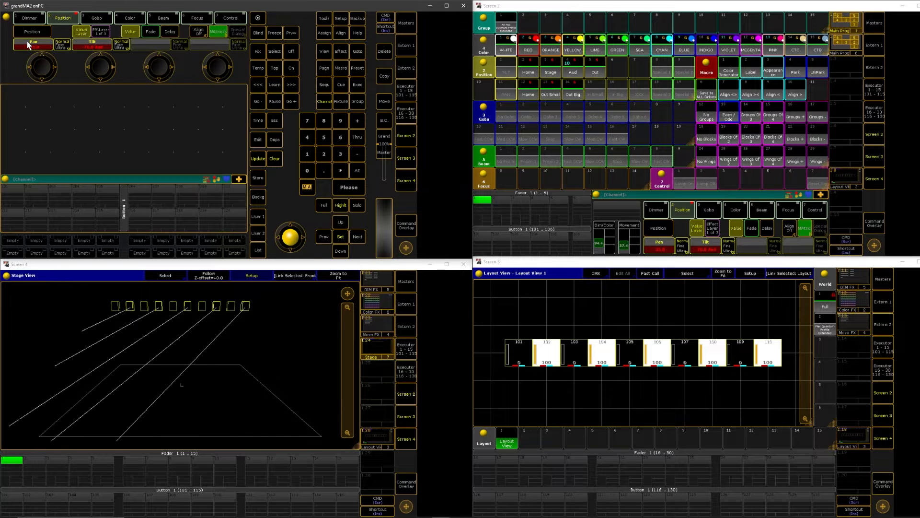
left_click(341, 240)
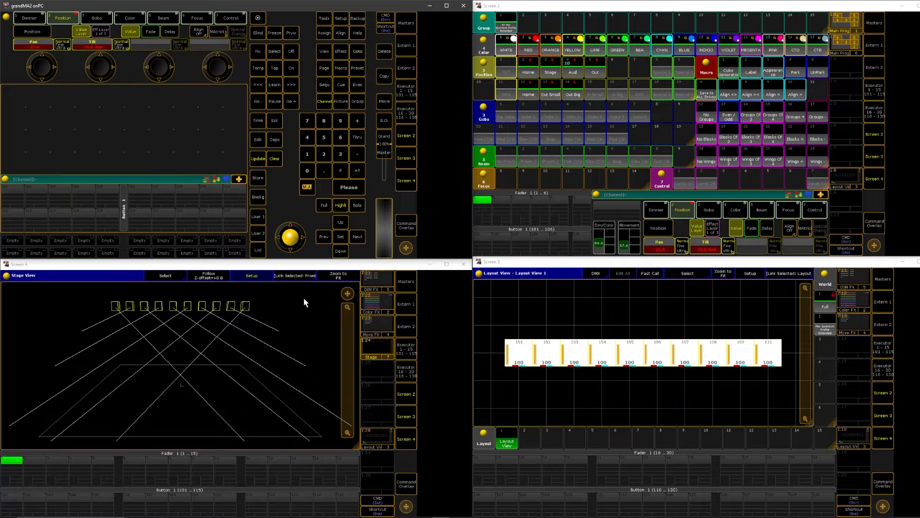
Switch off the tilt value and store the crossed pan in the XXX position preset using Merge
left_click(290, 52)
left_click(704, 245)
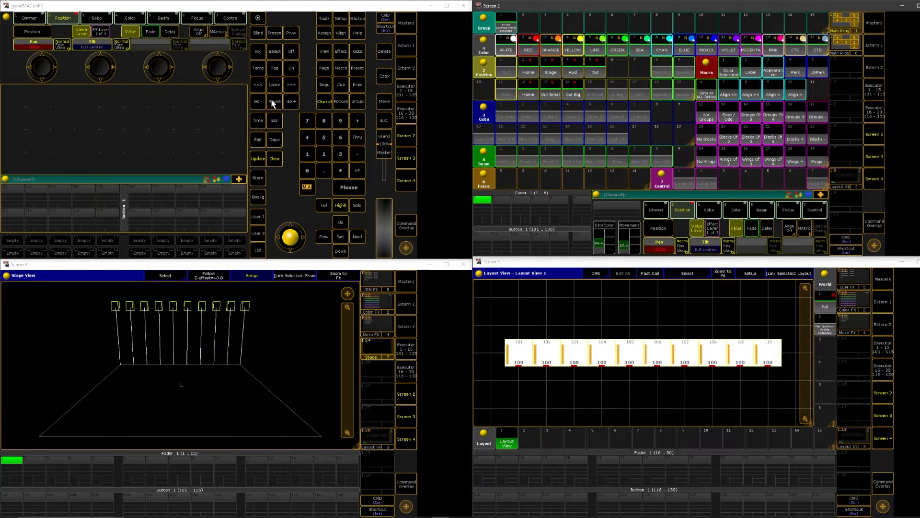
left_click(261, 179)
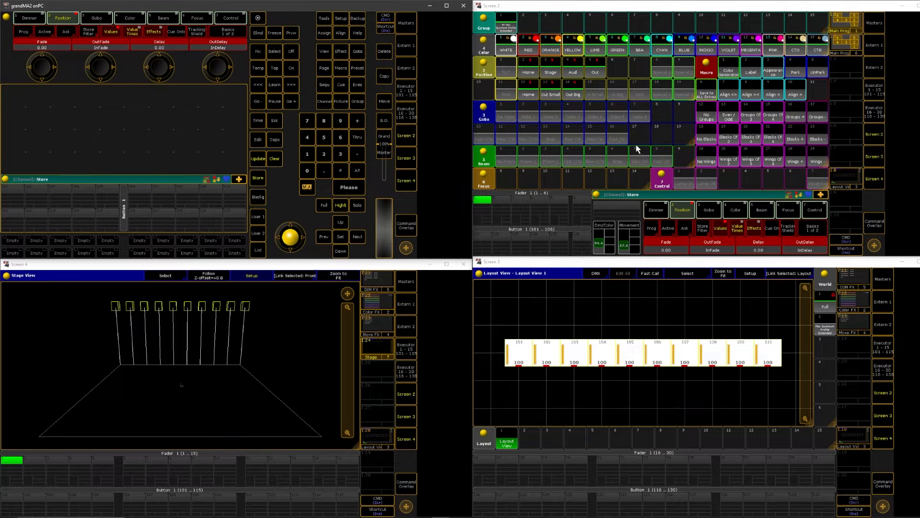
left_click(639, 91)
left_click(655, 124)
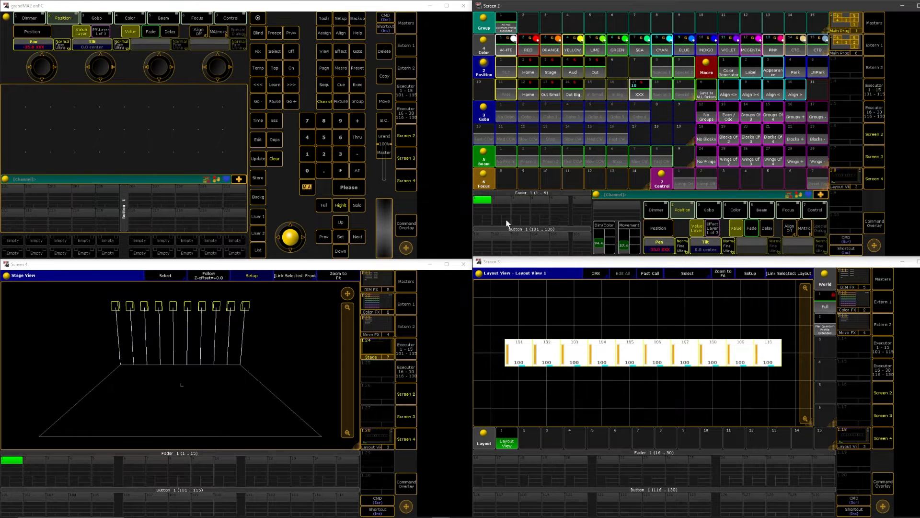
Check the XXX pan preset in combination with the Home, Stage, Aud and Out tilt presets in the stage view
left_click(635, 95)
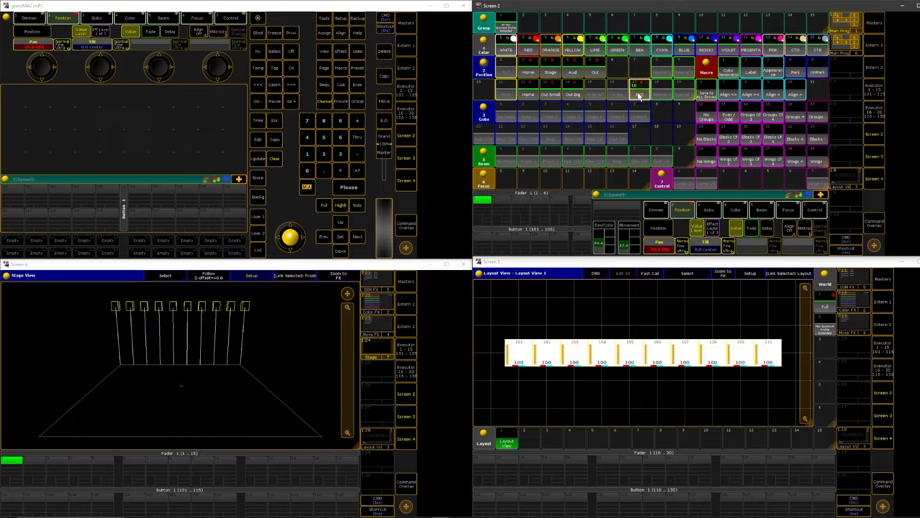
left_click(552, 72)
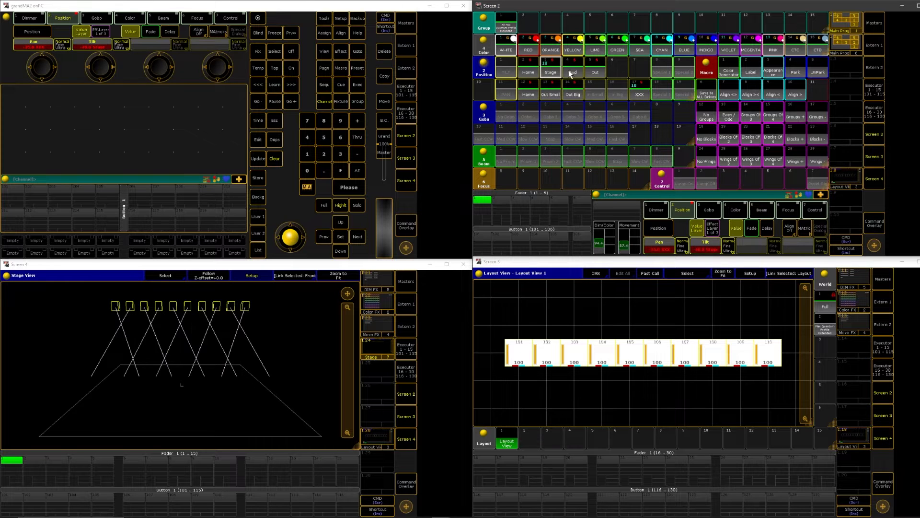
left_click(592, 69)
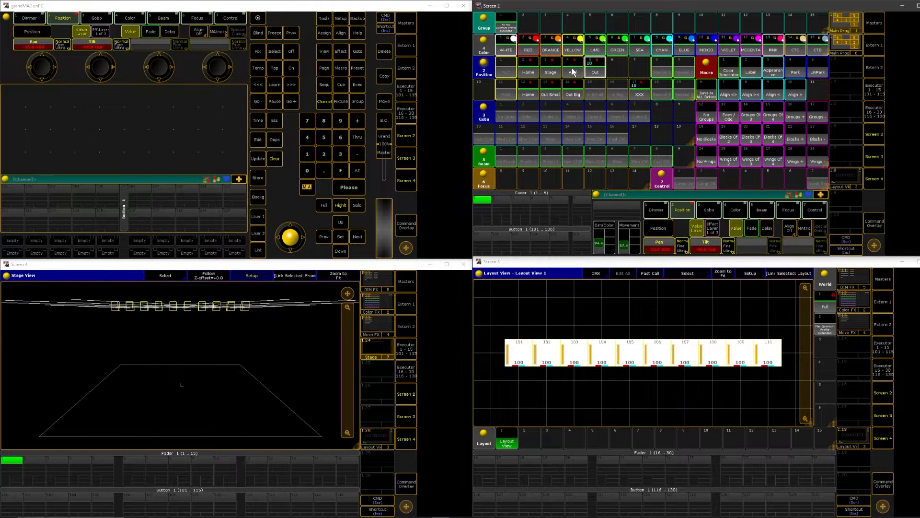
left_click(573, 72)
left_click(549, 73)
left_click(528, 73)
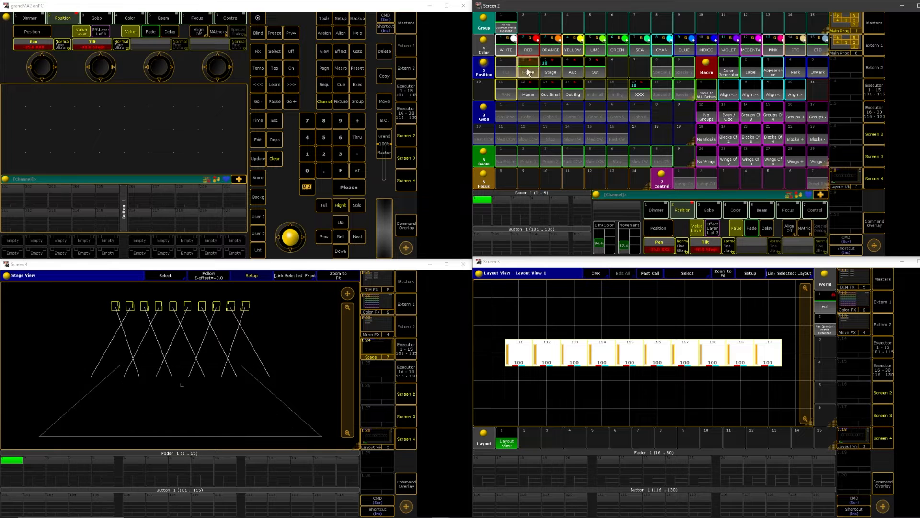
left_click(551, 73)
left_click(573, 72)
left_click(592, 72)
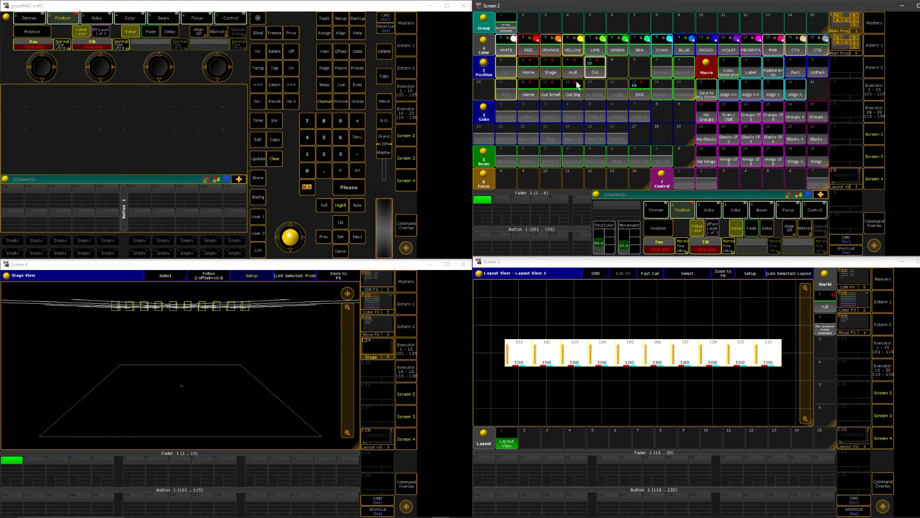
Compare the Out Big, Out Small, Home and XXX pan presets with the Aud tilt, finishing on the first-row Home tilt
left_click(571, 72)
left_click(569, 96)
left_click(551, 96)
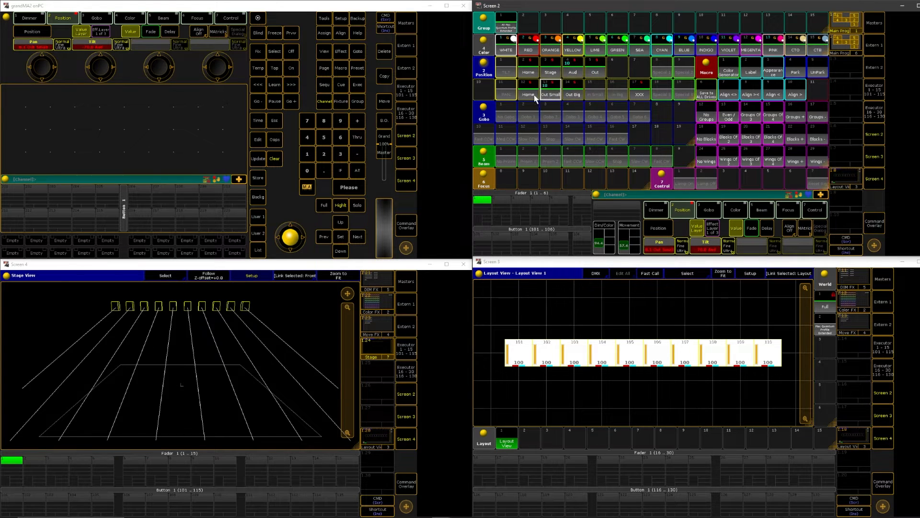
left_click(524, 97)
left_click(640, 94)
left_click(564, 95)
left_click(544, 95)
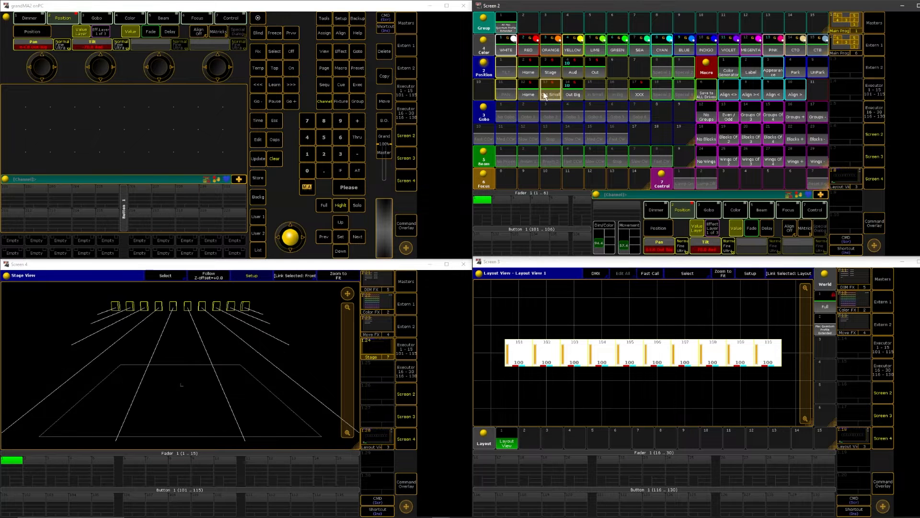
left_click(529, 95)
left_click(635, 91)
left_click(531, 68)
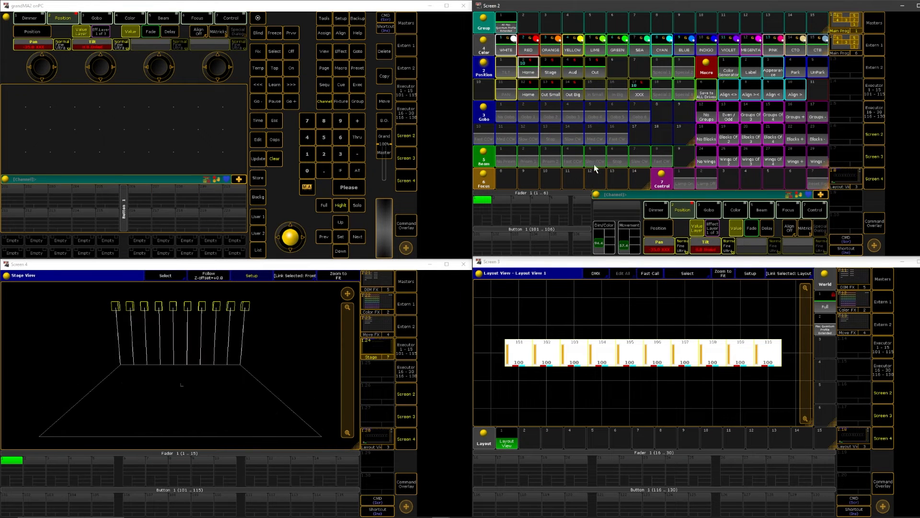
Clear the programmer, store the current pool arrangement over the first Main Prog view and save the show with the Save to ALL Drives macro
double_click(269, 159)
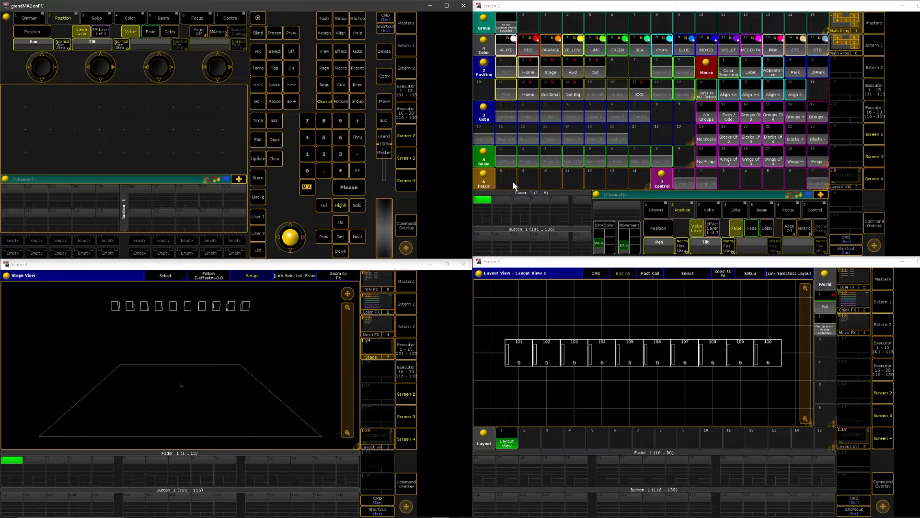
scroll(513, 186, "up", 1)
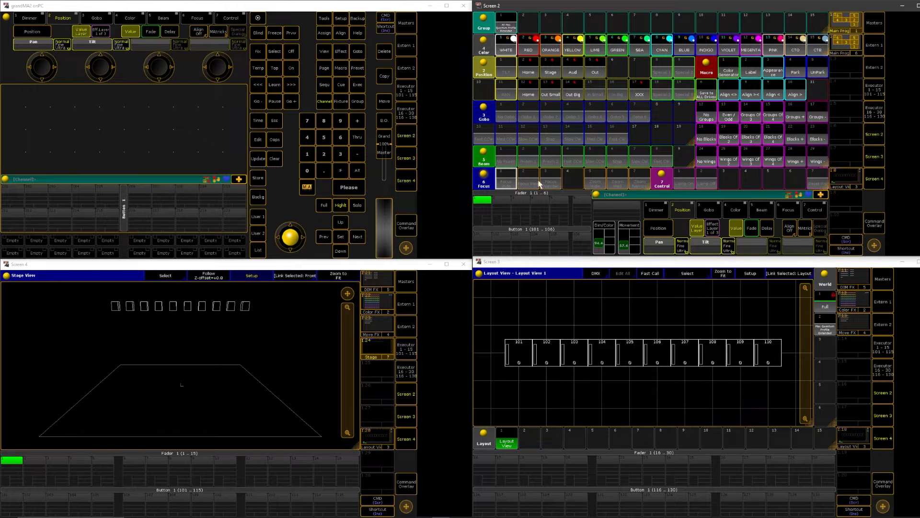
left_click(273, 162)
left_click(259, 180)
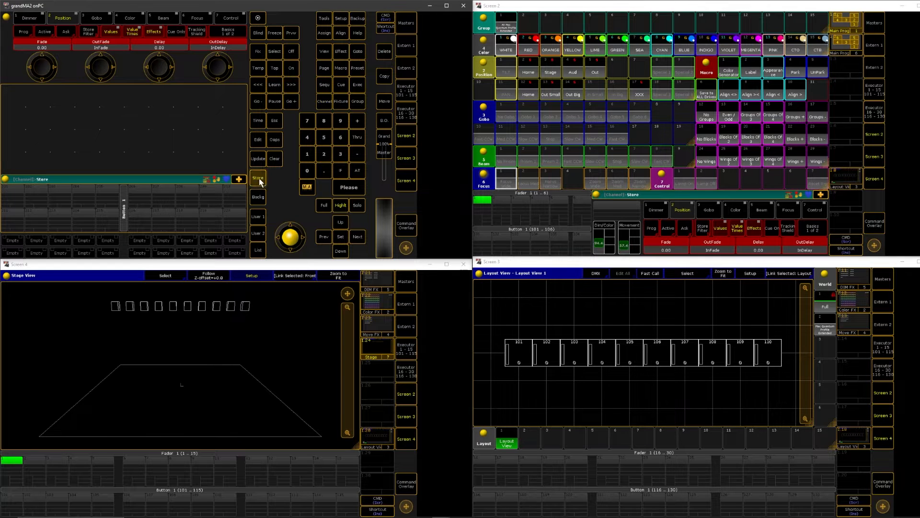
left_click(844, 24)
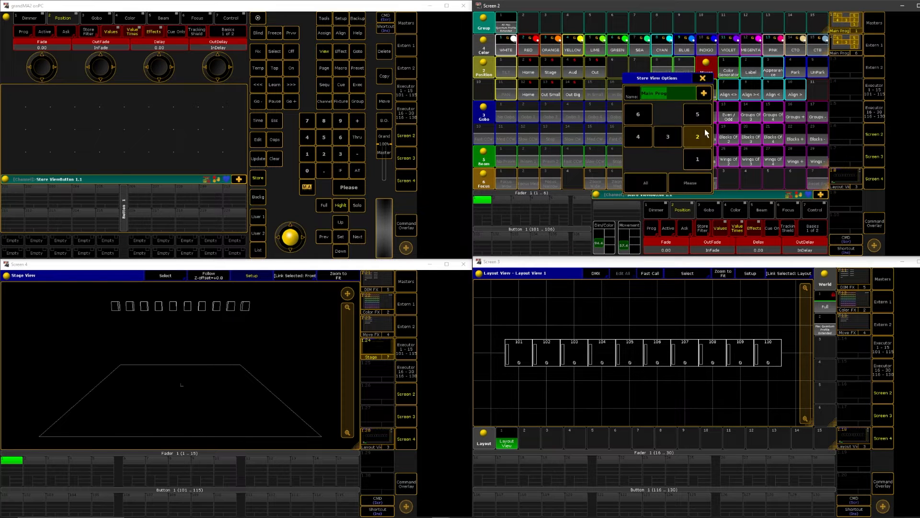
left_click(668, 136)
left_click(638, 114)
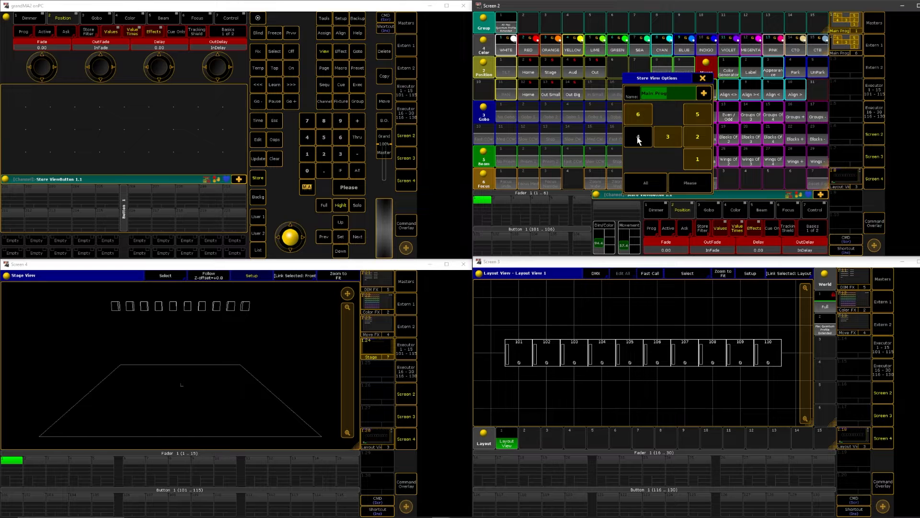
left_click(679, 185)
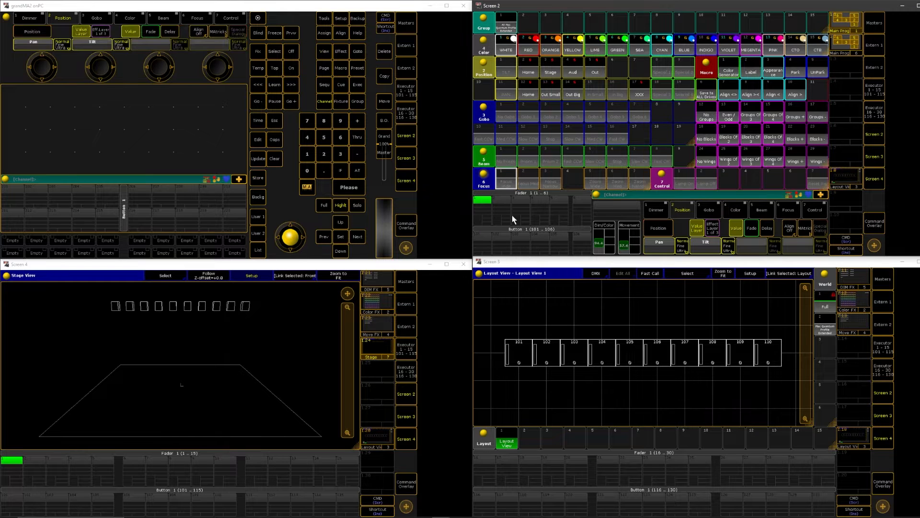
left_click(273, 159)
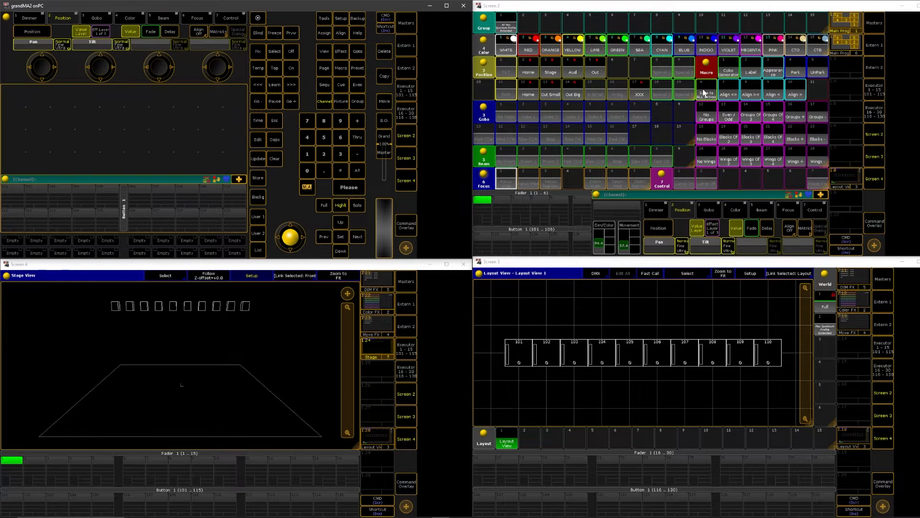
left_click(713, 96)
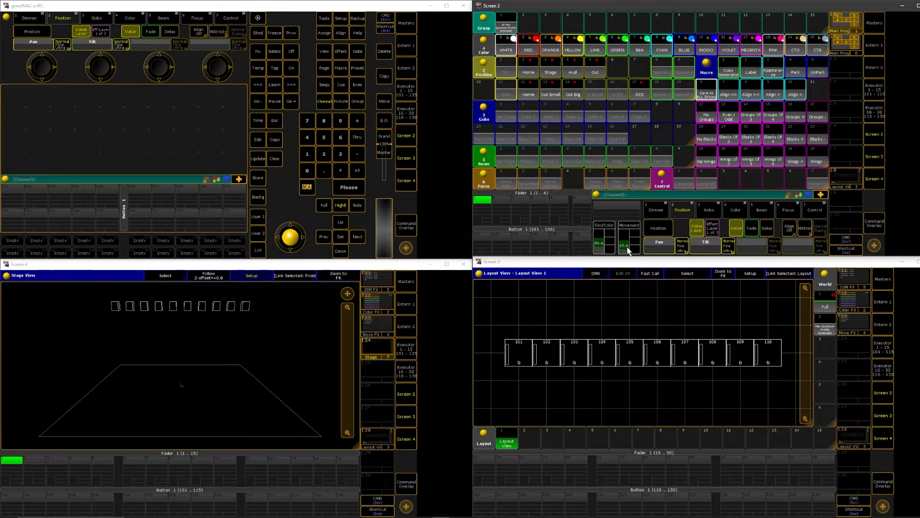
Recall the second Main Prog view and bring back the layout view on screen 3 and the Stage view on screen 4
left_click(844, 49)
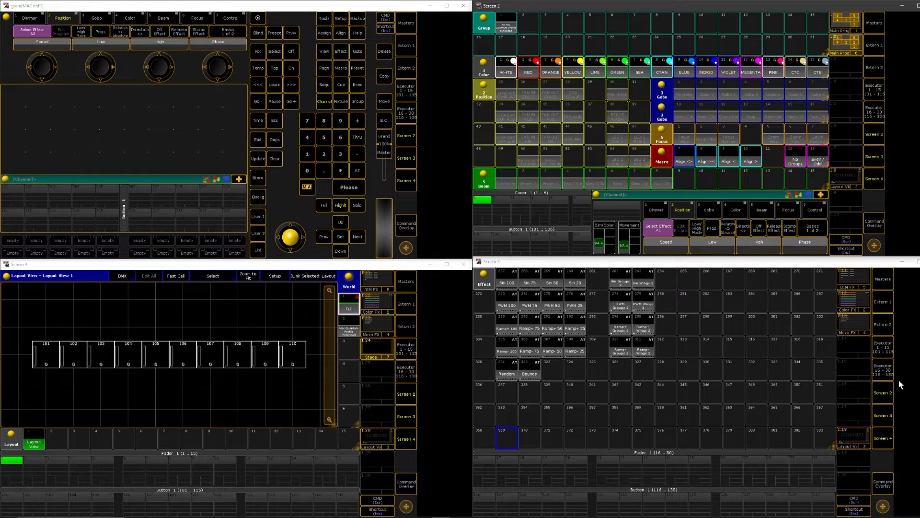
left_click(853, 438)
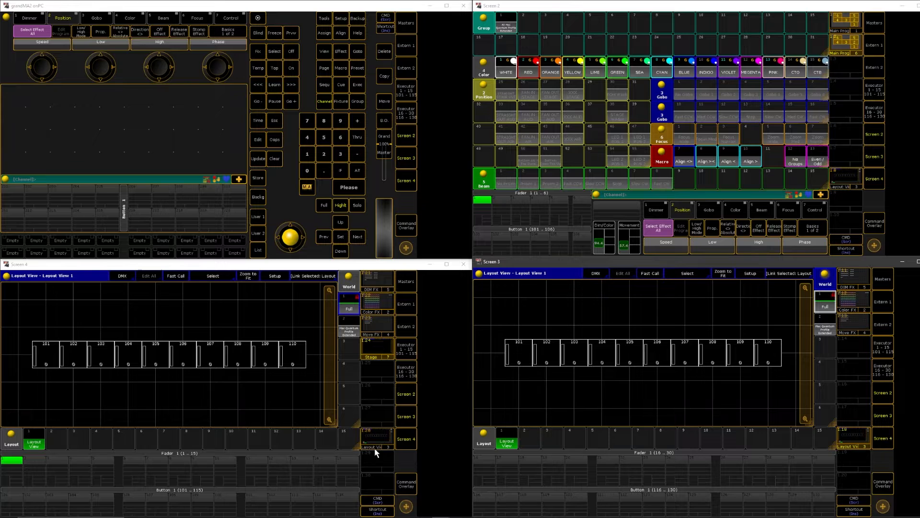
left_click(378, 351)
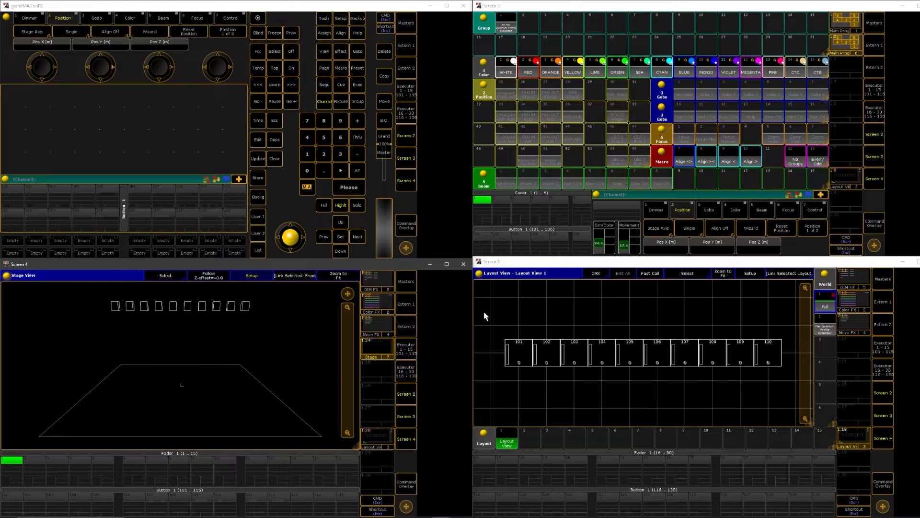
Tilt fixtures 101 to 110 straight out over the stage floor and store the position in the STRAIGHT STAGE OUT preset using Merge
left_click_drag(484, 312, 796, 390)
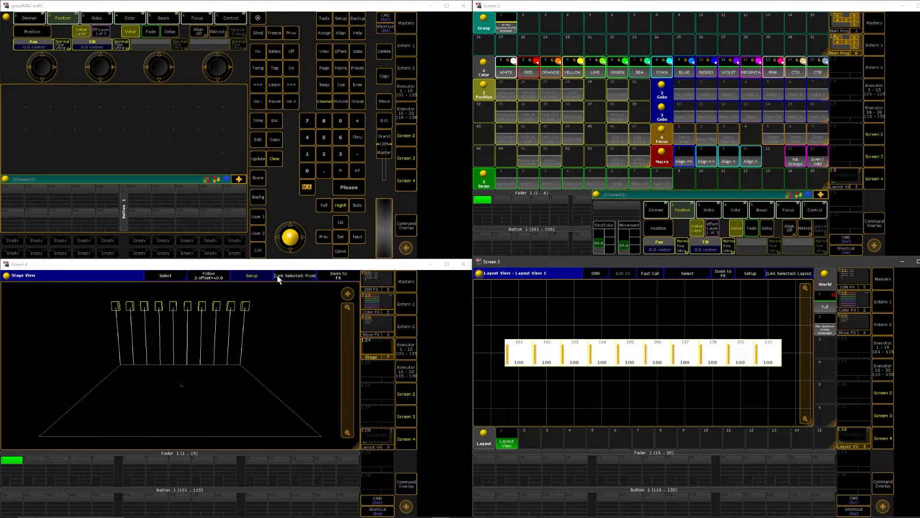
left_click(506, 91)
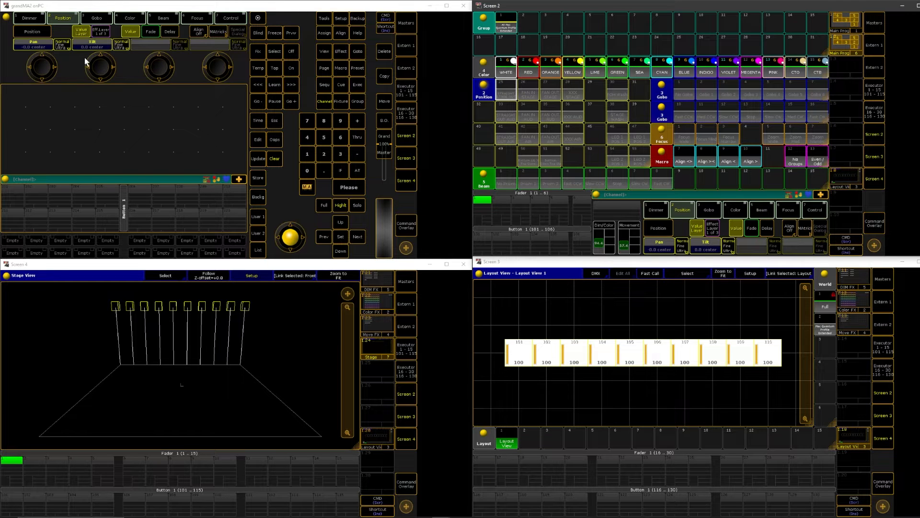
scroll(100, 68, "down", 3)
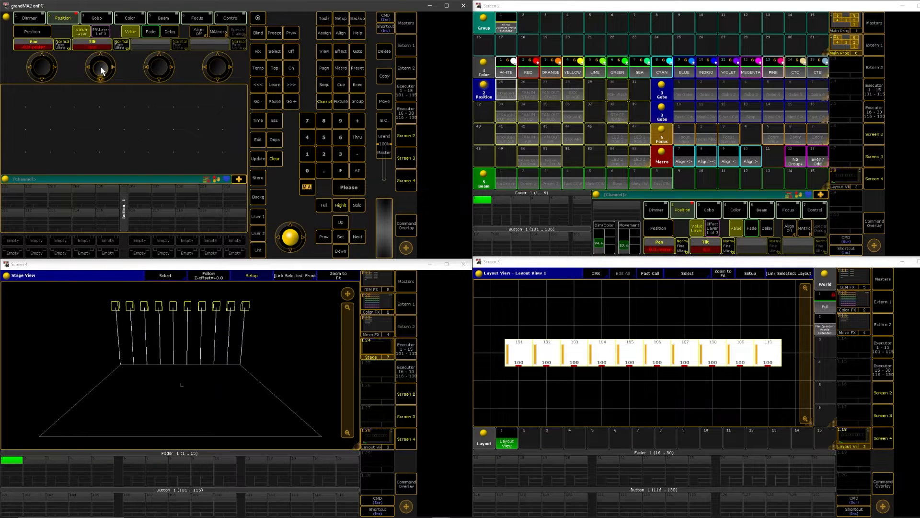
scroll(100, 67, "down", 10)
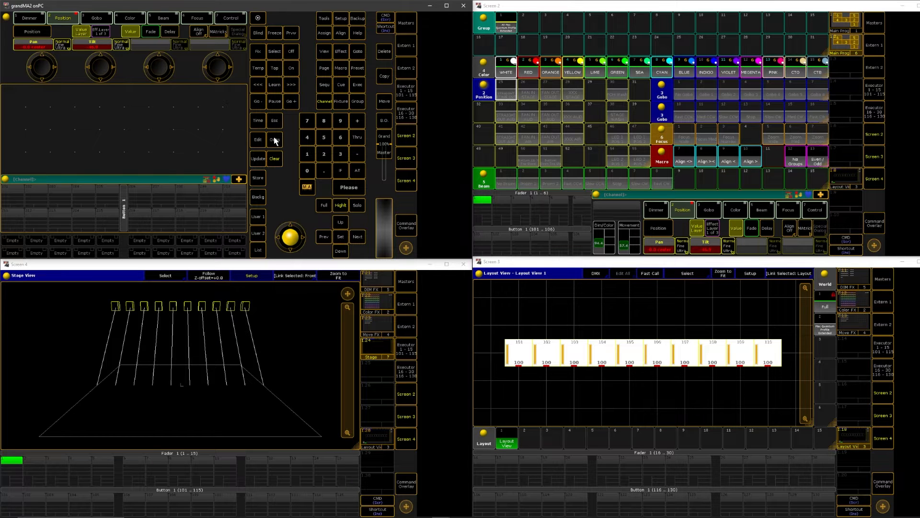
left_click(257, 180)
left_click(507, 90)
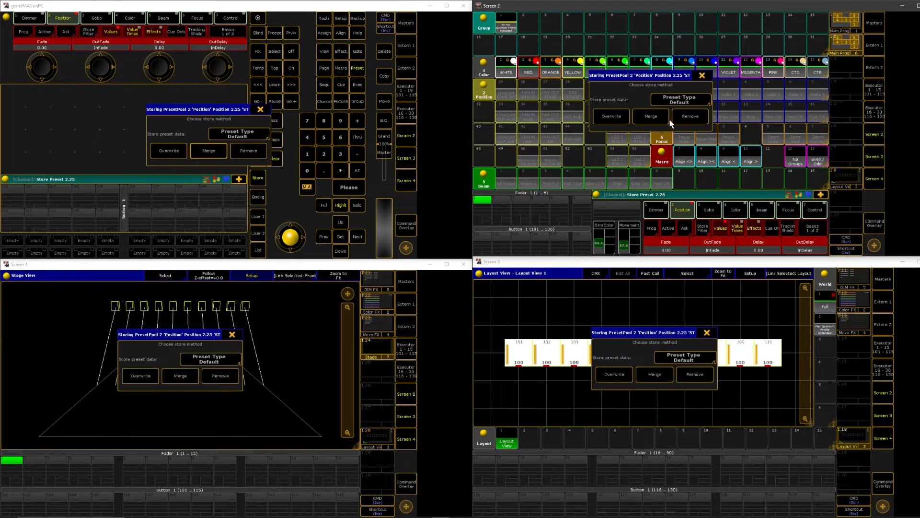
left_click(659, 118)
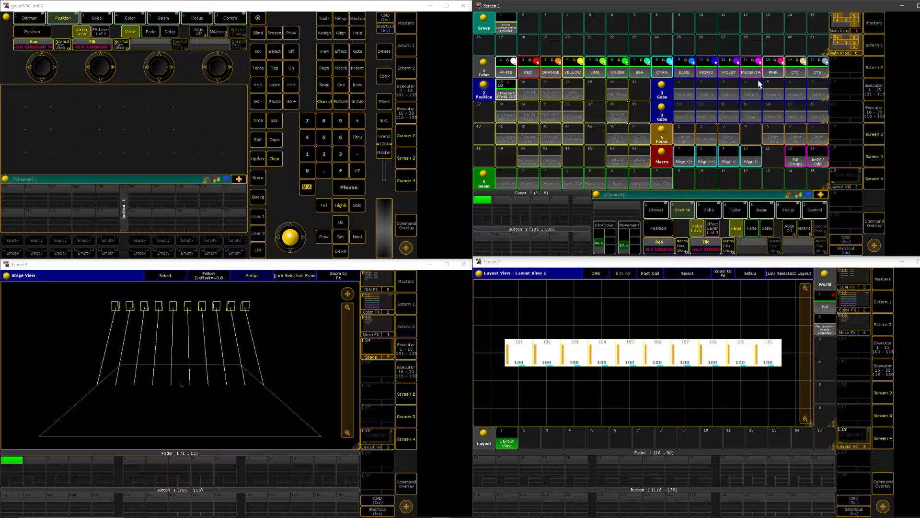
left_click(708, 163)
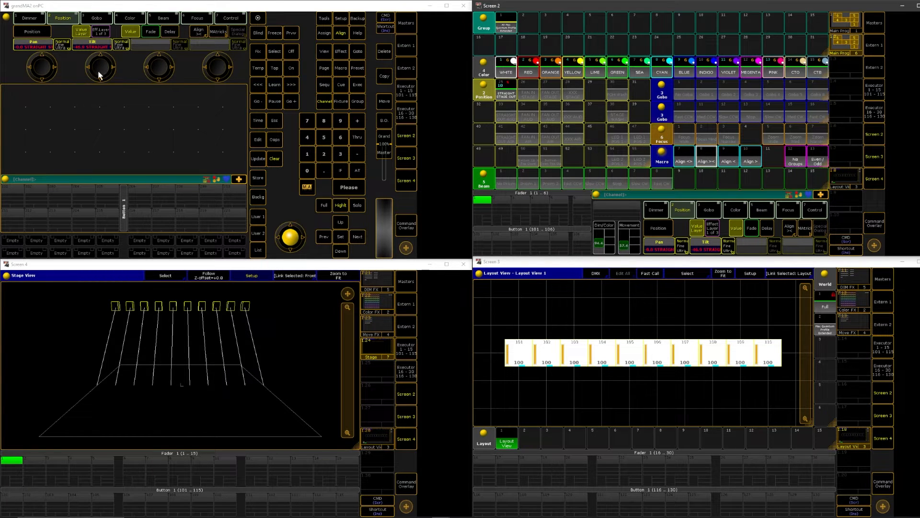
left_click_drag(32, 66, 36, 65)
scroll(36, 68, "down", 10)
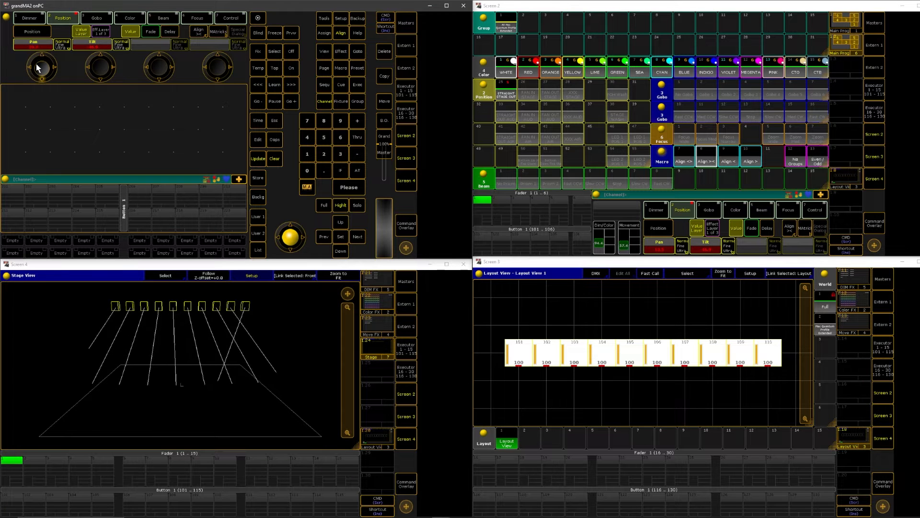
scroll(37, 69, "up", 10)
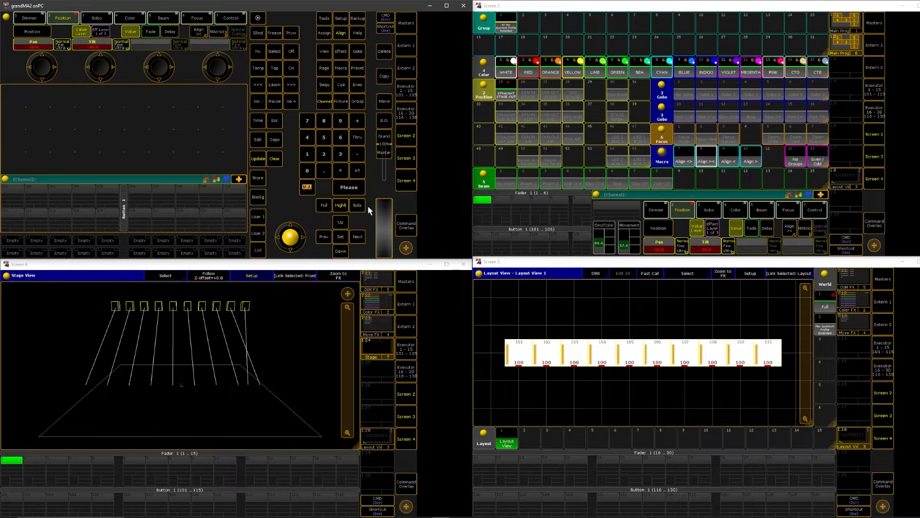
left_click(274, 160)
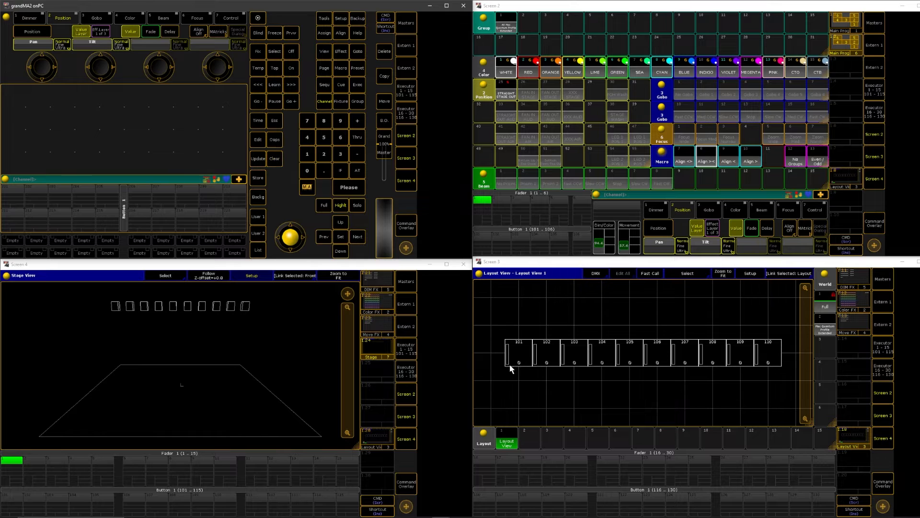
Recall STRAIGHT STAGE OUT for fixtures 101 to 110 and fan their pan inward with Align >< until the beams meet at center stage
left_click_drag(491, 322, 792, 391)
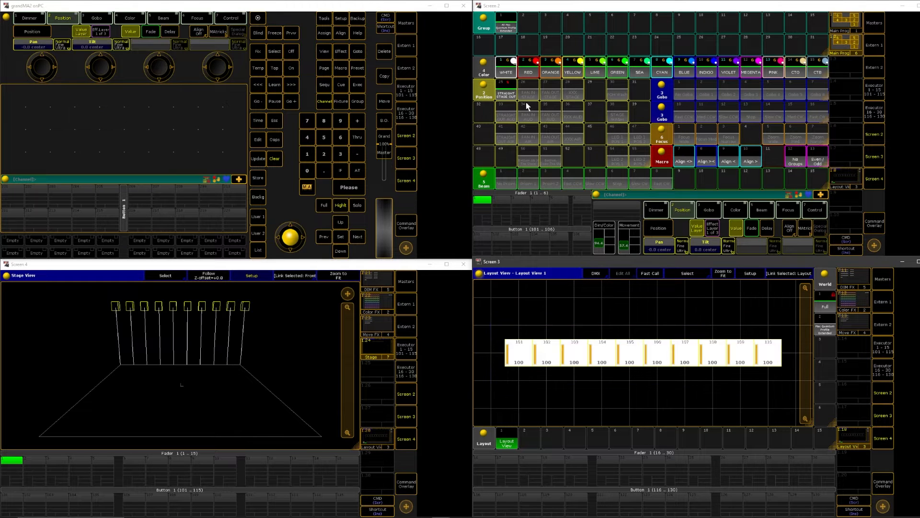
left_click(509, 96)
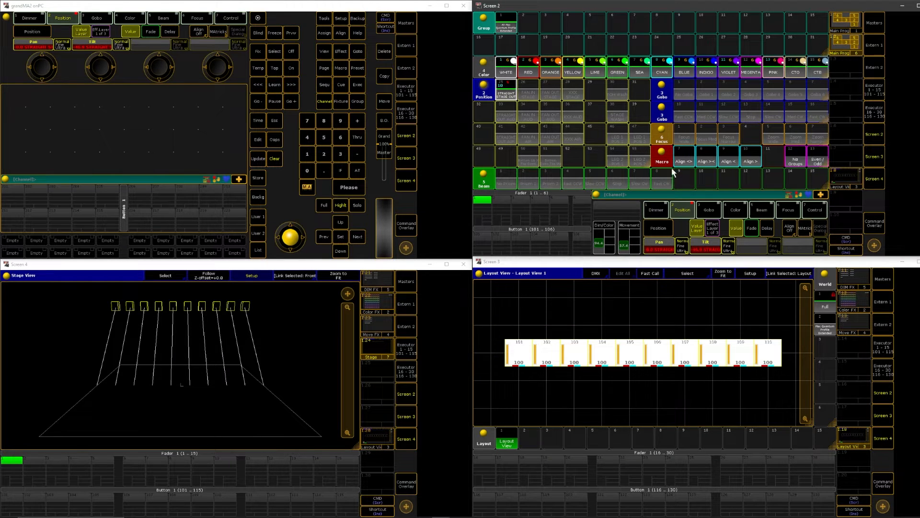
left_click(707, 163)
scroll(41, 69, "up", 3)
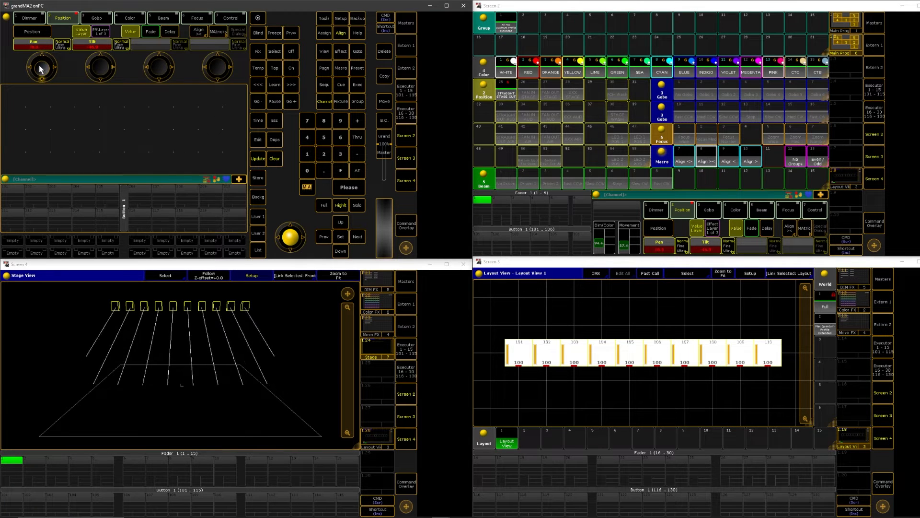
scroll(40, 70, "down", 5)
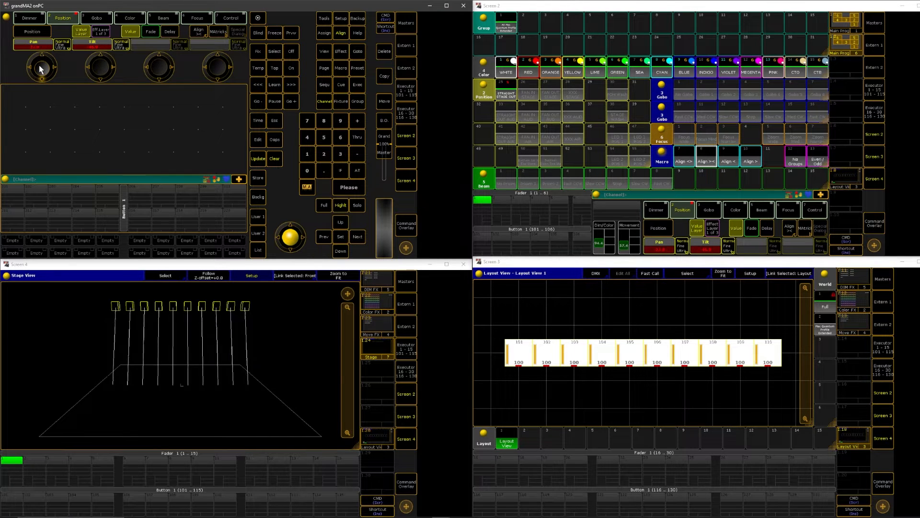
scroll(41, 70, "down", 5)
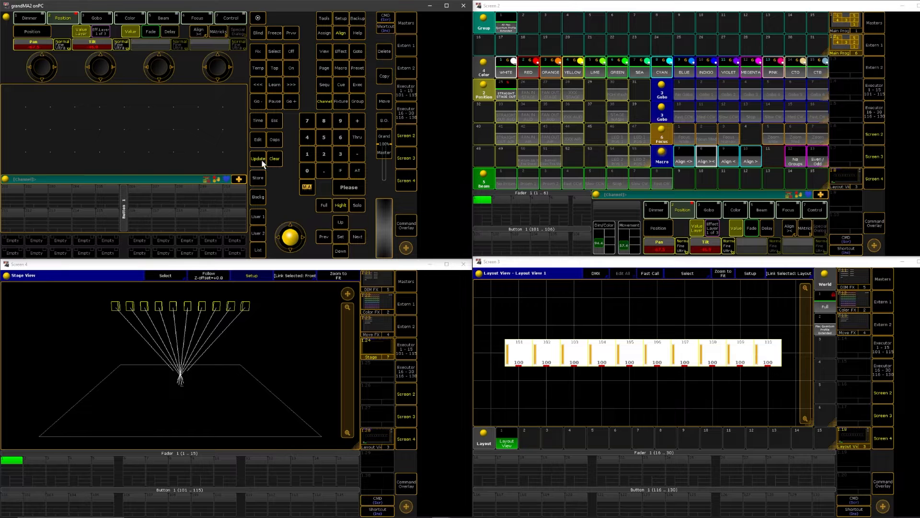
Store the converging beam position in the FAN IN STAGE preset using Merge
left_click(258, 179)
left_click(527, 91)
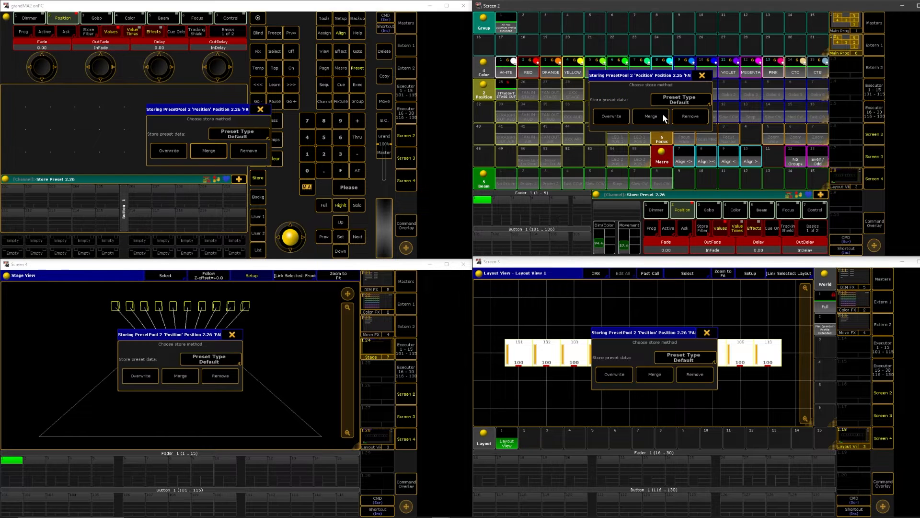
left_click(664, 118)
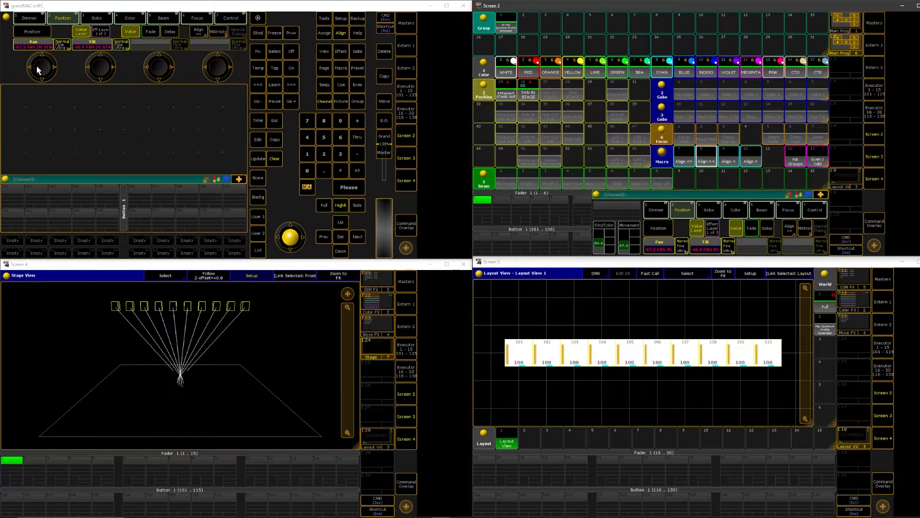
Starting from FAN IN STAGE, fan the pan outward with Align >< and store the result in the FAN OUT STAGE preset using Merge
left_click_drag(43, 66, 47, 76)
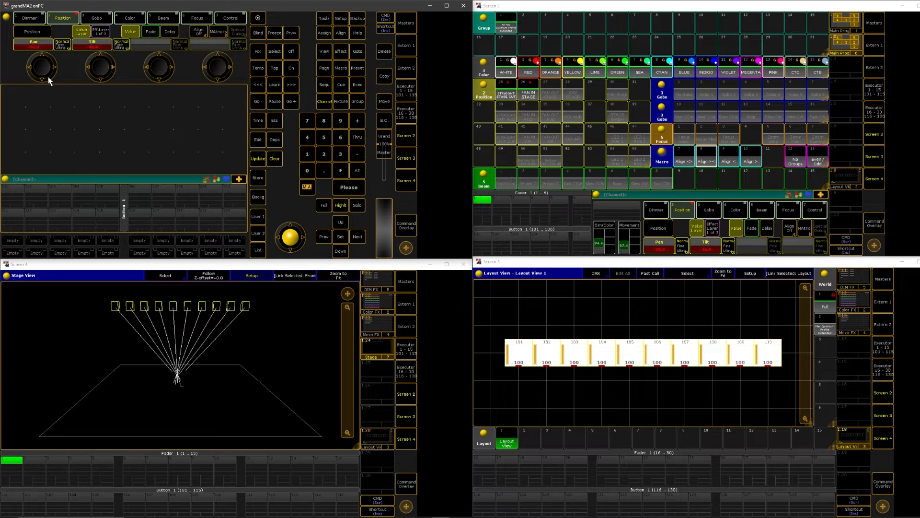
left_click(527, 92)
left_click(707, 162)
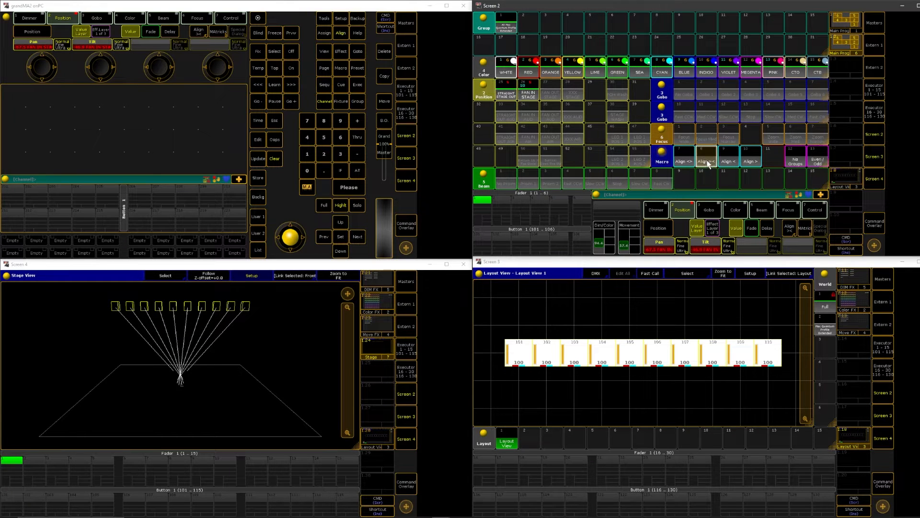
left_click_drag(37, 64, 38, 64)
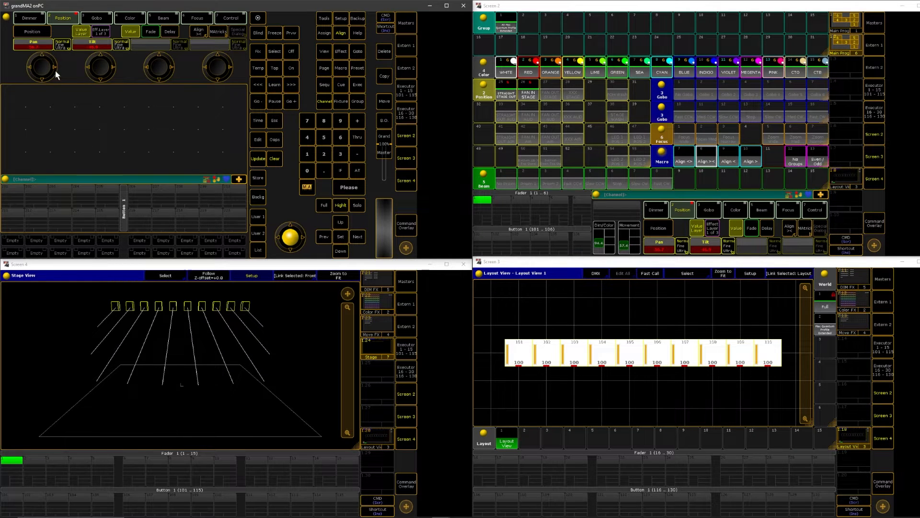
left_click(258, 181)
left_click(553, 91)
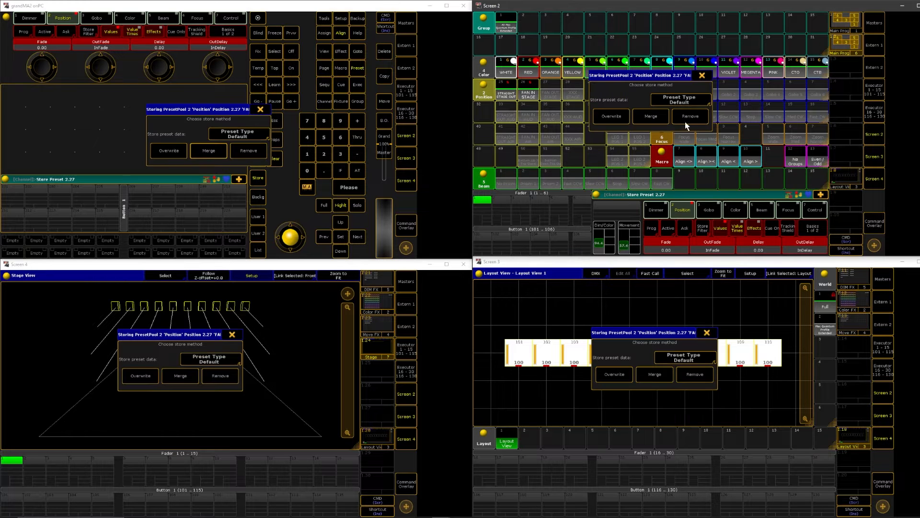
left_click(666, 116)
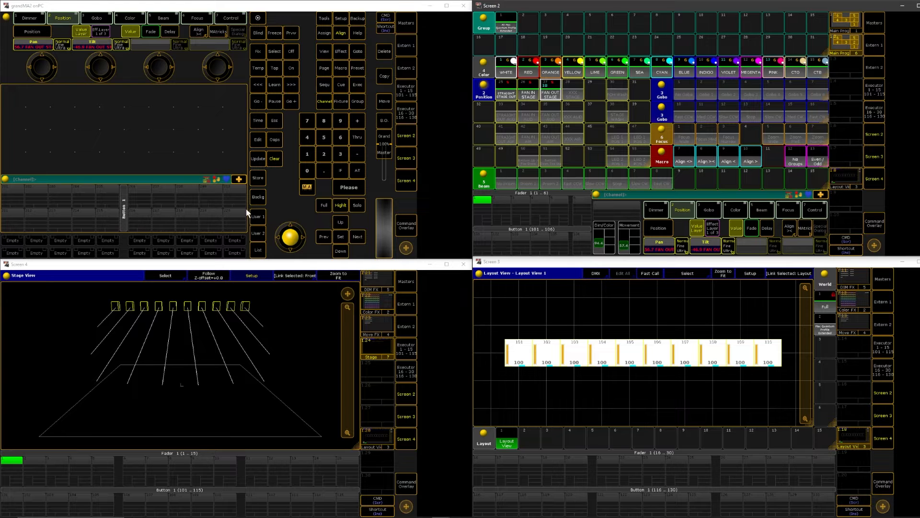
Recall STRAIGHT STAGE OUT, split fixtures 101 to 110 with Even/Odd, and set the pan of the odd fixtures to 35
left_click(508, 95)
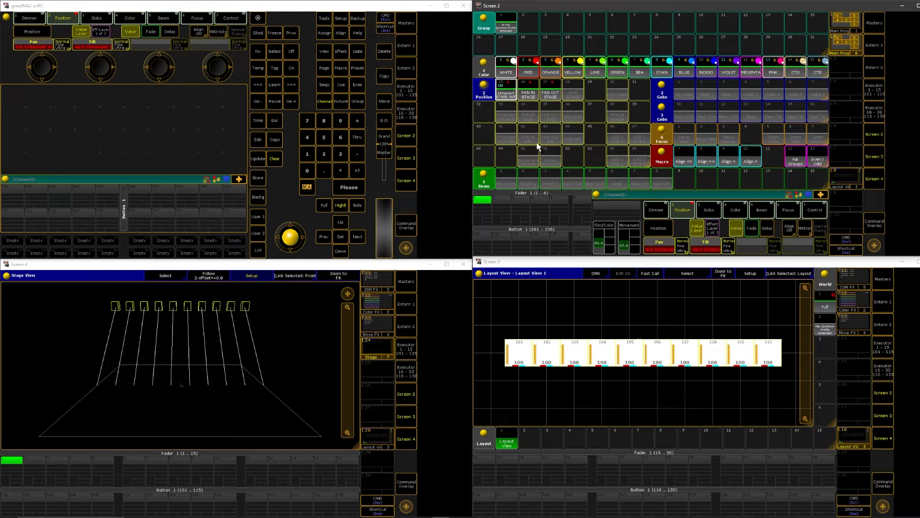
left_click(820, 160)
left_click(358, 238)
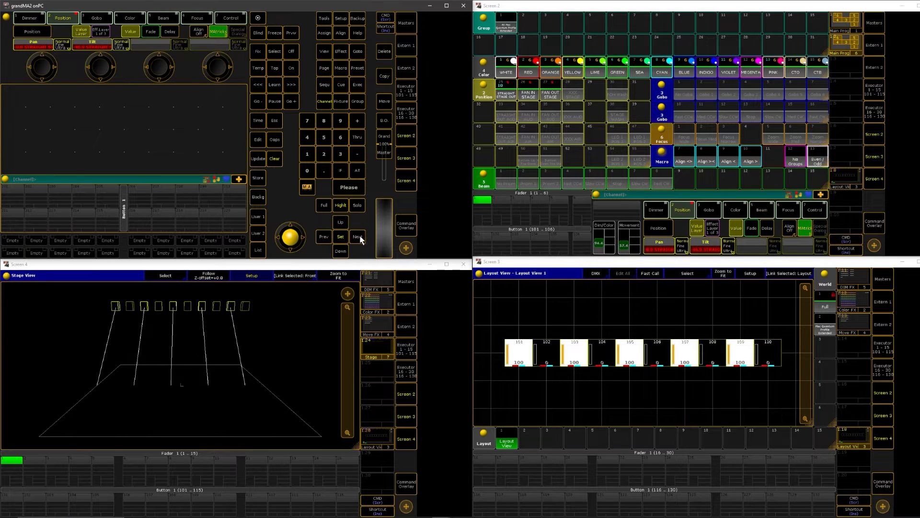
left_click(33, 46)
type("35")
key("Return")
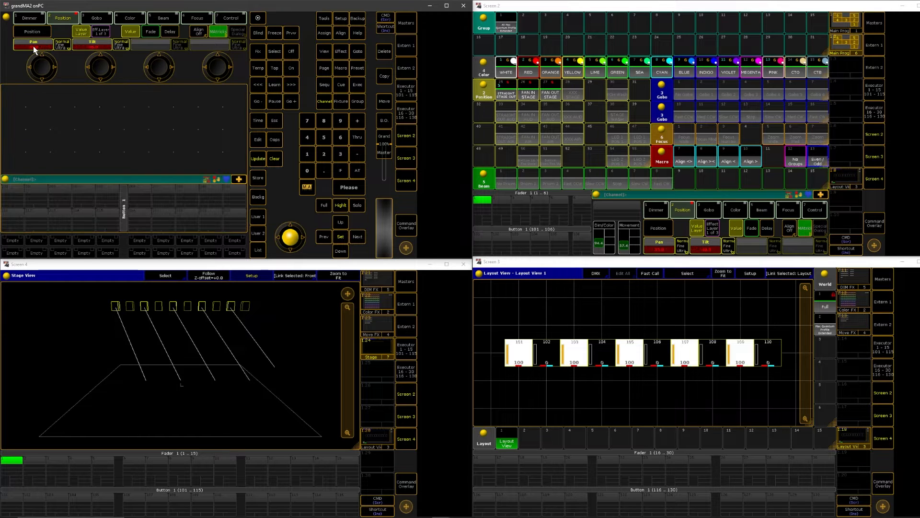
Set the pan of the even-numbered fixtures to -35 and reselect all ten fixtures
left_click(357, 234)
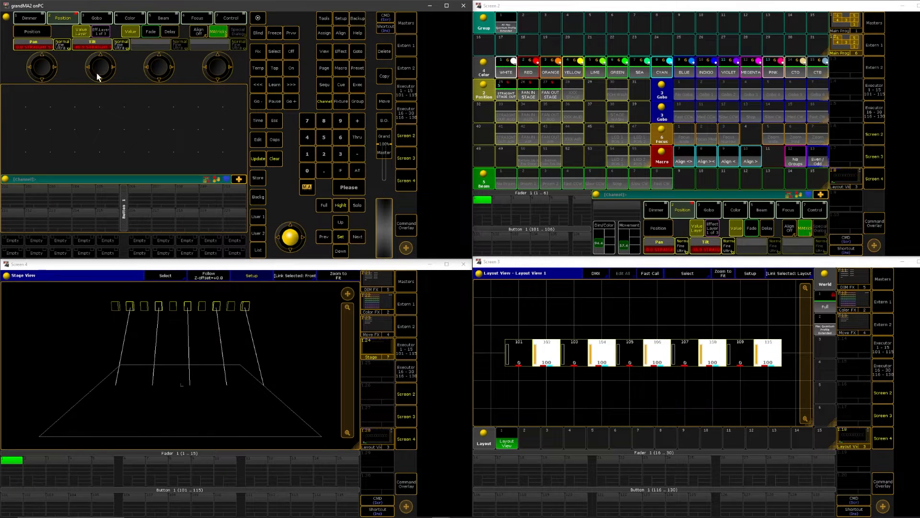
left_click(38, 48)
type("-35")
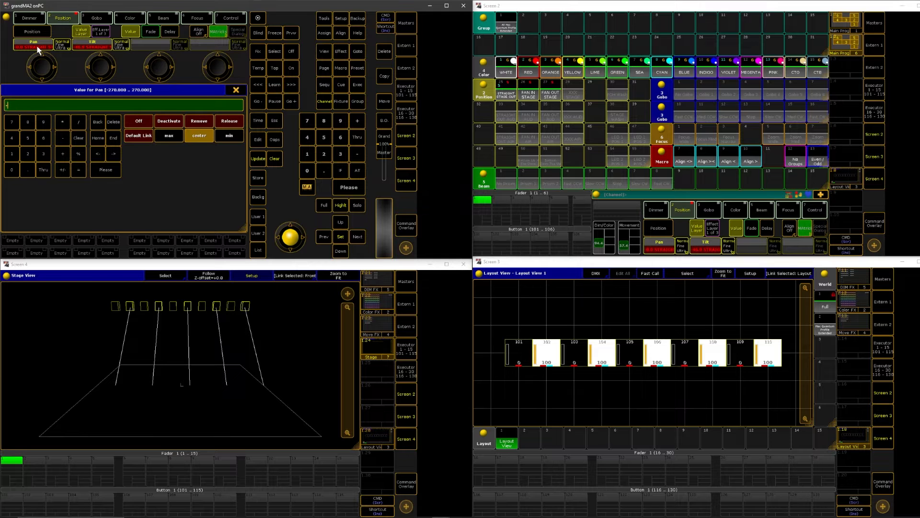
key("Return")
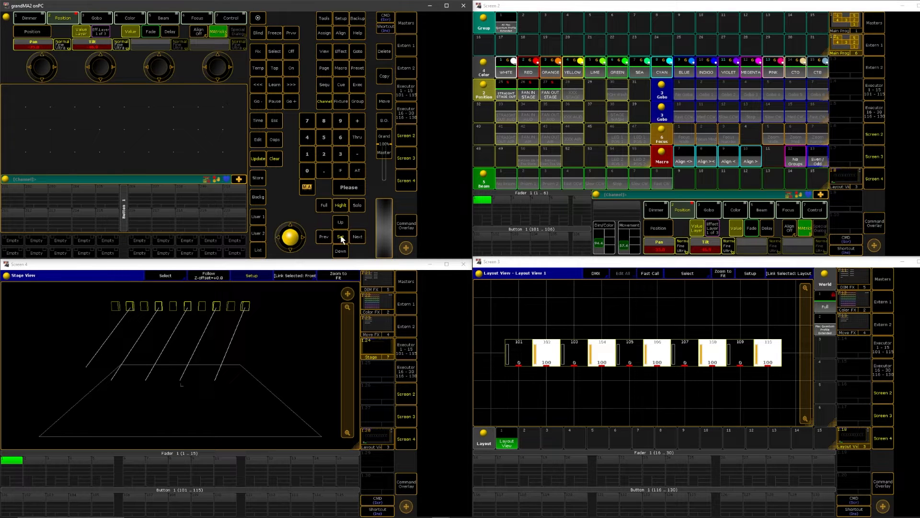
left_click(341, 237)
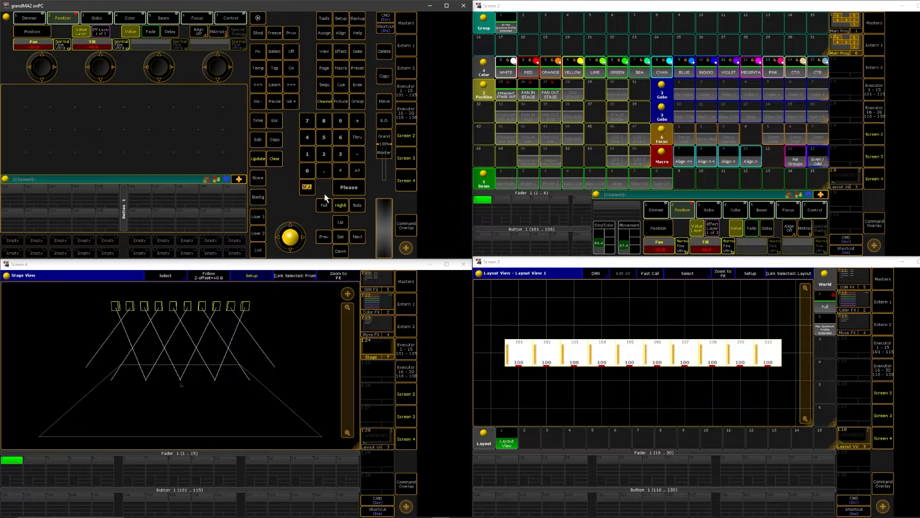
Store the crossed-beam position in the XXX STAGE preset using Merge
left_click(266, 175)
left_click(573, 91)
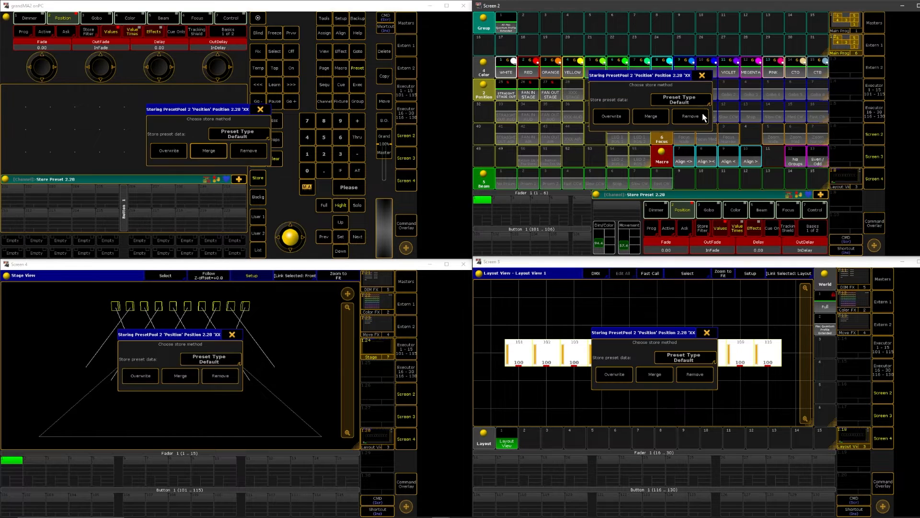
left_click(651, 118)
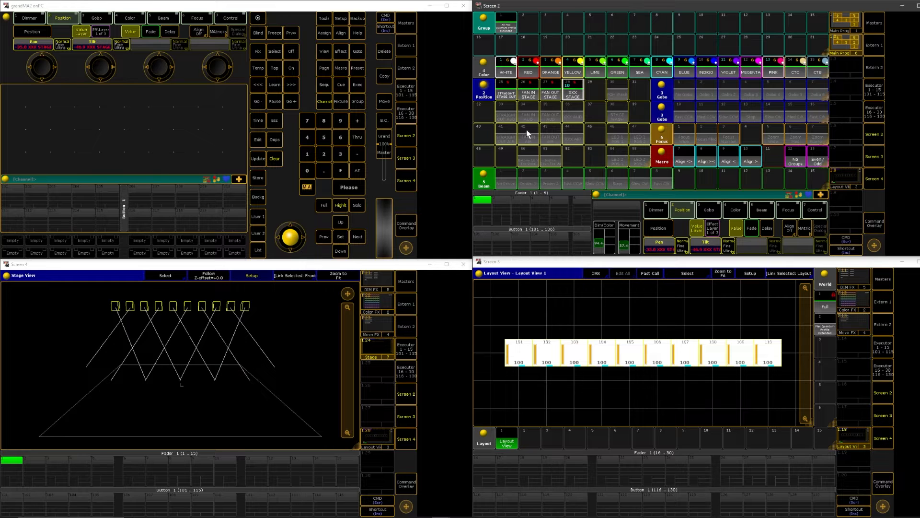
Starting from STRAIGHT STAGE OUT, tilt the beams out to the front edge of the stage and store the position in STRAIGHT OUT AUD
left_click(508, 97)
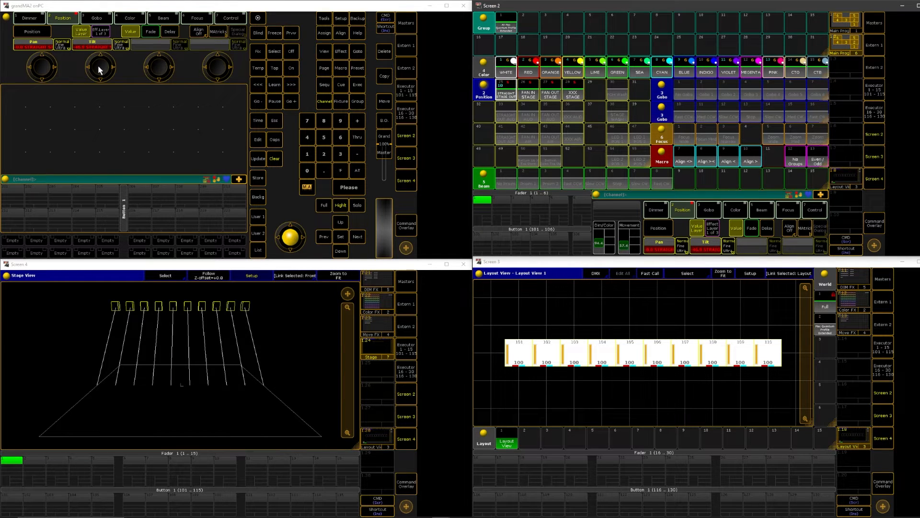
left_click_drag(99, 66, 115, 76)
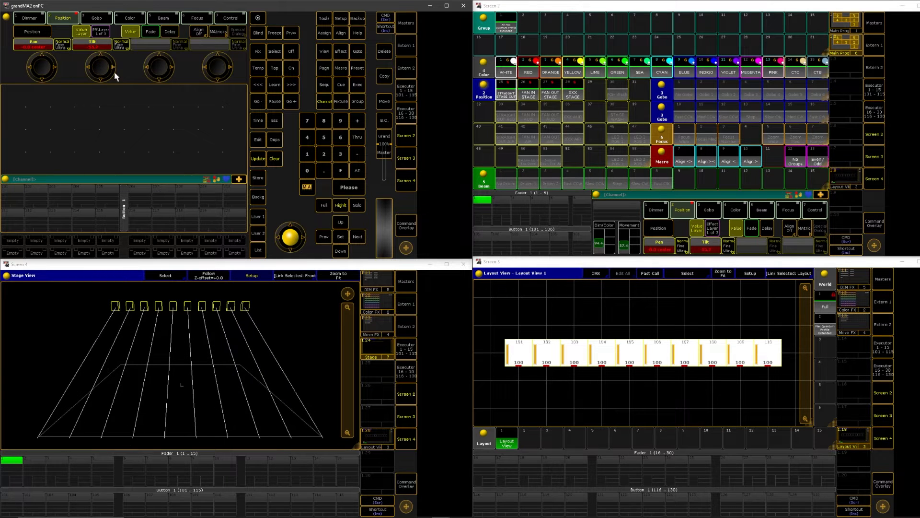
left_click(259, 183)
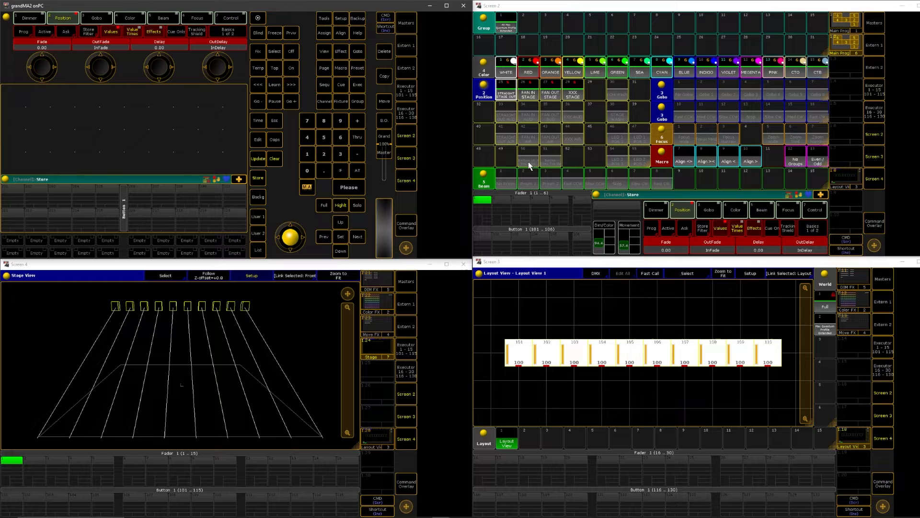
left_click(501, 118)
left_click(229, 154)
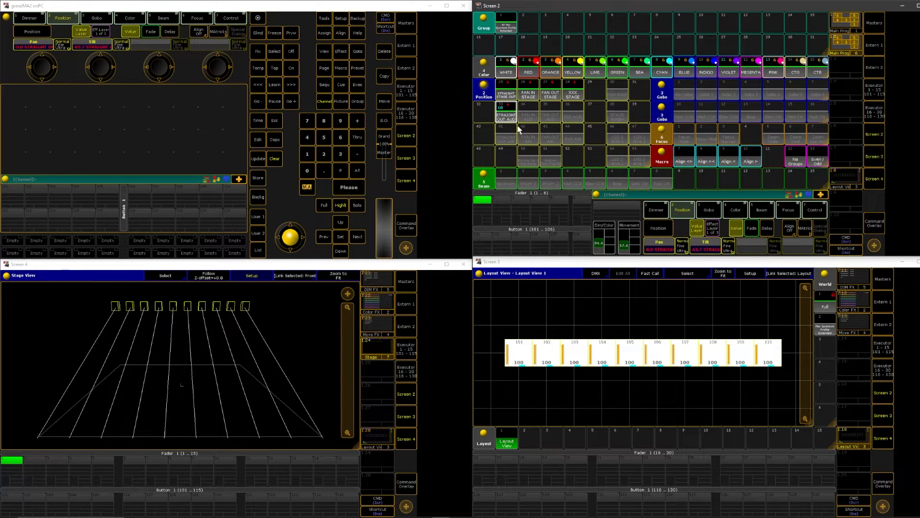
Starting from FAN IN STAGE, tilt the beams toward the audience and adjust the pan fan with Align >< until they meet at the front center
left_click(532, 95)
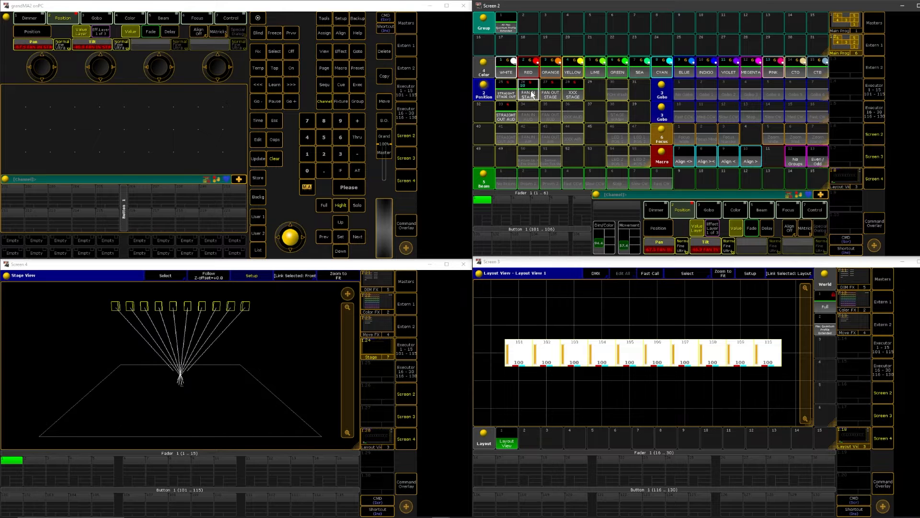
left_click_drag(100, 65, 47, 70)
left_click(712, 162)
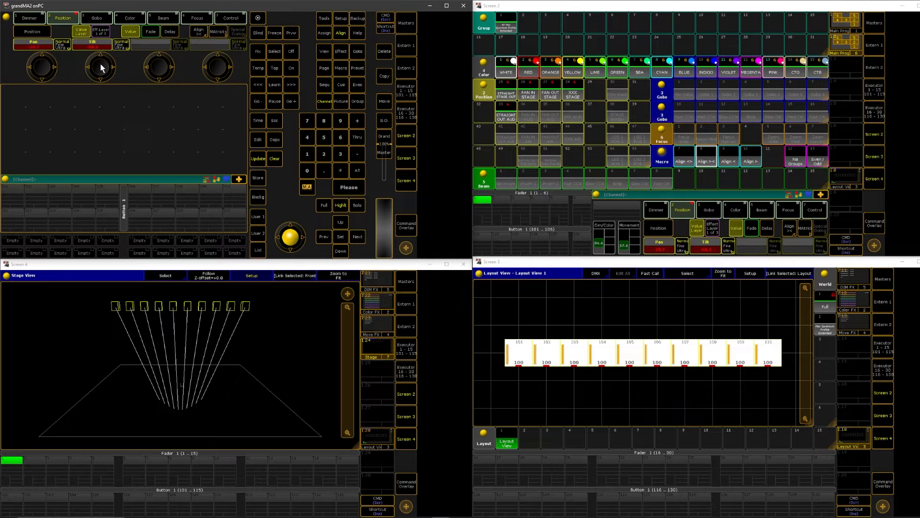
left_click_drag(102, 68, 101, 67)
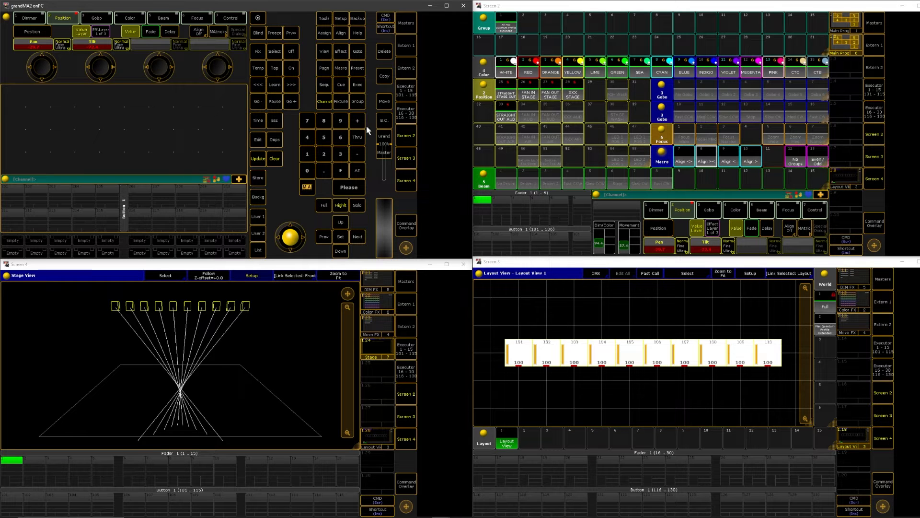
left_click(710, 163)
left_click_drag(41, 67, 40, 67)
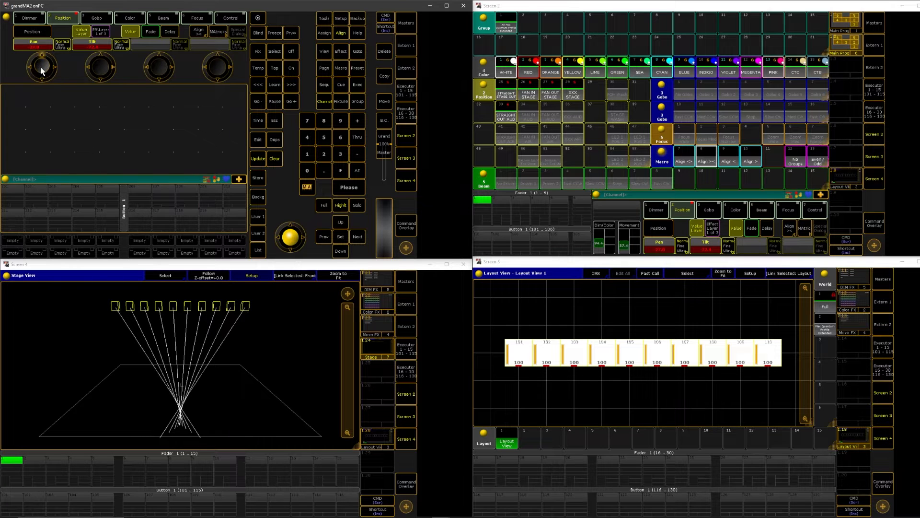
left_click_drag(41, 69, 41, 68)
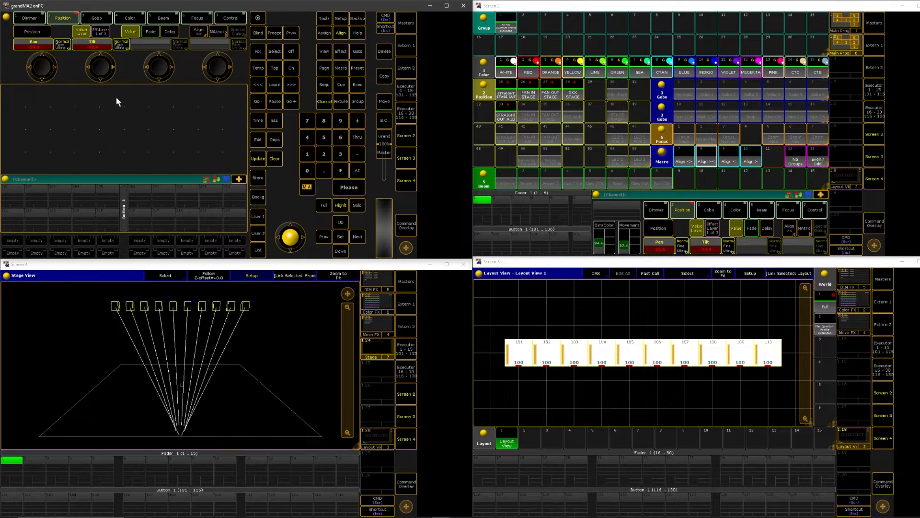
Store the converging audience position in the FAN IN AUD preset using Merge, and check it against STRAIGHT OUT AUD by recalling both
left_click(259, 180)
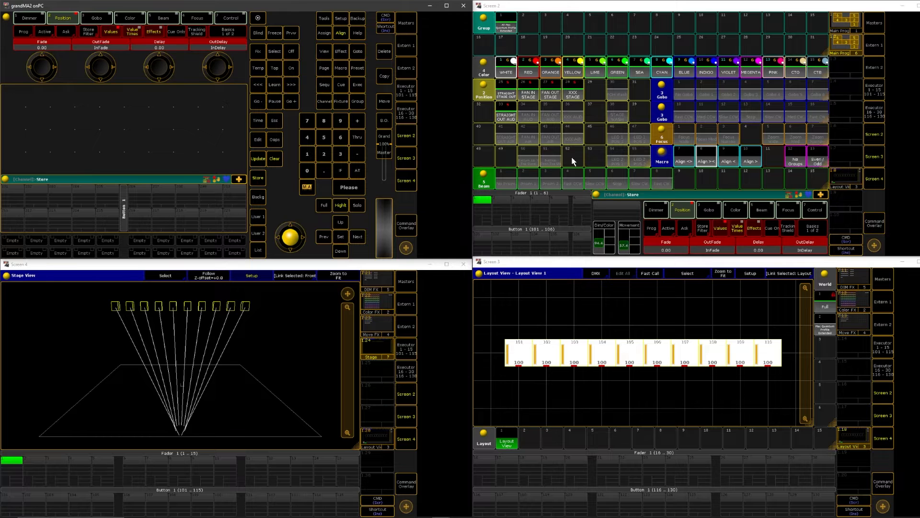
left_click(526, 116)
left_click(651, 121)
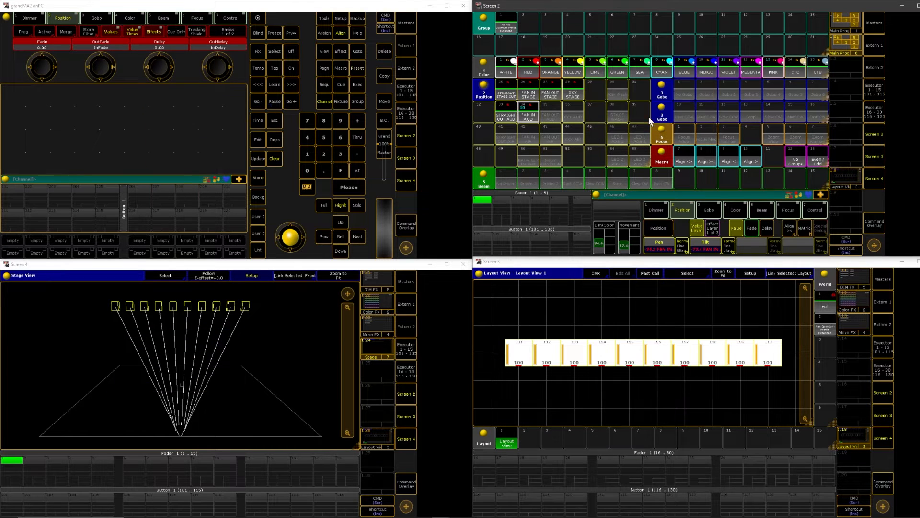
left_click(503, 116)
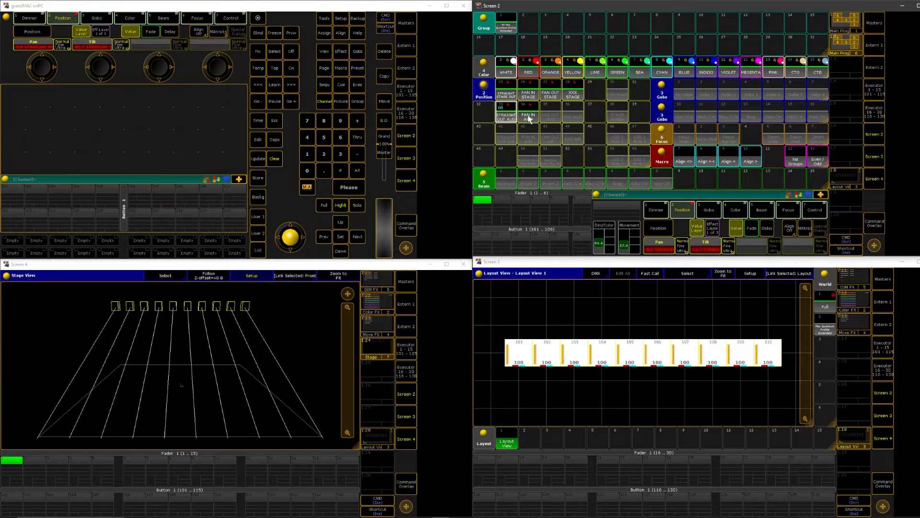
left_click(529, 117)
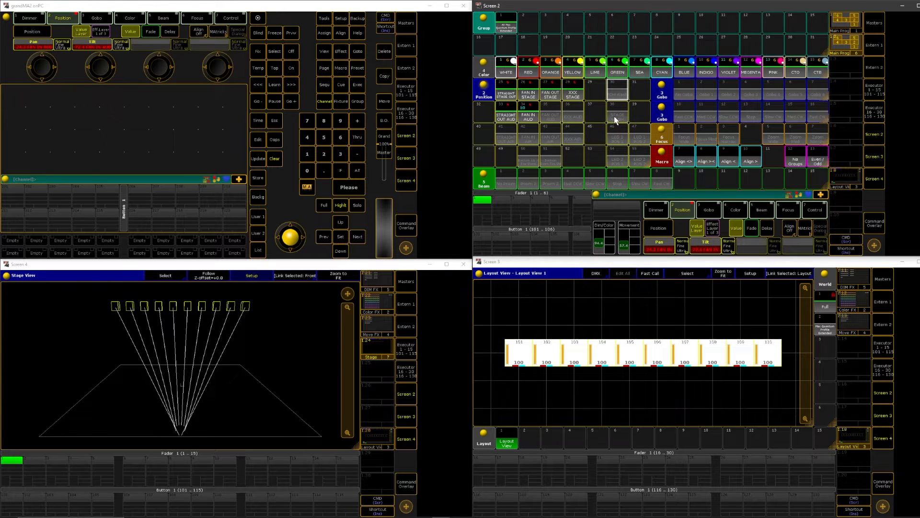
Examine the two main programming views and the DIM FX, Color FX and Move FX effect pools
left_click(841, 24)
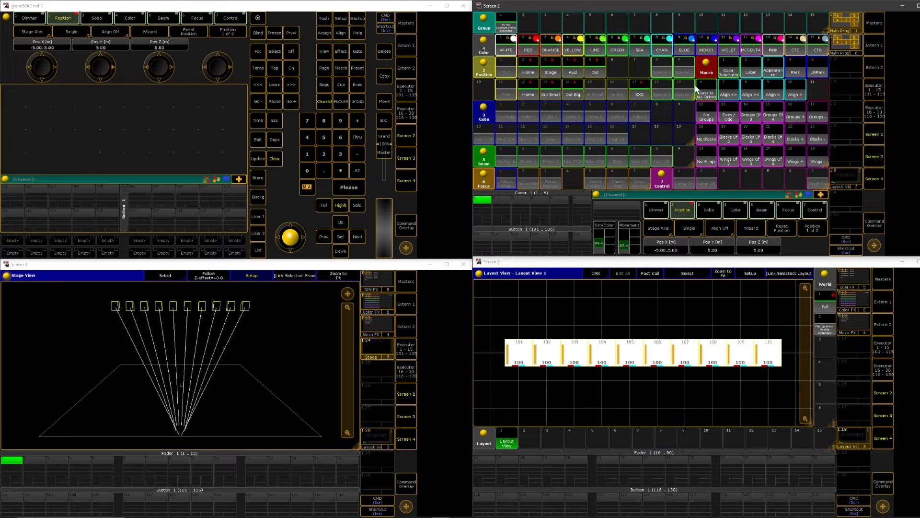
left_click(852, 31)
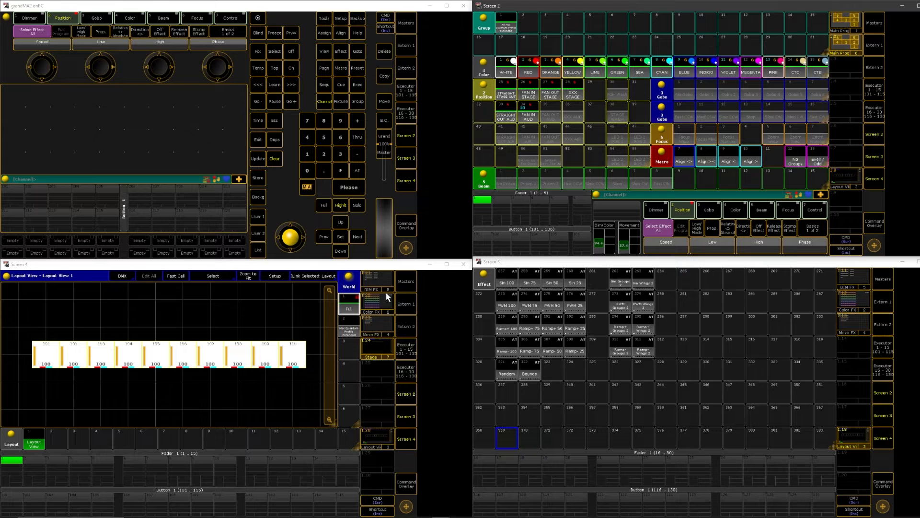
left_click(851, 41)
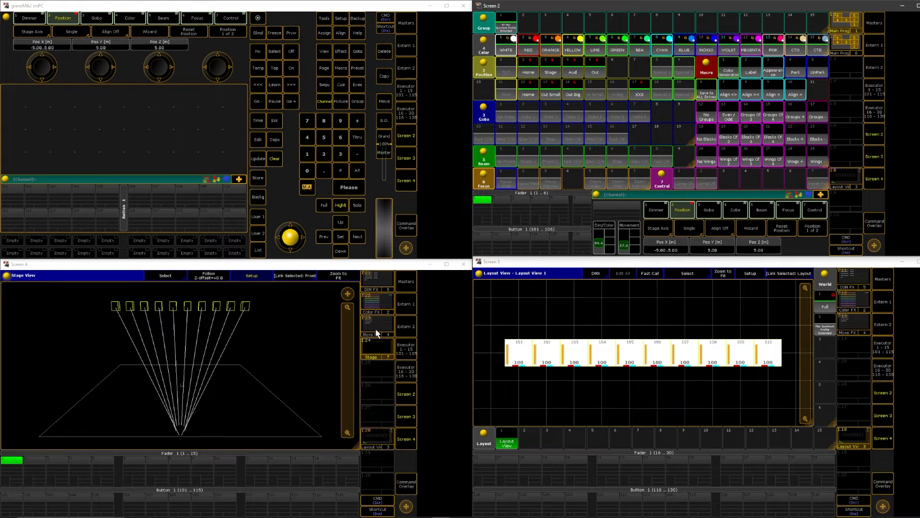
left_click(375, 282)
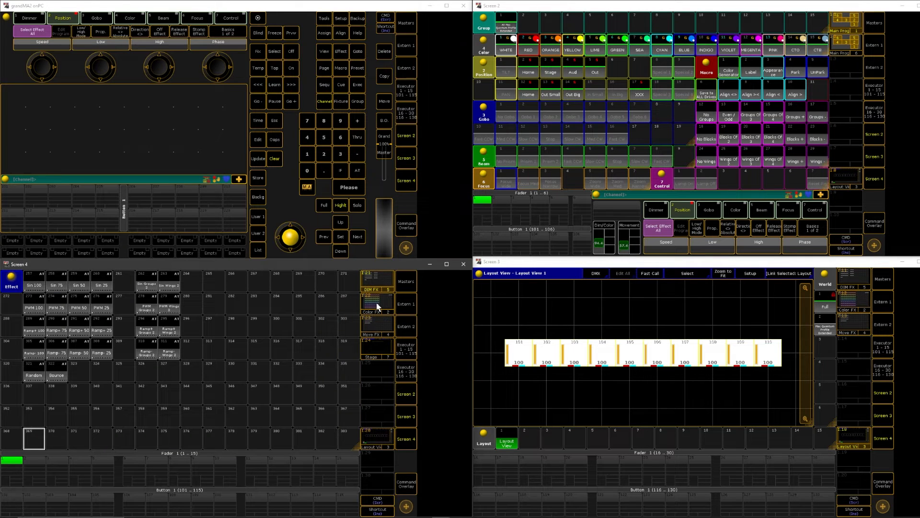
left_click(376, 307)
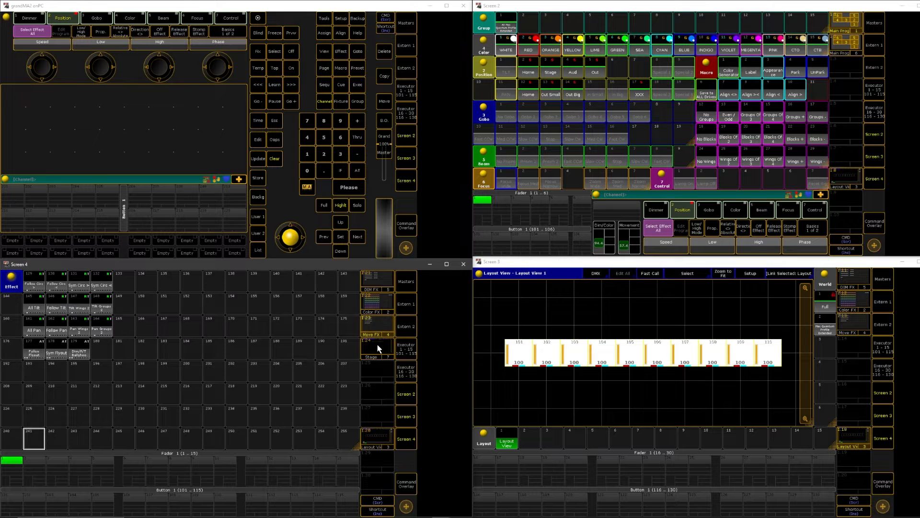
left_click(379, 308)
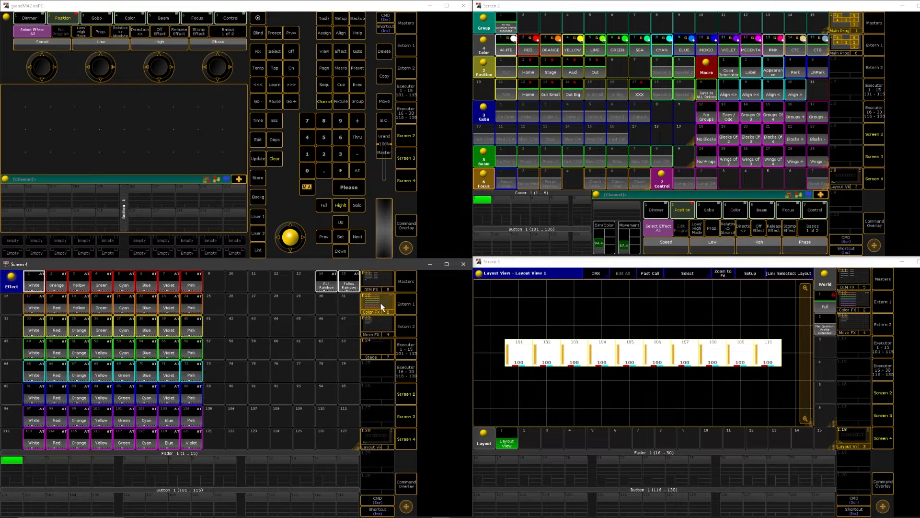
left_click(377, 322)
left_click(378, 302)
left_click(379, 284)
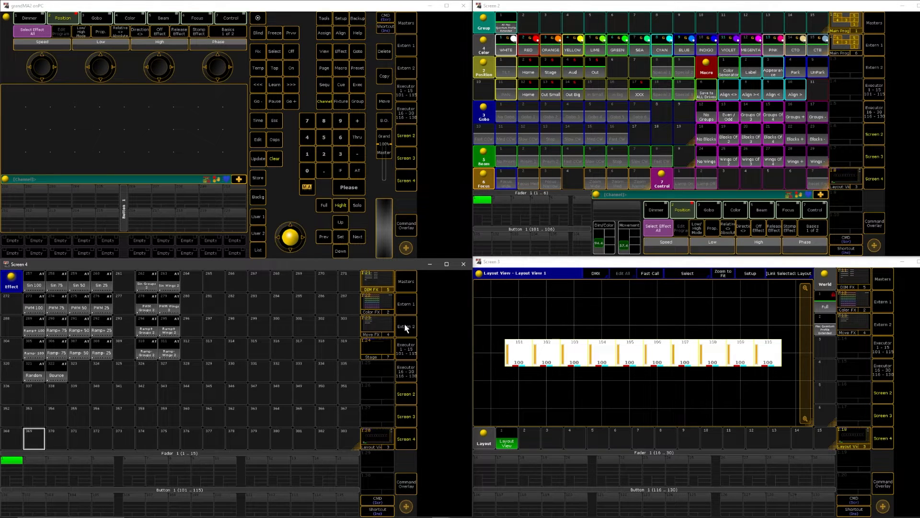
Turn off Highlight, clear the programmer completely, and show the DIM FX effect pool
left_click(341, 206)
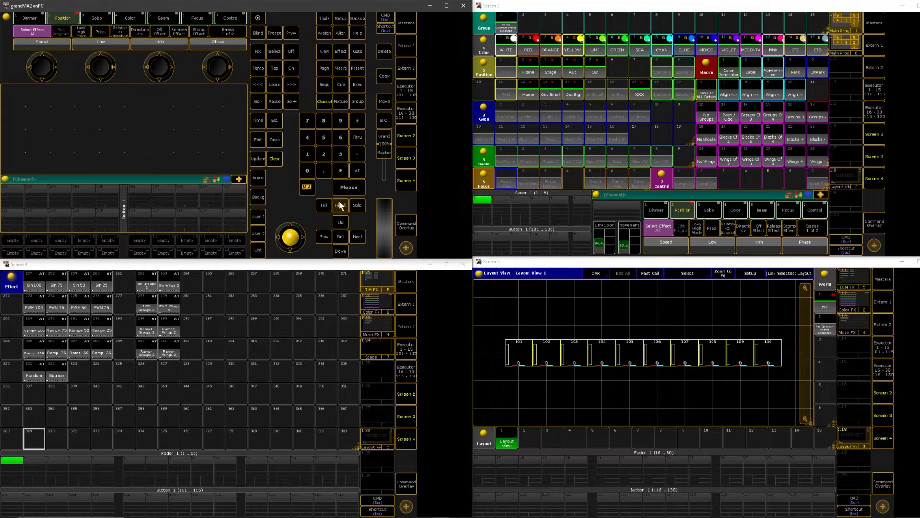
triple_click(277, 160)
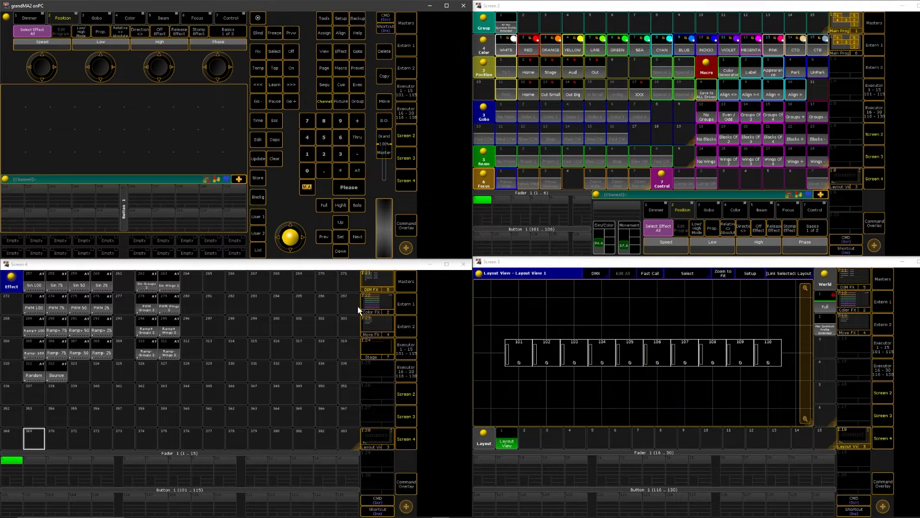
left_click(372, 285)
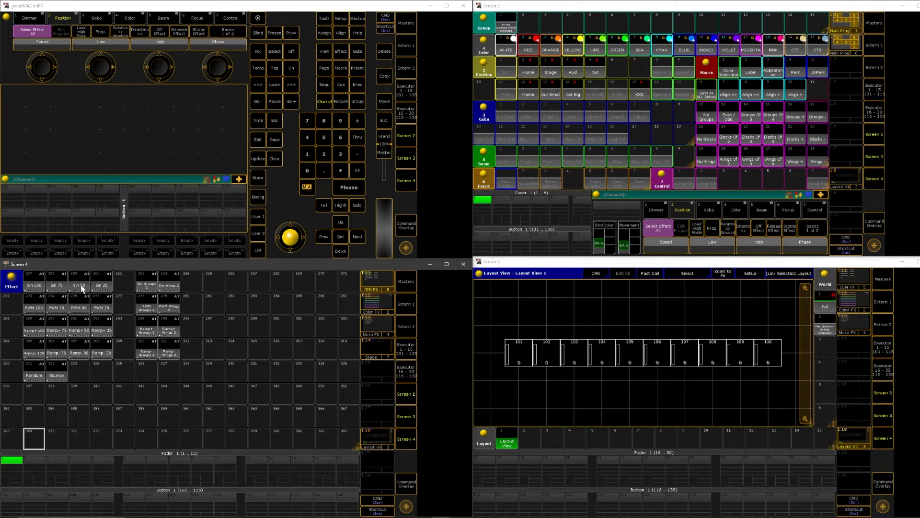
Try the Sin 100 dimmer effect on fixtures 101 to 110 and clear the programmer
left_click_drag(490, 313, 795, 386)
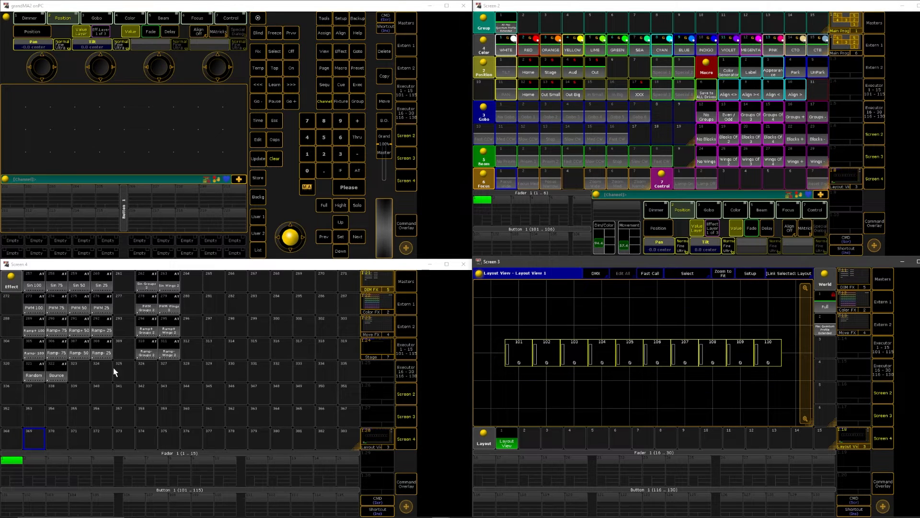
left_click(35, 285)
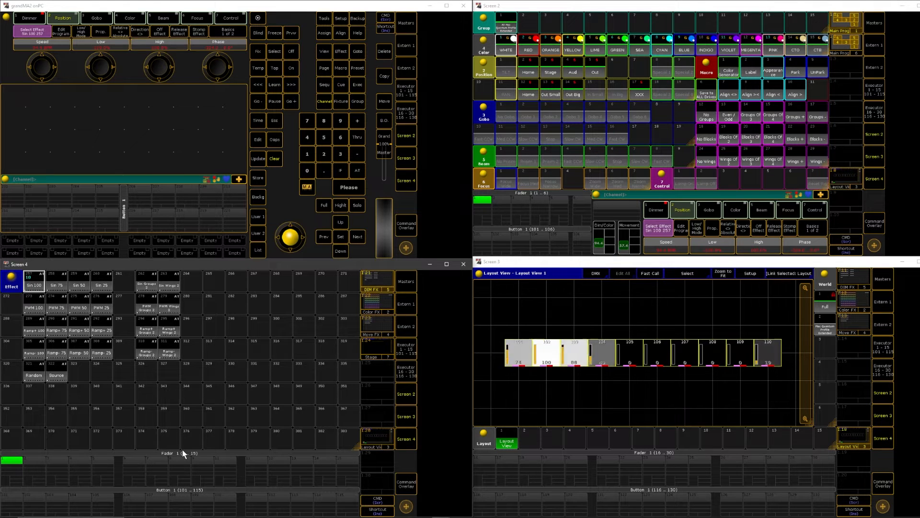
left_click(275, 158)
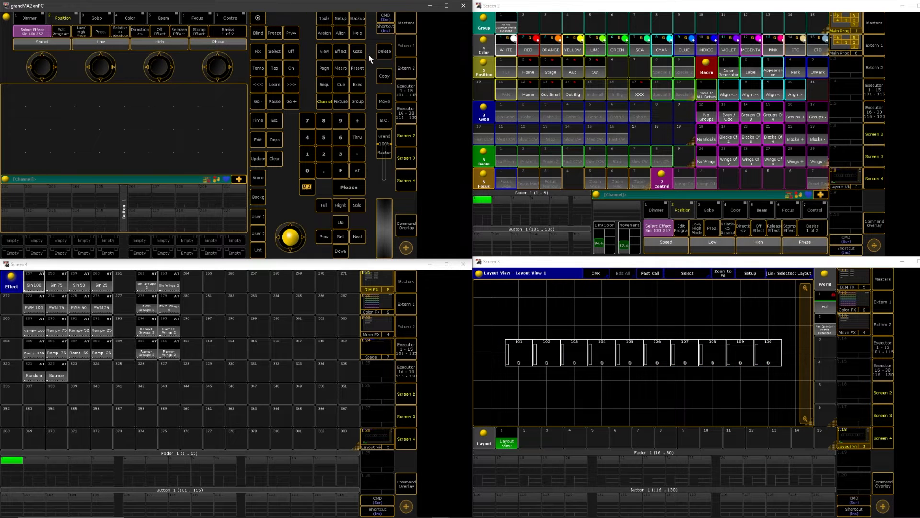
Copy the Sin 100 dimmer effect to empty effect slot 265 and label the copy "This is it"
left_click(383, 76)
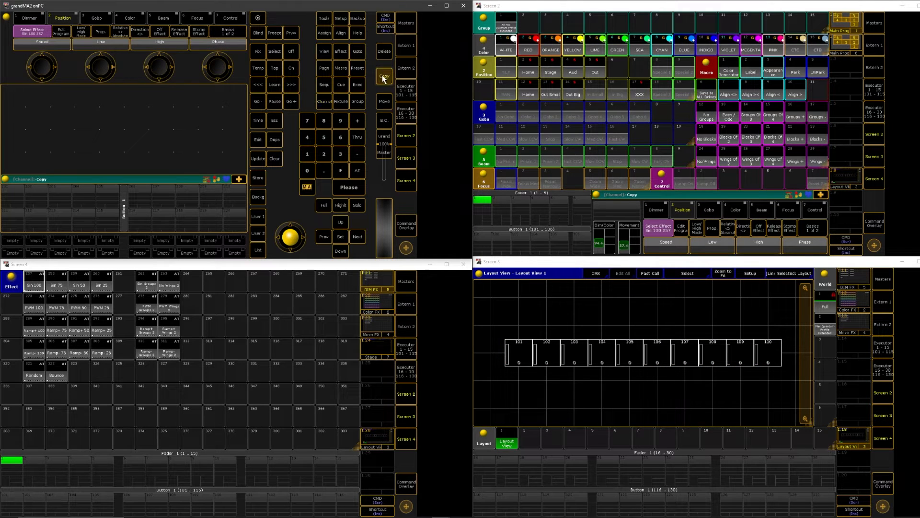
left_click(34, 285)
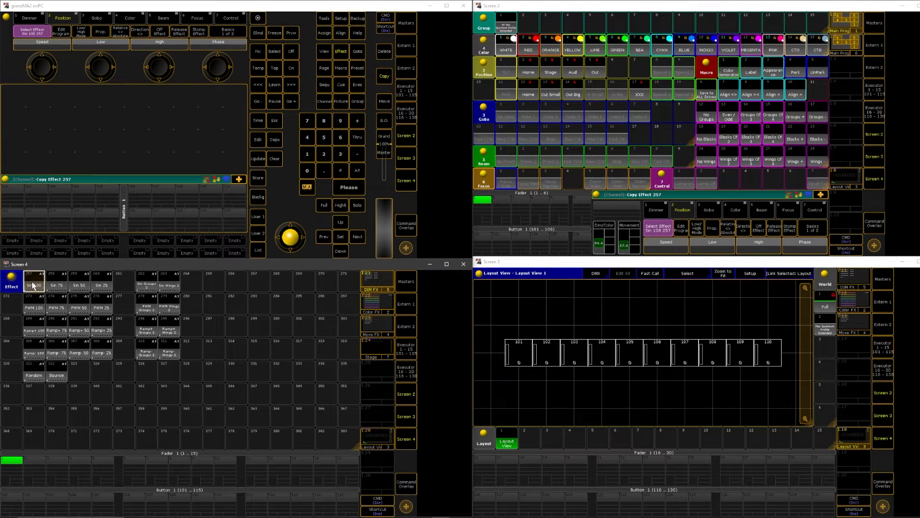
left_click(215, 282)
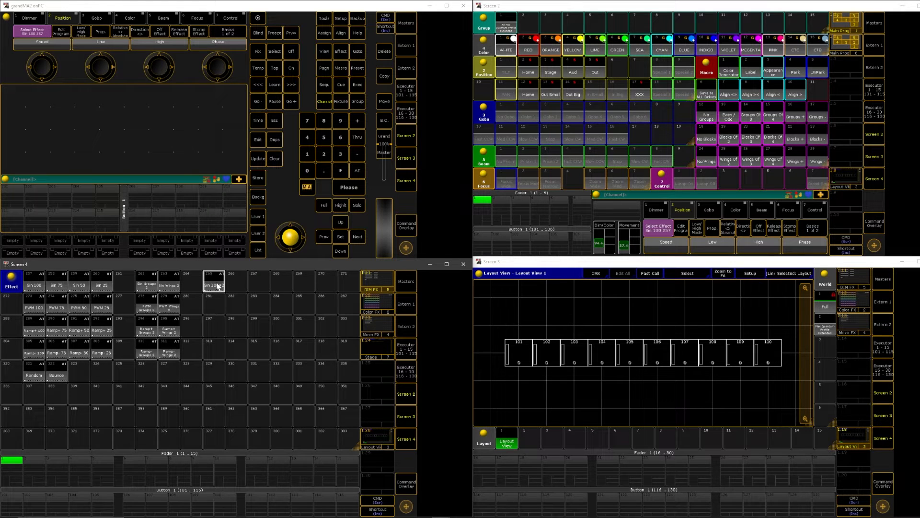
type("This is t")
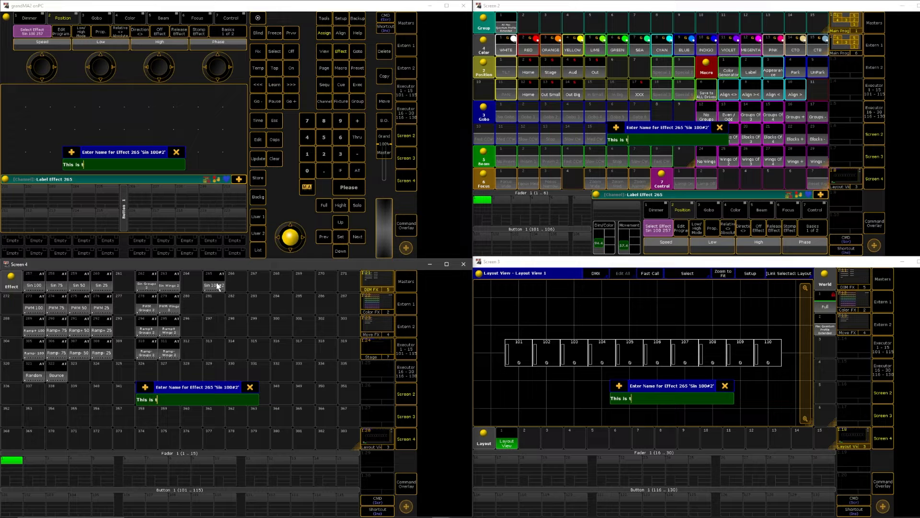
type("it")
key("Return")
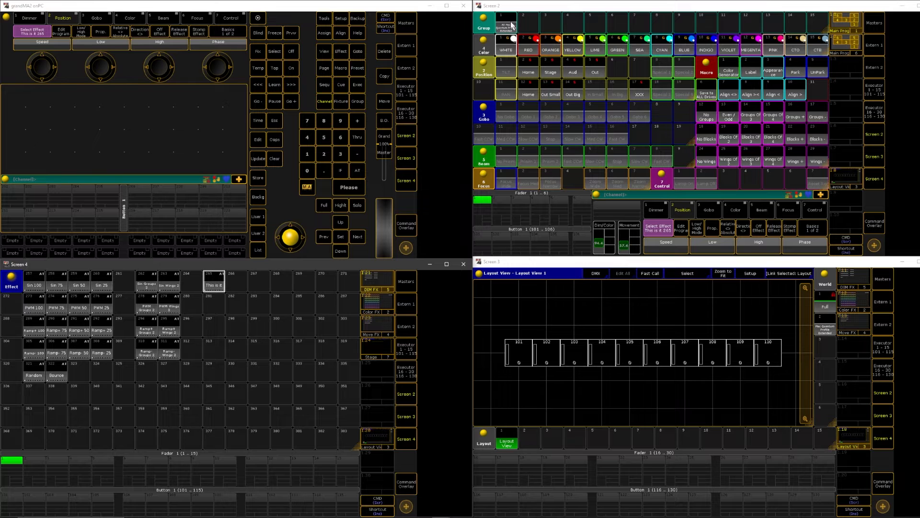
Assign the selected fixtures 101 to 110 to the "This is it" effect in the effect editor and close it
left_click(218, 286)
left_click(219, 287)
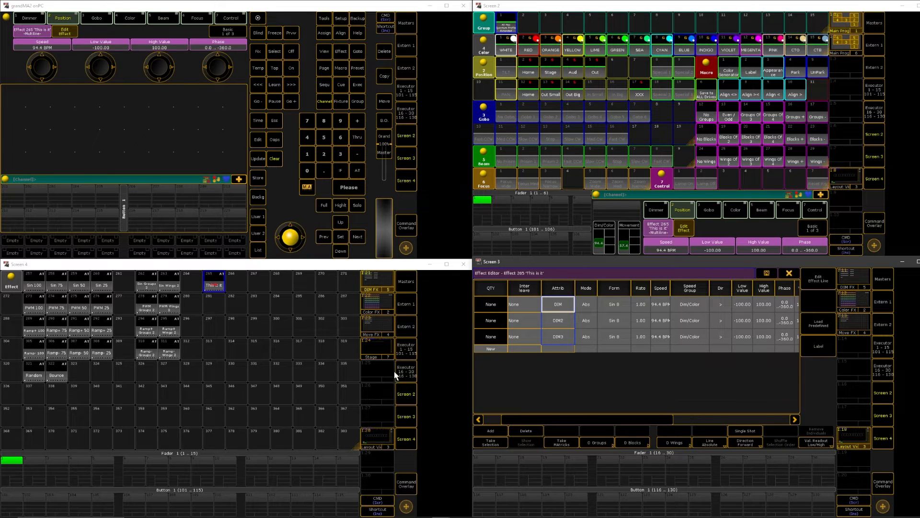
left_click(487, 442)
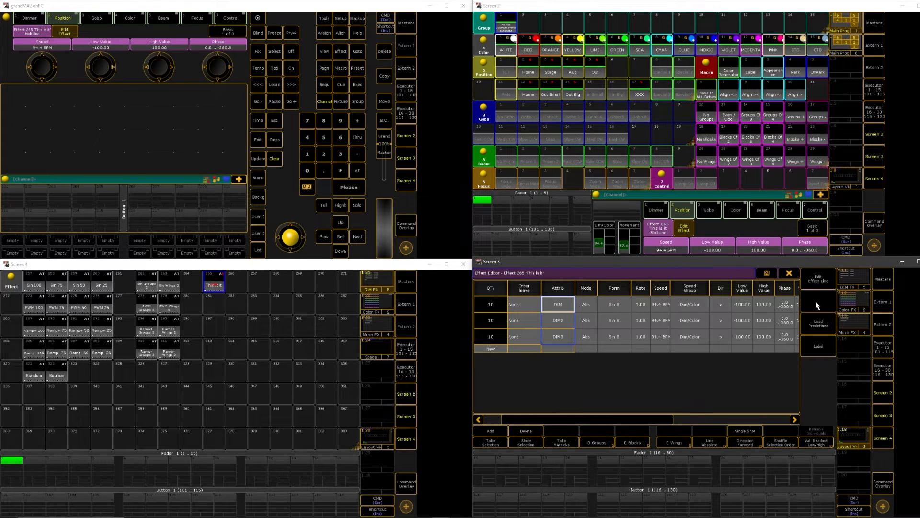
left_click(790, 273)
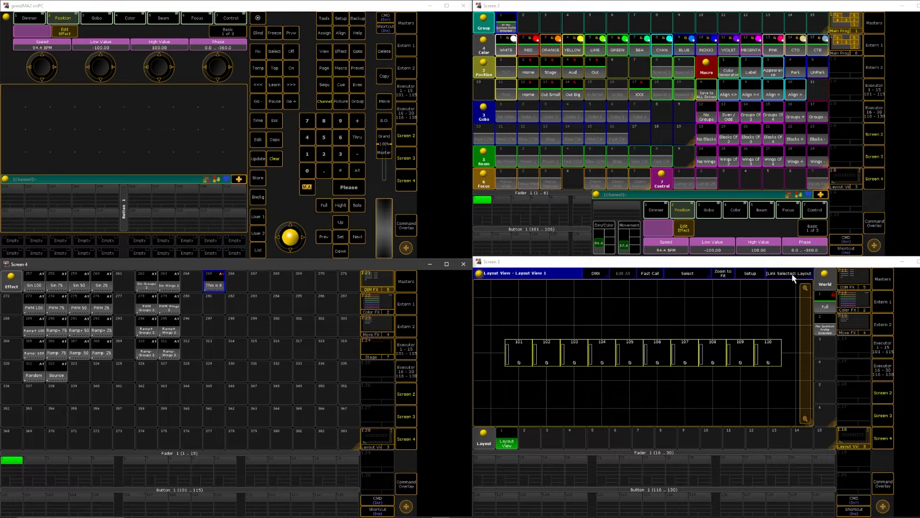
Run the "This is it" effect, store it as a cue on the first fader executor, and clear the programmer
left_click(214, 288)
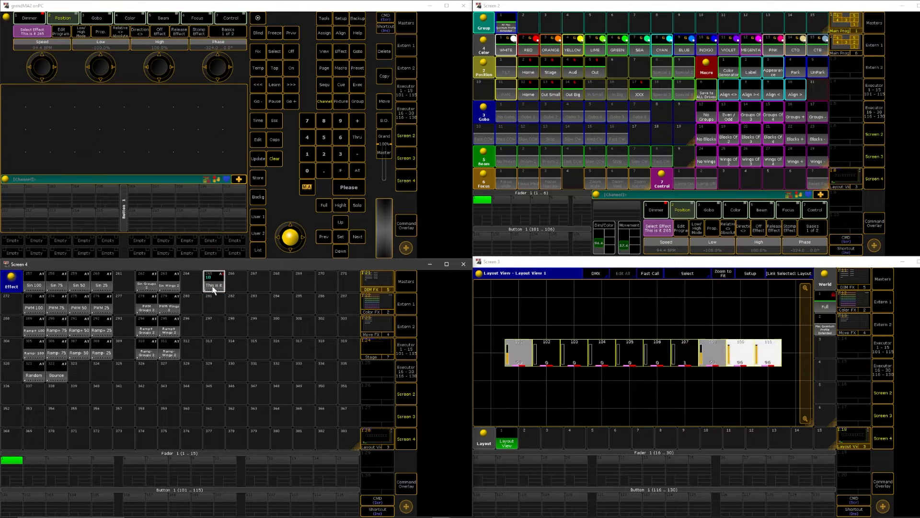
left_click(258, 178)
left_click(11, 463)
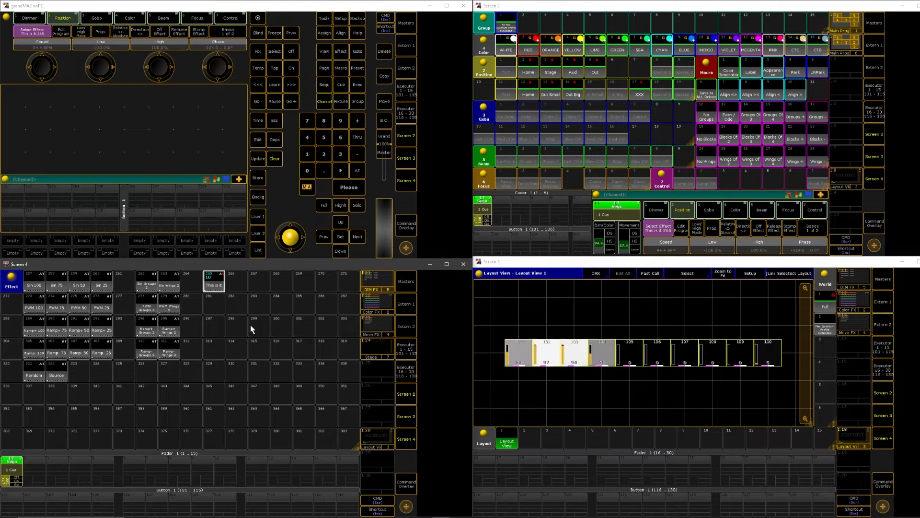
left_click(274, 159)
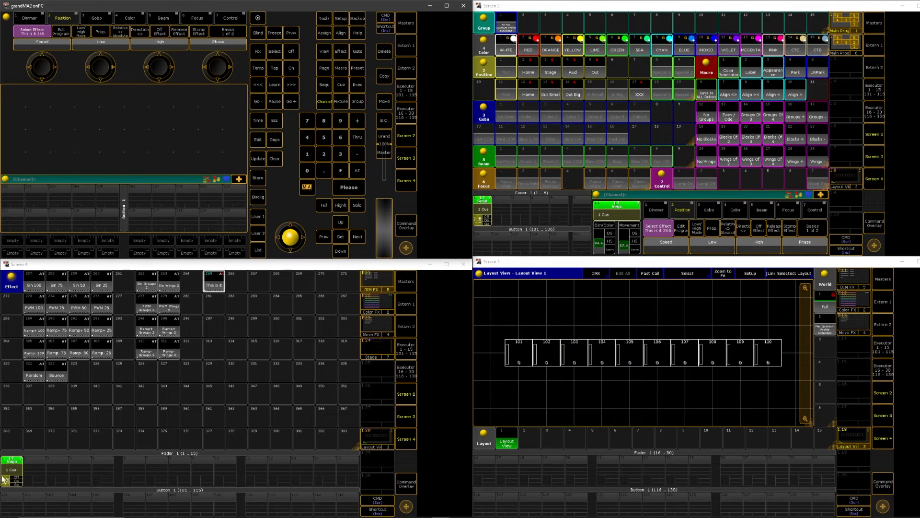
Play back the stored effect cue from the first executor with its fader up
left_click_drag(3, 479, 7, 477)
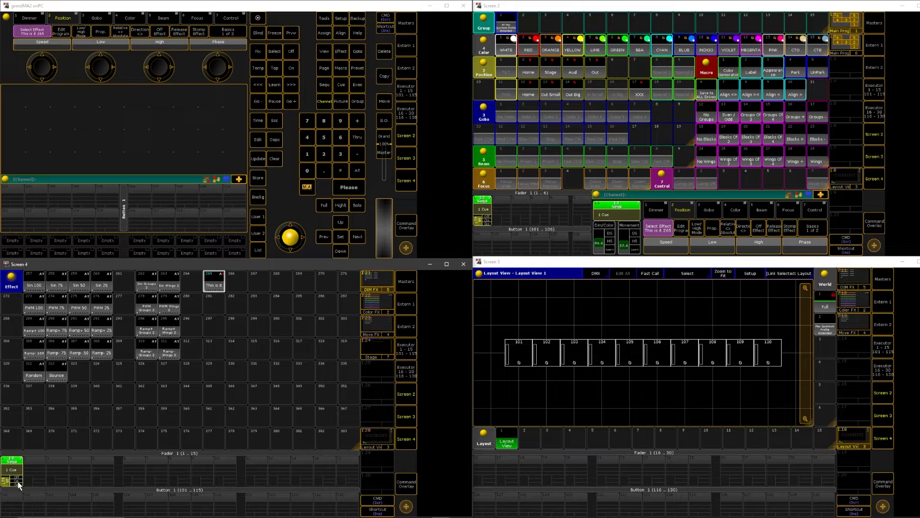
left_click(17, 481)
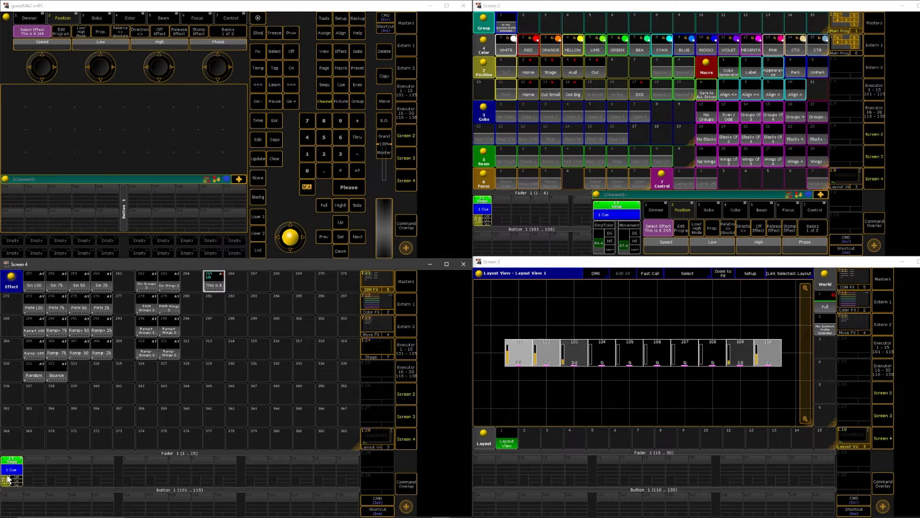
mouse_move(7, 476)
left_mouse_down()
mouse_move(9, 486)
mouse_move(8, 475)
left_mouse_up()
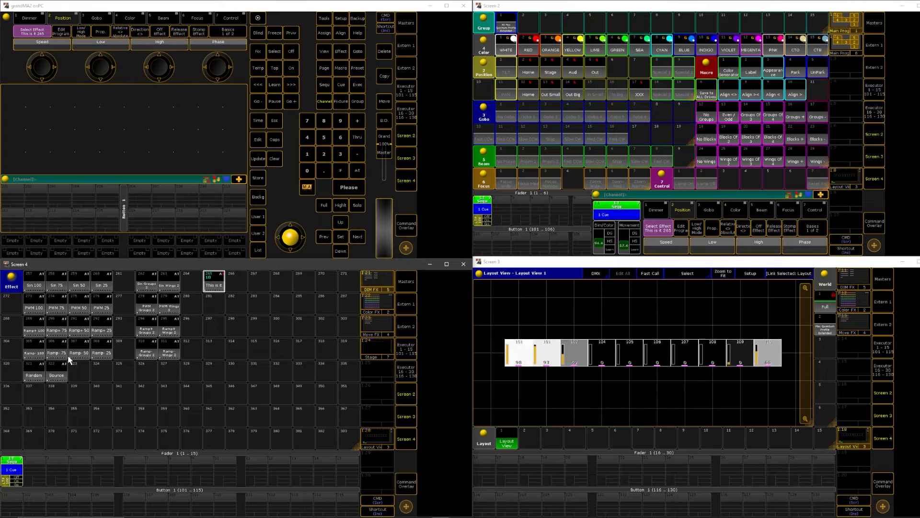
Look through the Color FX and Move FX effect pools and return to the DIM FX pool
left_click(380, 307)
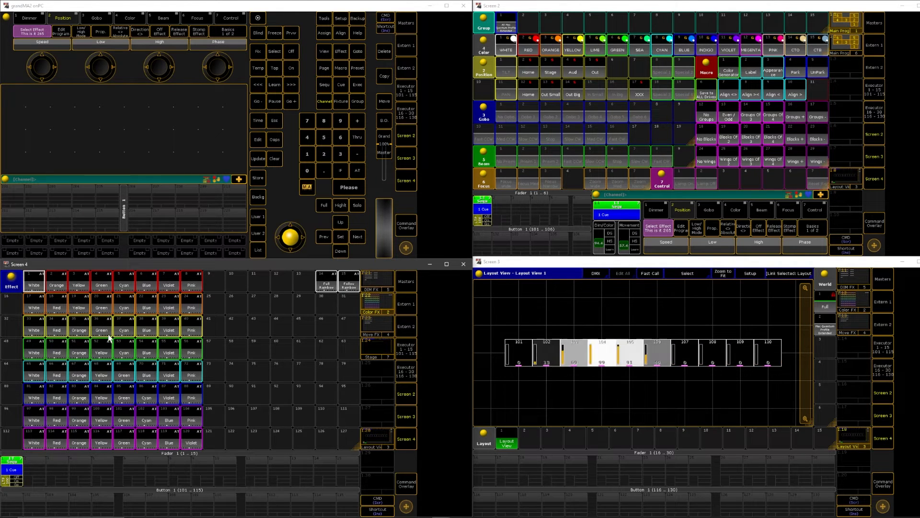
left_click(366, 326)
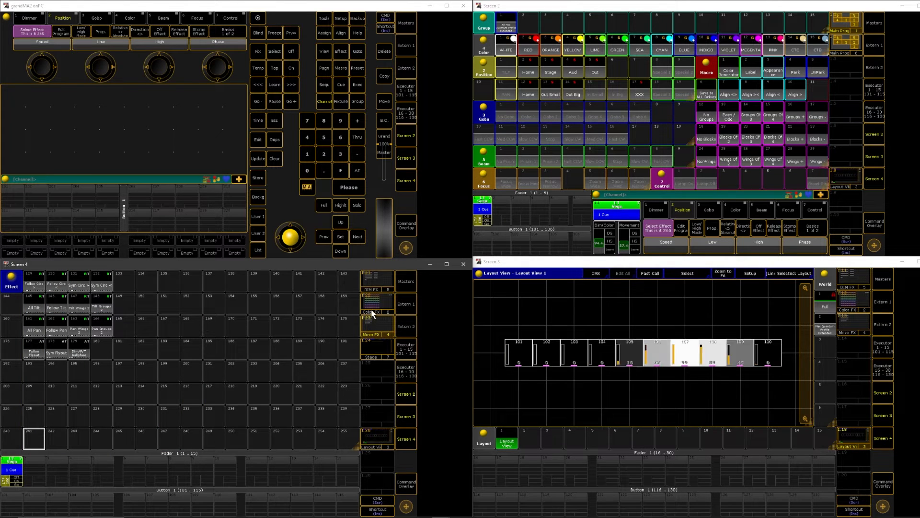
left_click(376, 278)
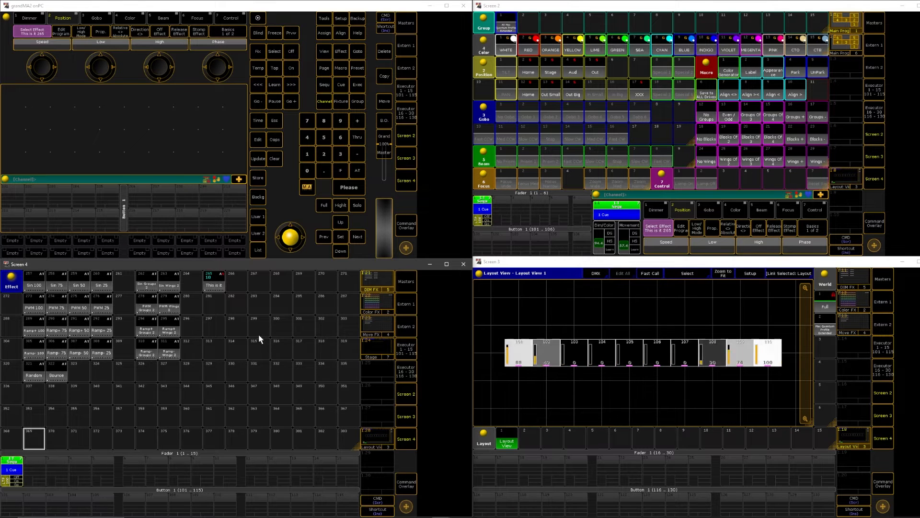
Lower the first executor's fader, switch its running effect cue off, and clear the programmer
left_click(259, 179)
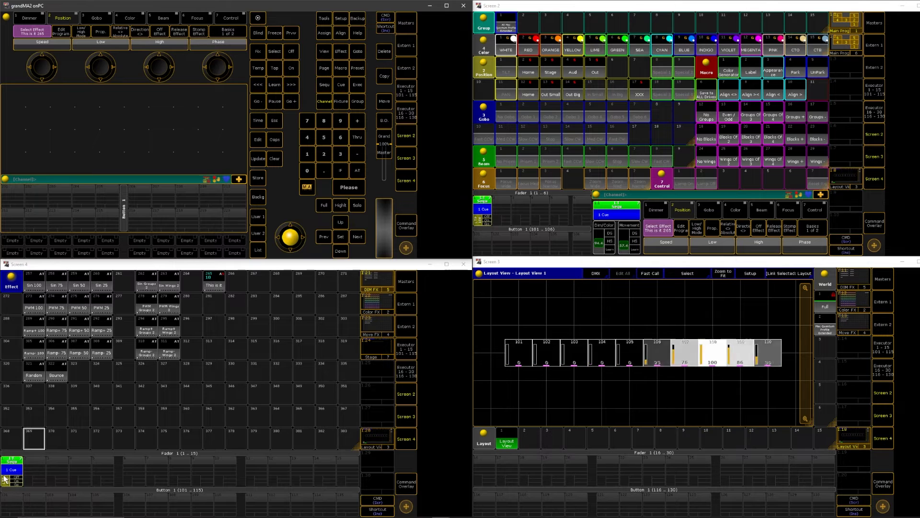
left_click_drag(4, 478, 4, 507)
left_click(291, 51)
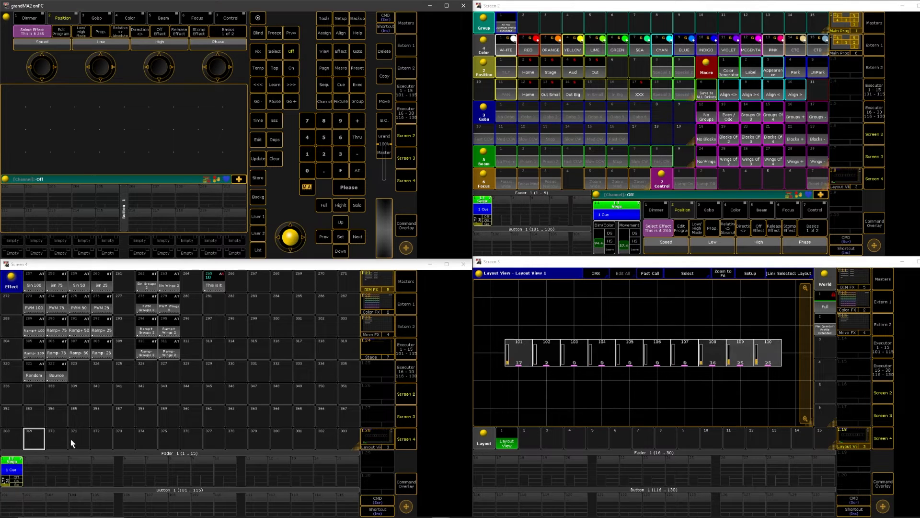
left_click(13, 469)
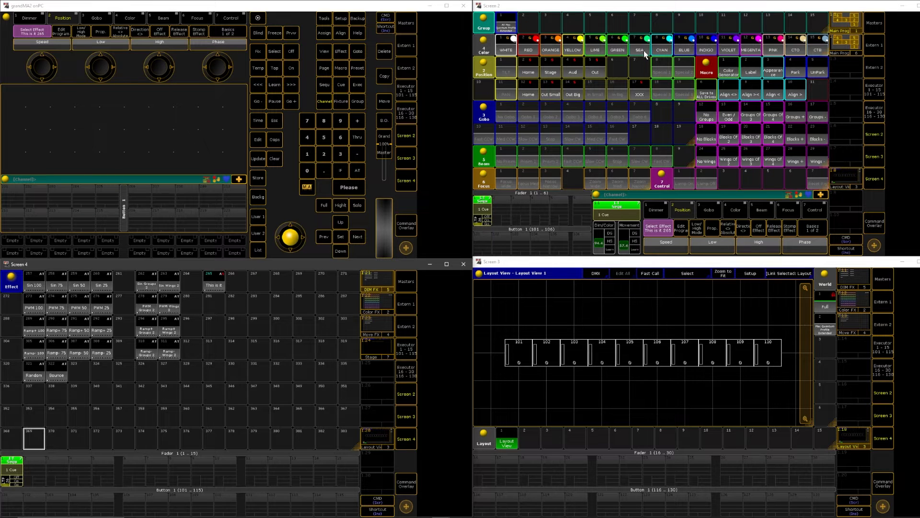
left_click(279, 161)
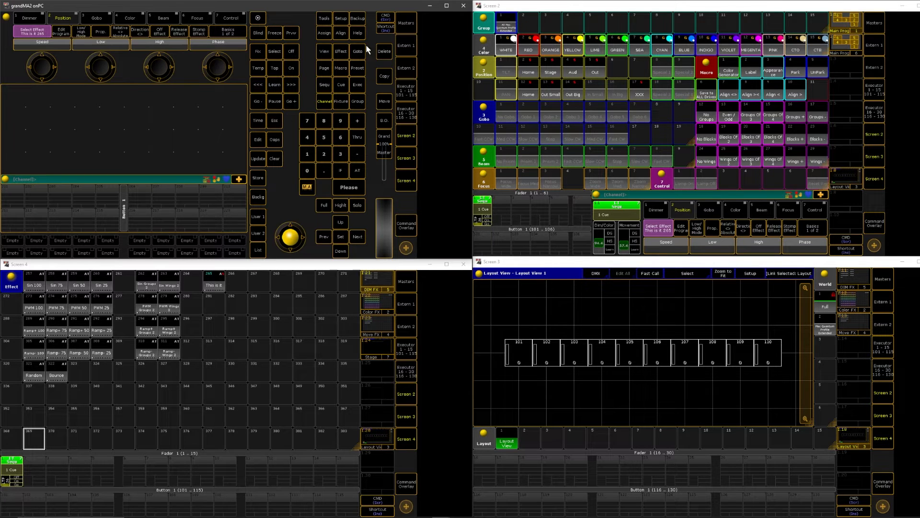
Add a new fixture layer named "Opps" in the Patch & Fixture Schedule
left_click(341, 18)
left_click(46, 114)
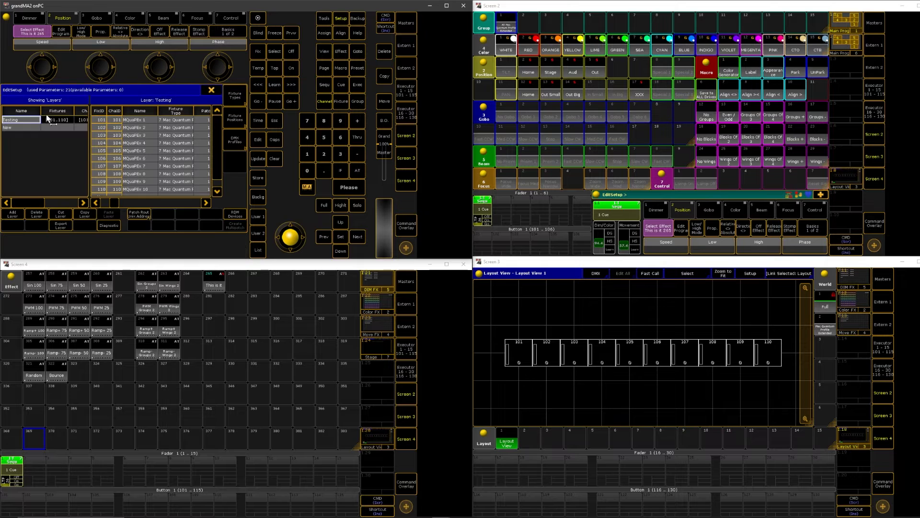
left_click(21, 128)
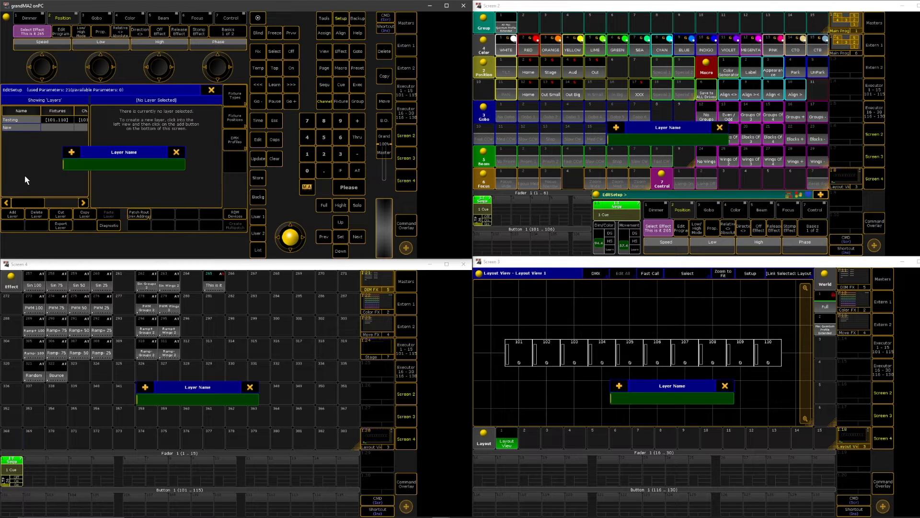
type("Test")
key("Return")
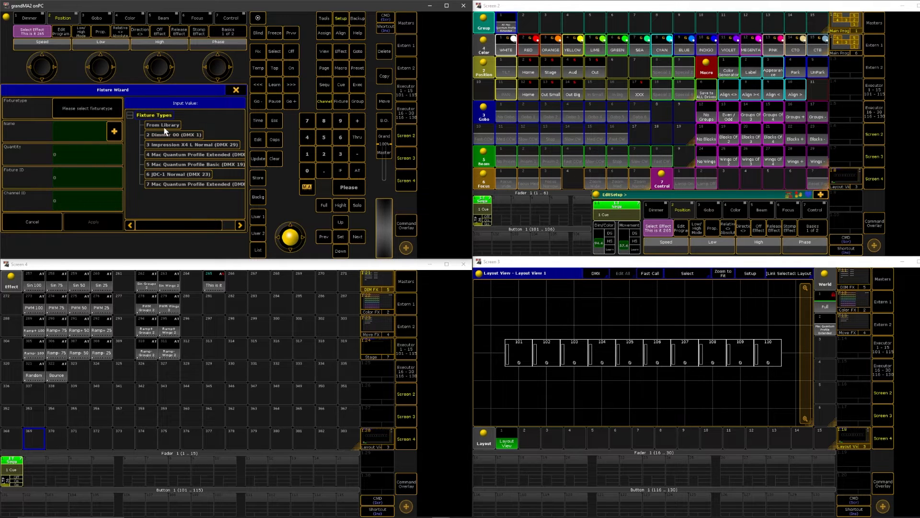
Patch 6 Impression X4 L Normal fixtures with fixture and channel IDs from 201 at address 1.271, and save the patch changes
left_click(218, 145)
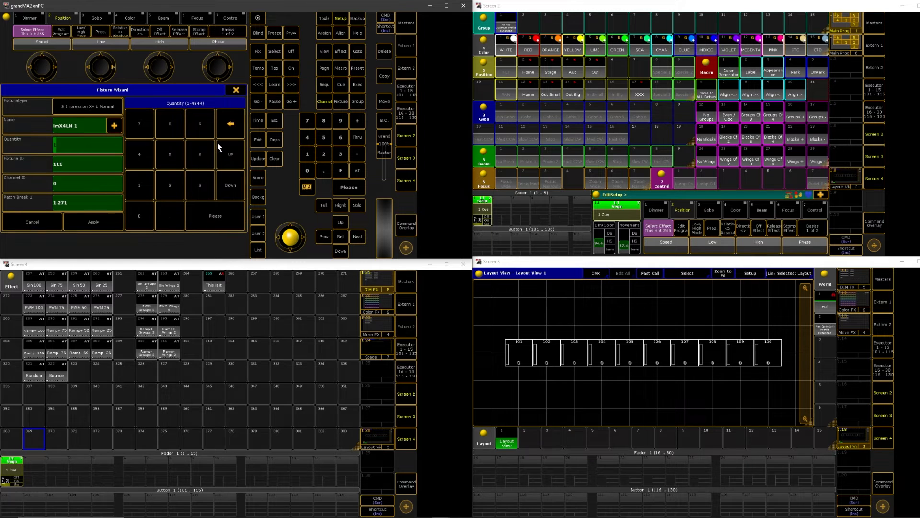
left_click(176, 150)
key("BackSpace")
type("6")
key("Tab")
type("201")
key("Tab")
key("Tab")
left_click(111, 222)
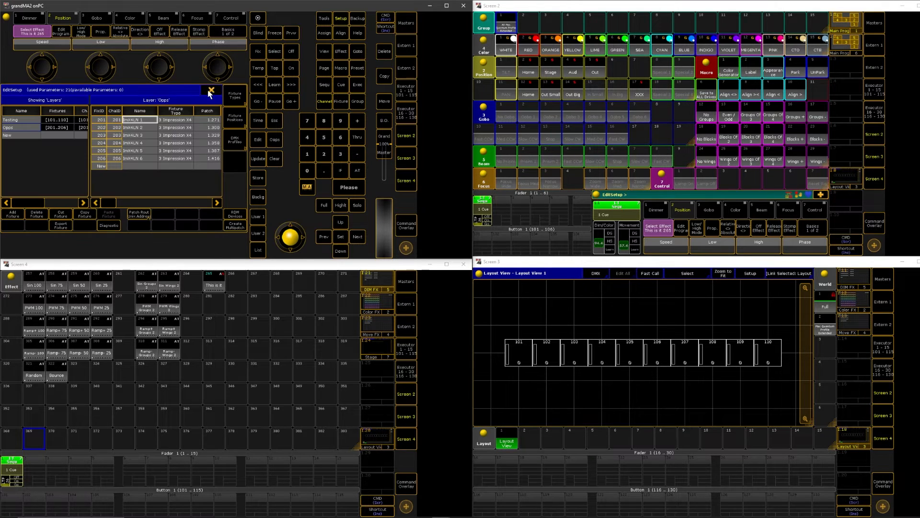
left_click(209, 91)
left_click(90, 173)
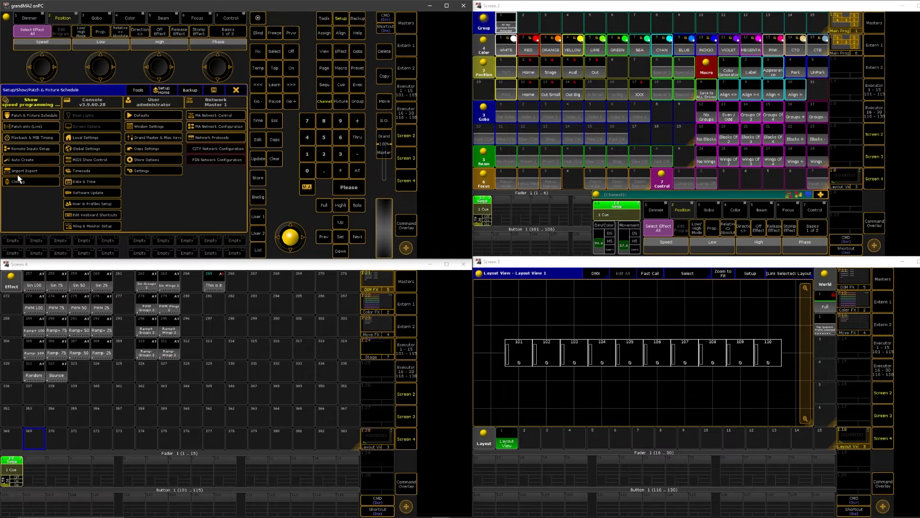
Auto-create a world for the six Impression X4 L Normal fixtures
left_click(23, 160)
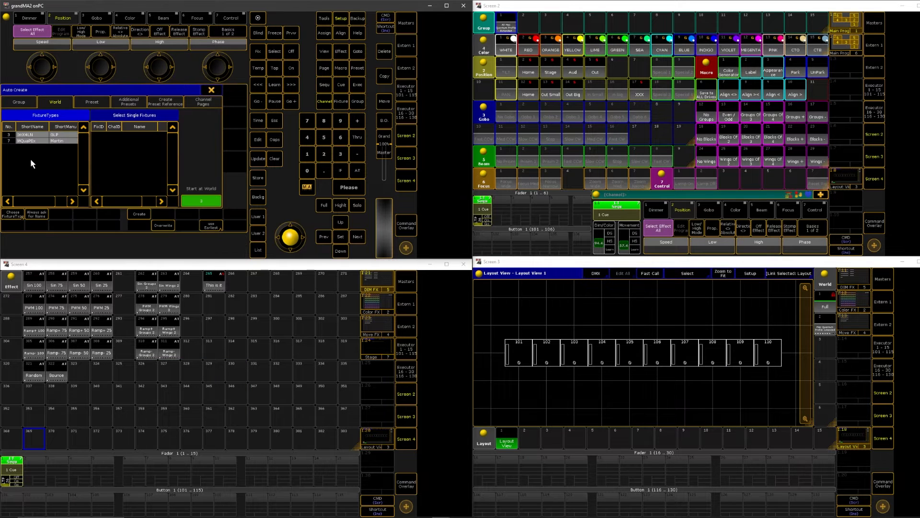
left_click(28, 135)
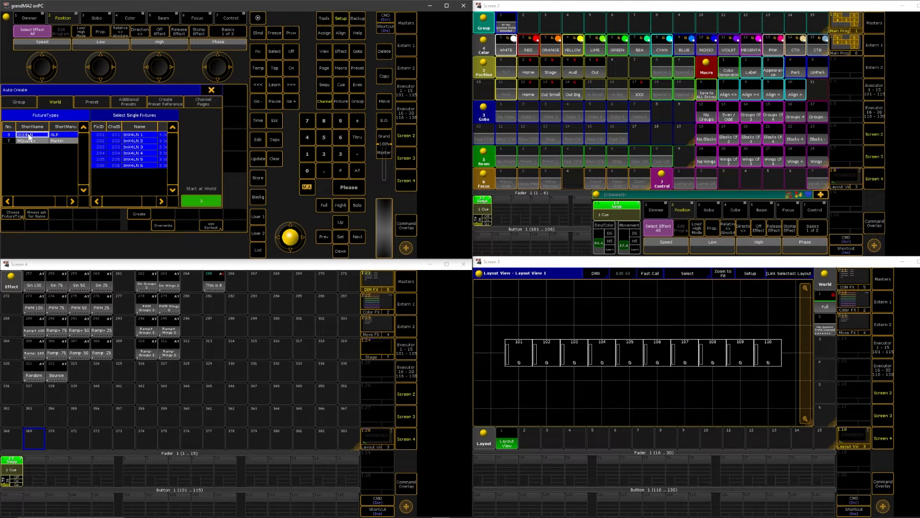
left_click(128, 214)
left_click(96, 166)
Auto-create a group containing all Impression X4 L Normal fixtures, leave the setup, and select the Full world
left_click(89, 101)
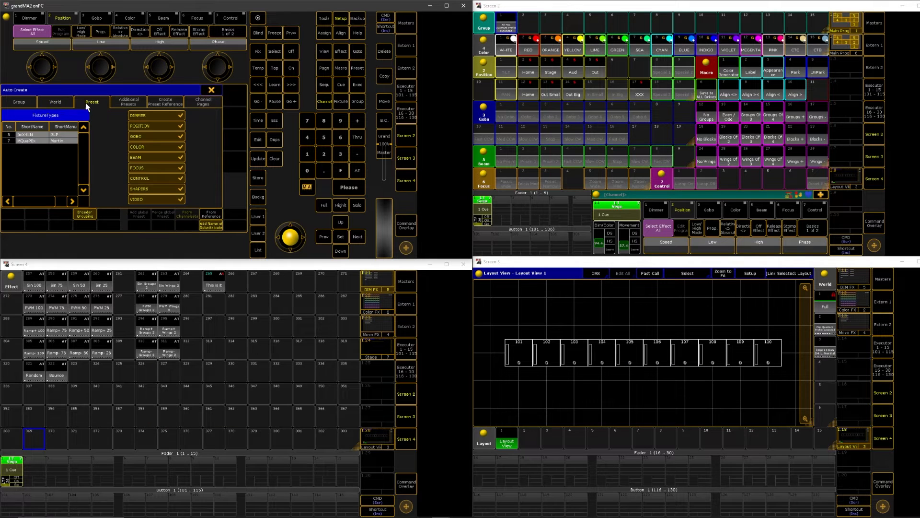
left_click(33, 100)
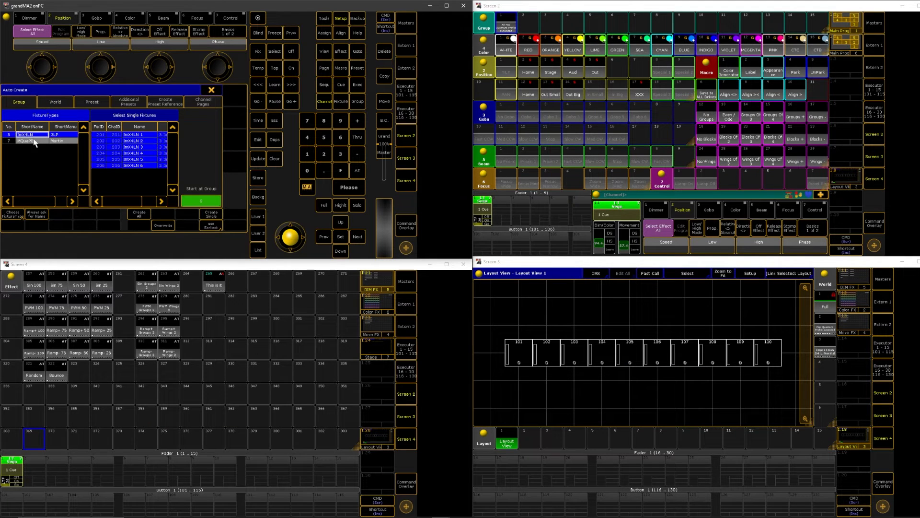
left_click(140, 216)
left_click(88, 171)
left_click(214, 90)
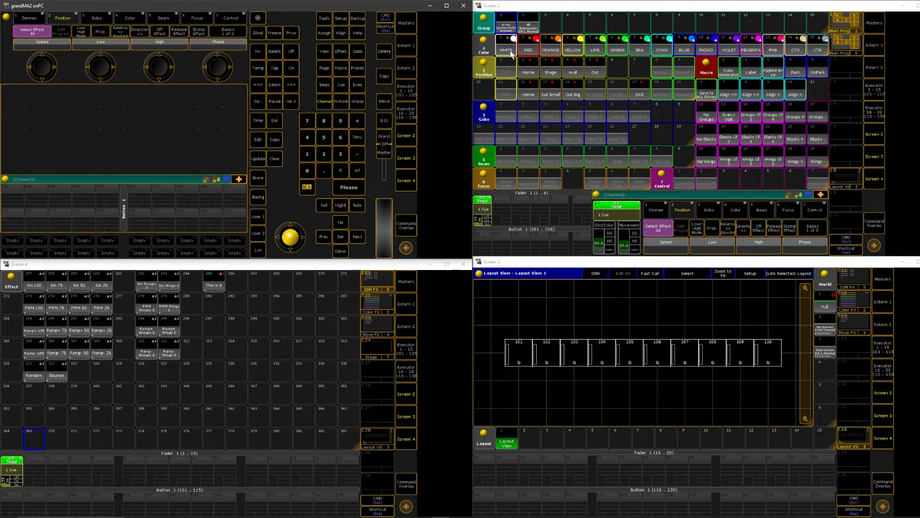
left_click(831, 306)
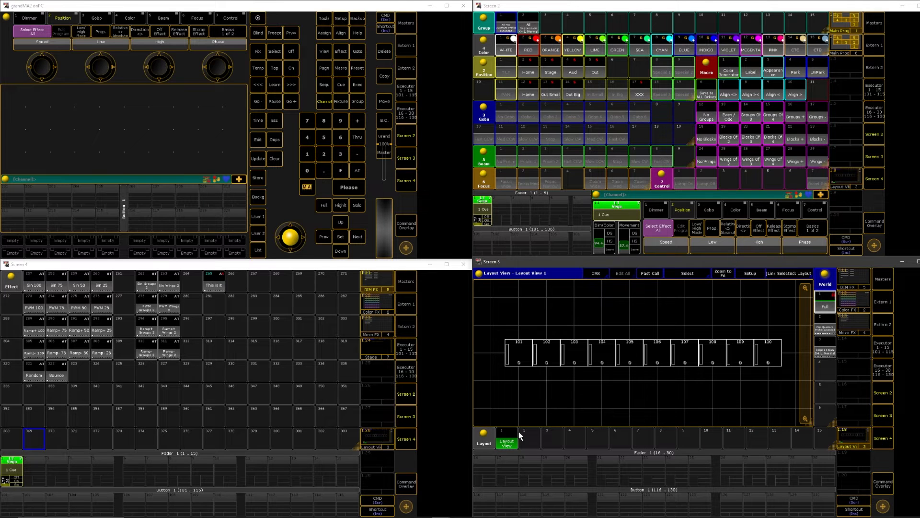
Add the Impression X4 L Normal group's six fixtures to the existing Layout View 1
left_click(530, 28)
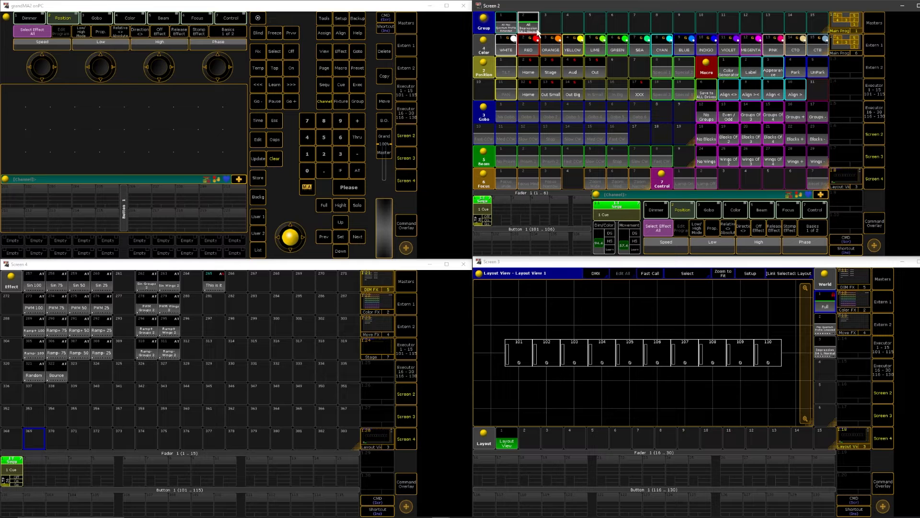
left_click(257, 178)
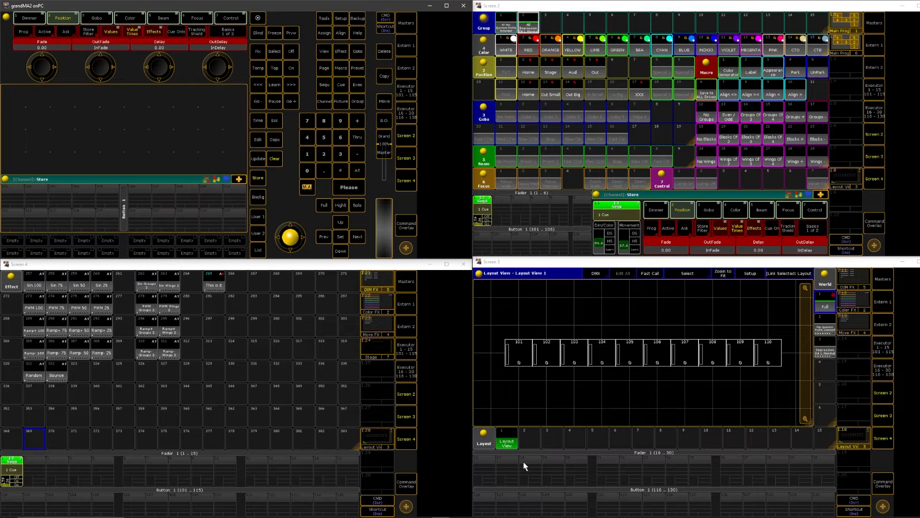
left_click(506, 444)
left_click(666, 145)
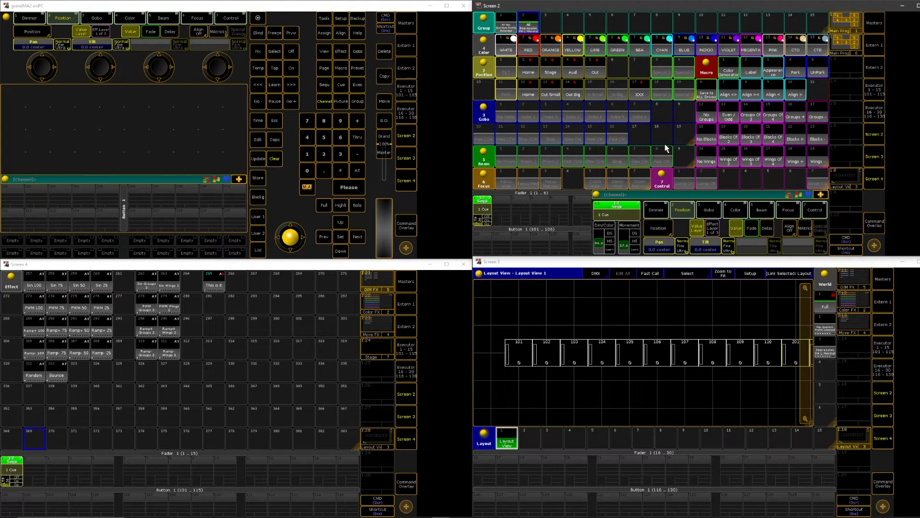
Rearrange Layout View 1 with fixtures 201–206 centred in a row beneath 101–110, fit the layout, leave its setup mode and clear the selection
scroll(536, 348, "down", 3)
scroll(536, 350, "up", 2)
left_click_drag(806, 326, 799, 293)
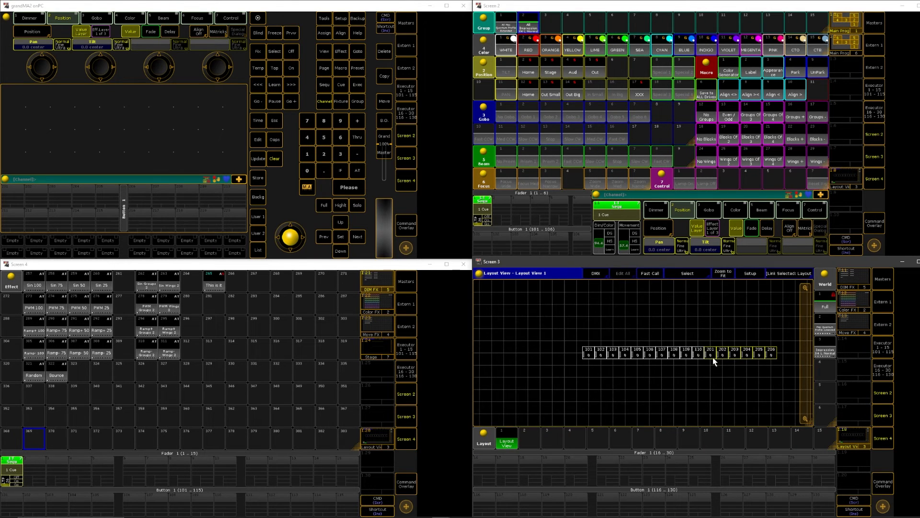
left_click(742, 277)
left_click_drag(723, 357, 621, 384)
left_click(722, 273)
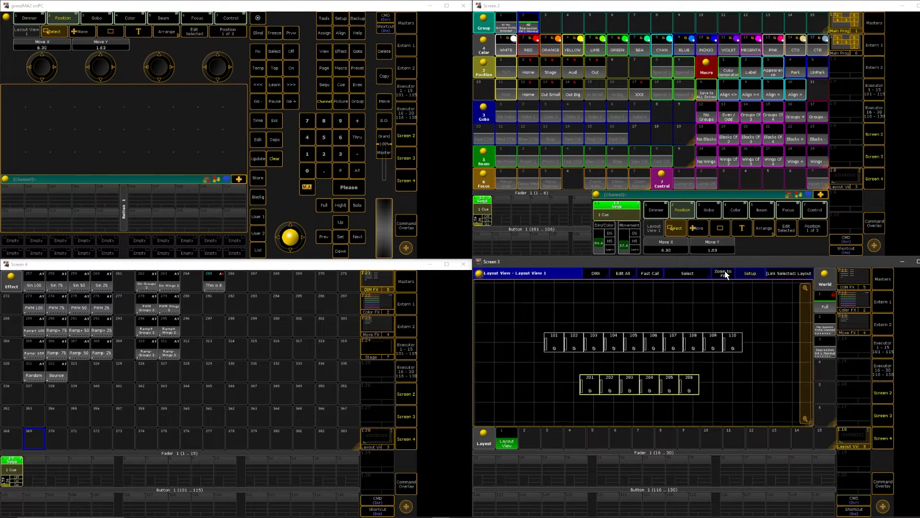
left_click(761, 272)
left_click_drag(816, 351, 810, 352)
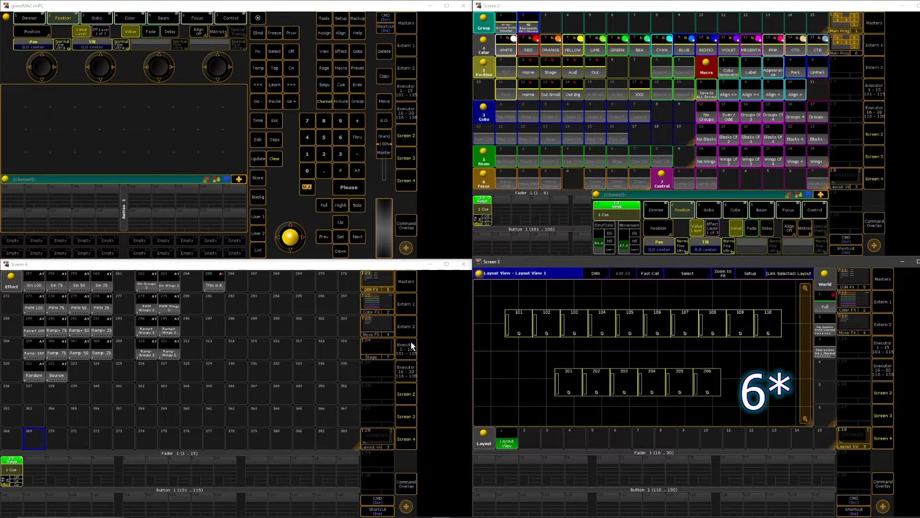
left_click(277, 161)
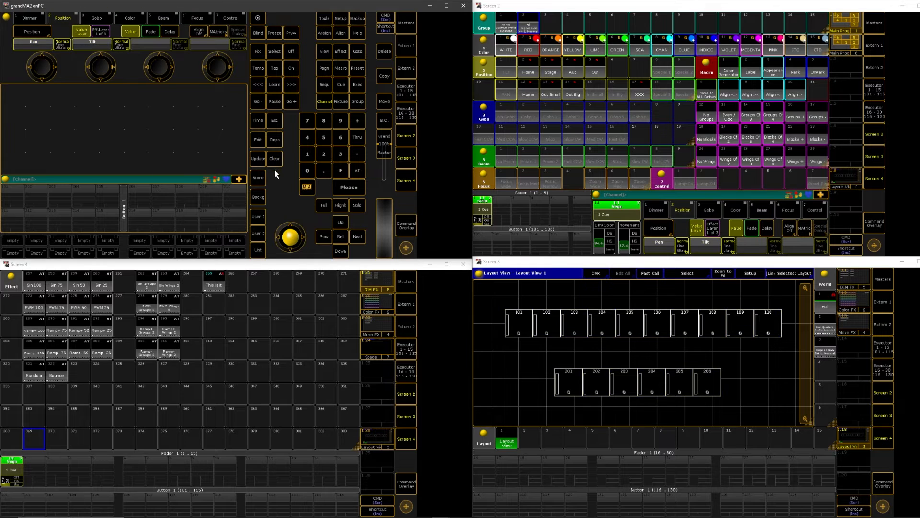
View the layout in the Mac Quantum Profile world and the Impression X4 L world, and return to the Full world
left_click(829, 331)
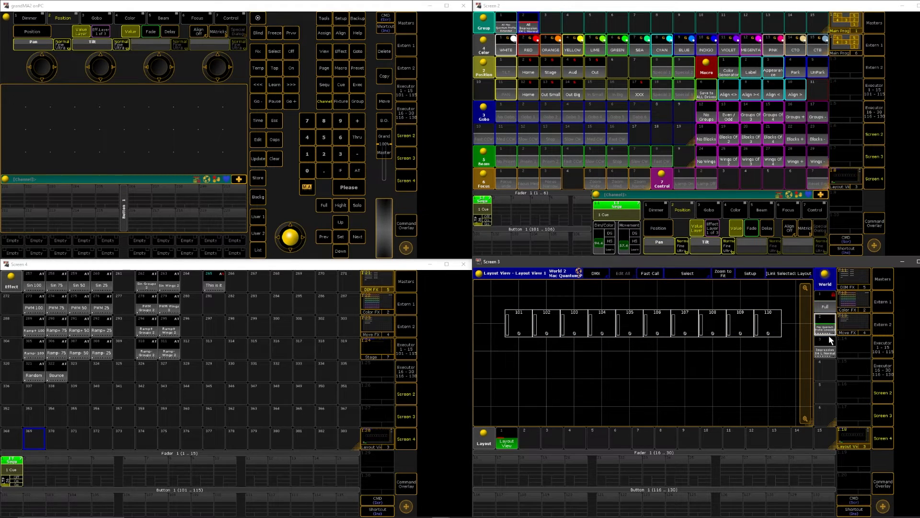
left_click(824, 350)
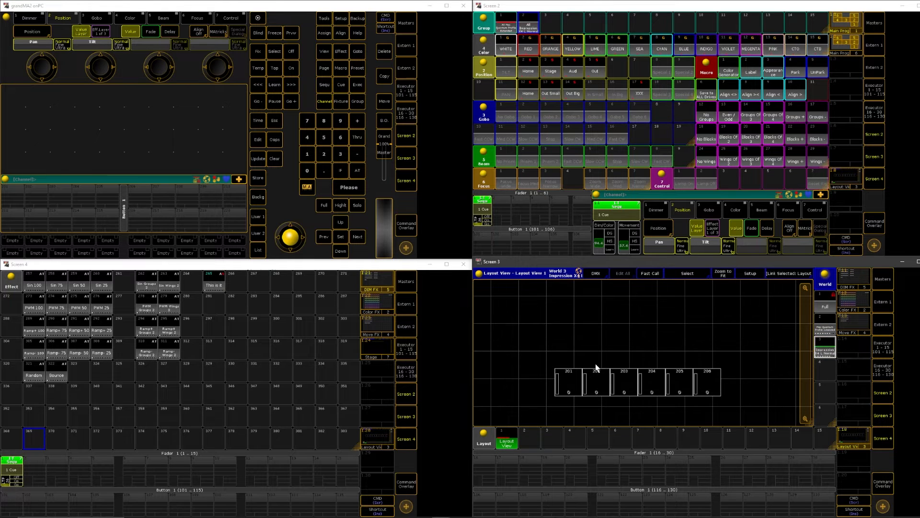
left_click(825, 302)
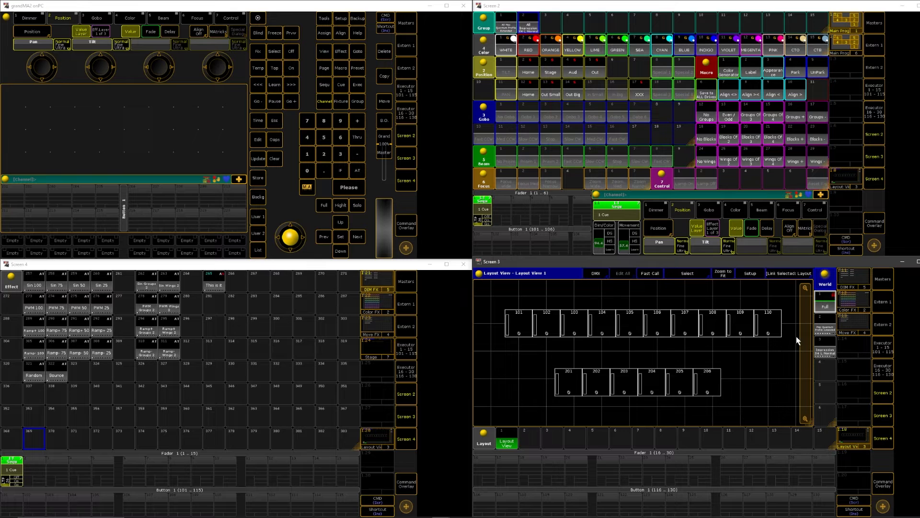
Check that fixtures can be selected within the Impression X4 L world, return to the Full world and clear the selection
left_click(828, 327)
left_click(830, 351)
left_click(830, 329)
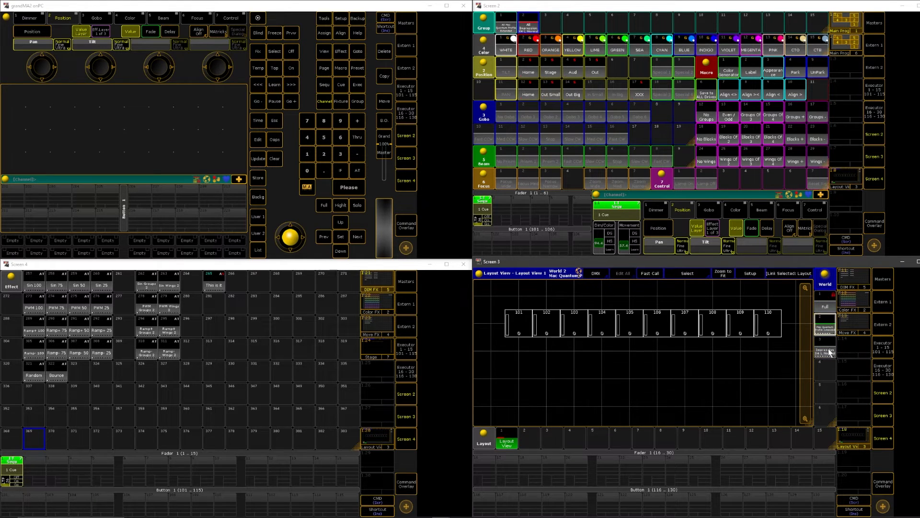
left_click(829, 348)
left_click_drag(506, 343, 738, 424)
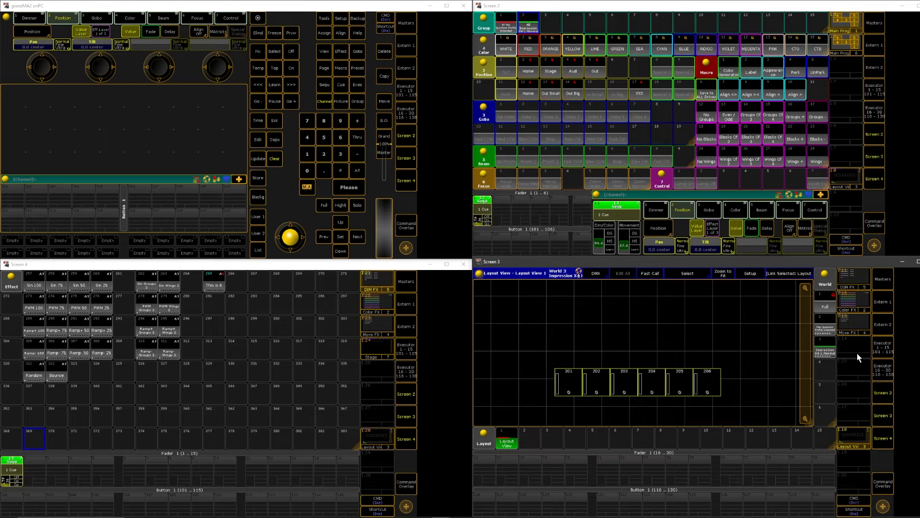
left_click(821, 304)
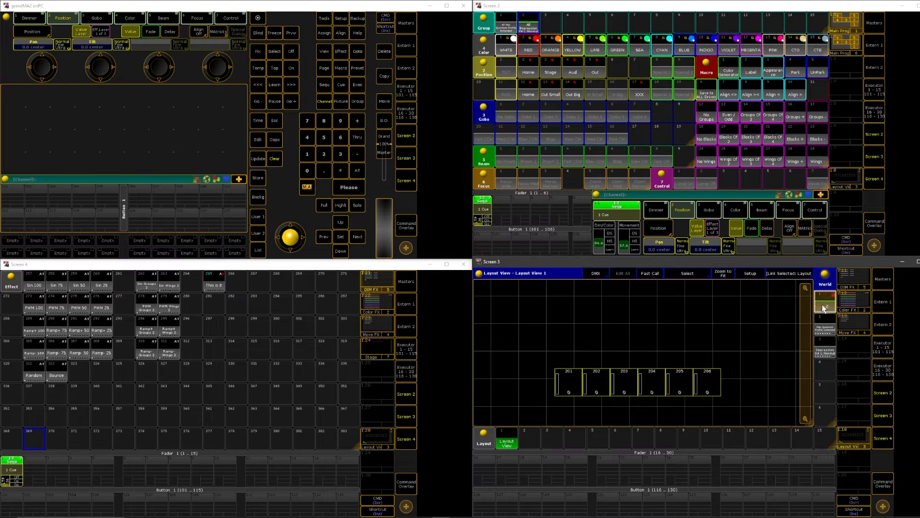
left_click(273, 159)
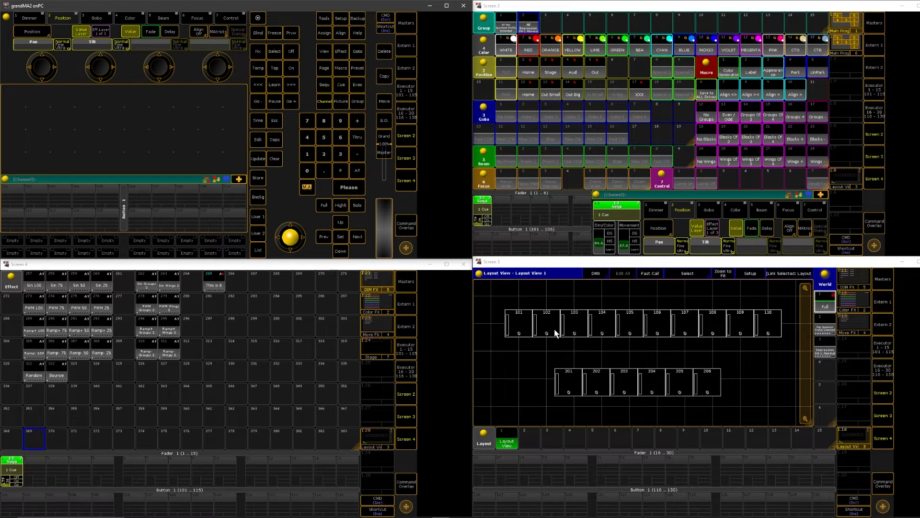
Test several Color FX effects, including Orange 2, Orange 67 and Green 85, on the Mac Quantum Profile group at full intensity and clear the programmer
left_click(500, 87)
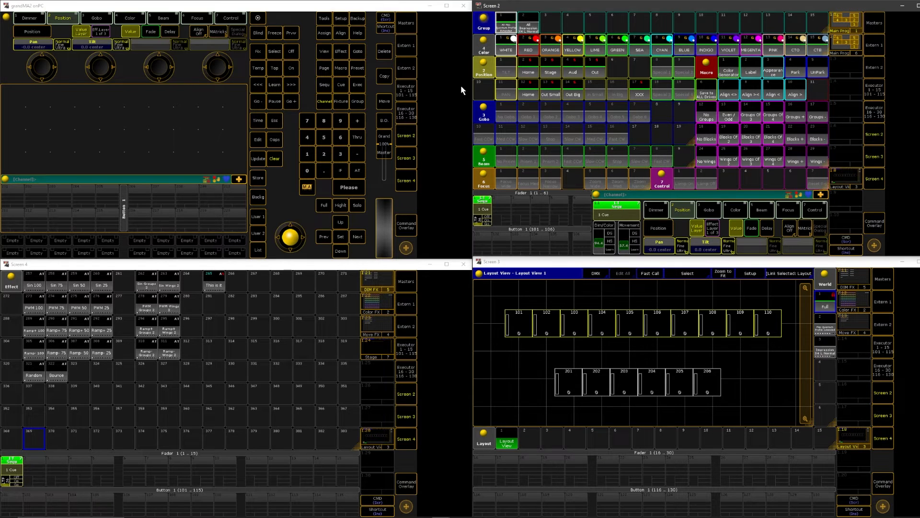
left_click(365, 309)
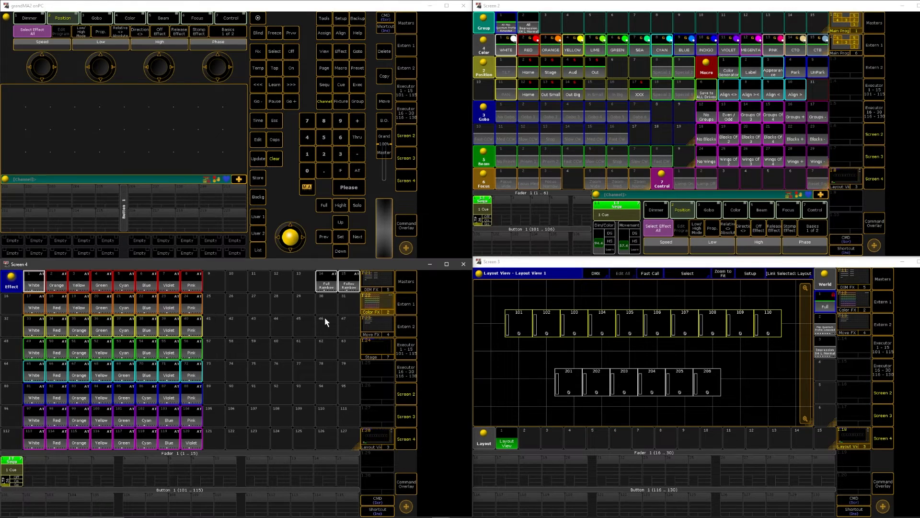
left_click(60, 286)
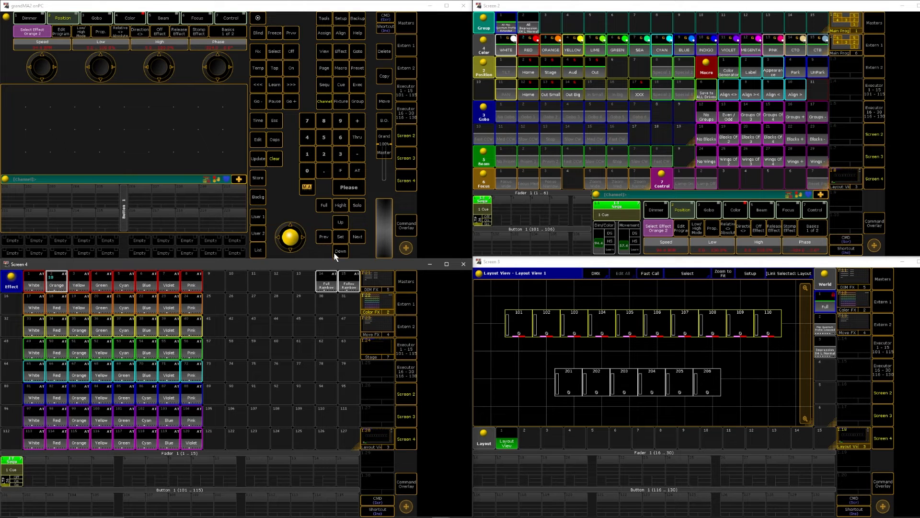
left_click(325, 208)
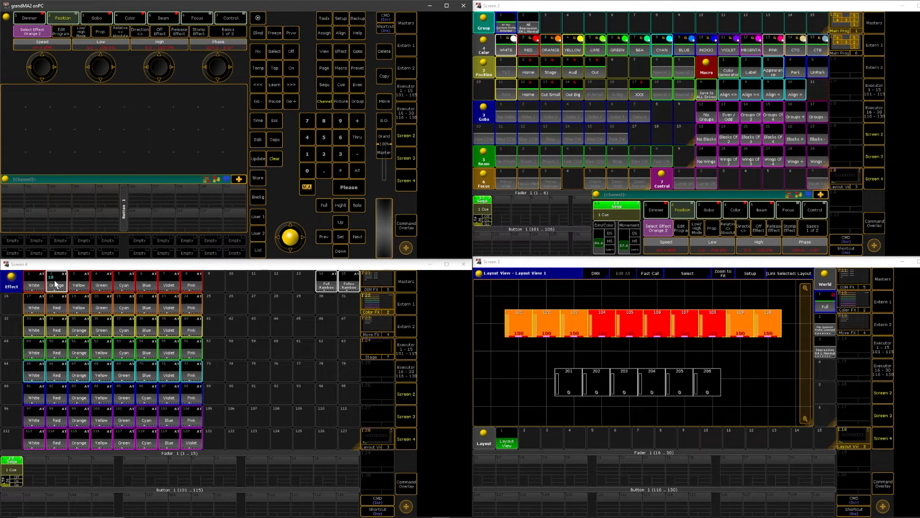
left_click(79, 290)
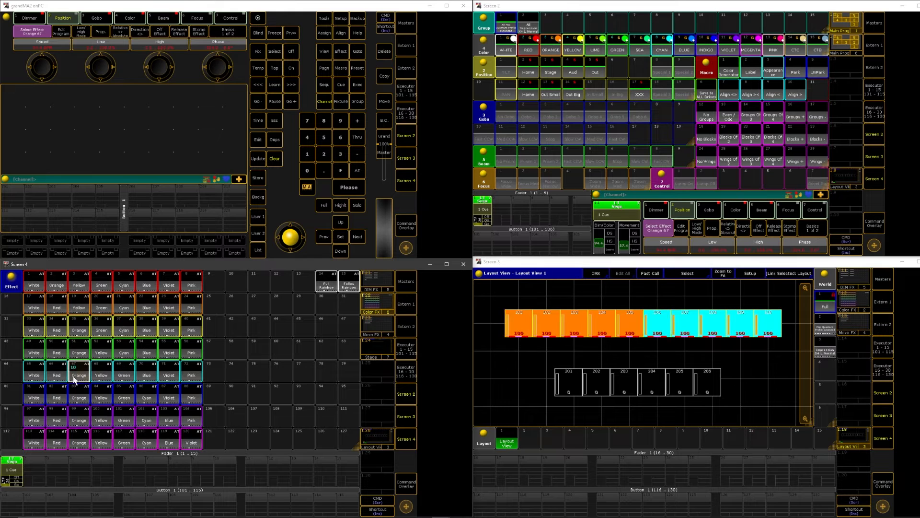
left_click(115, 394)
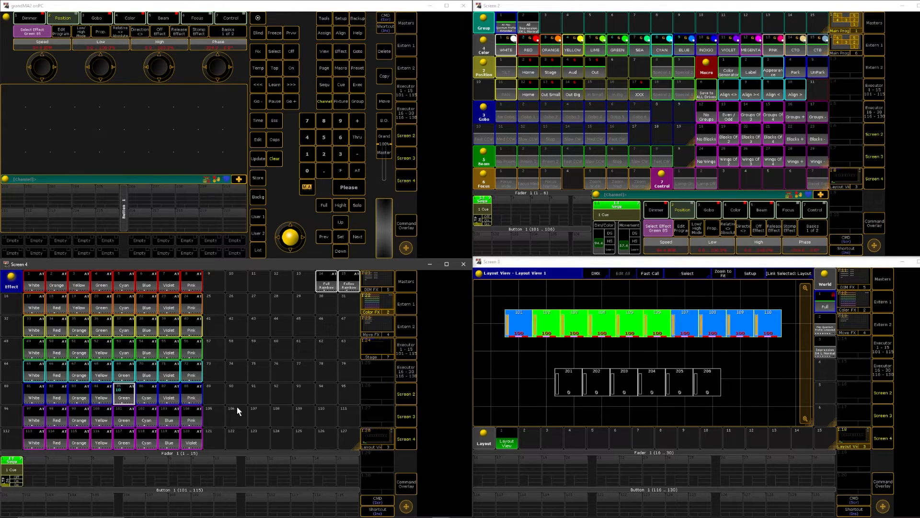
left_click(268, 159)
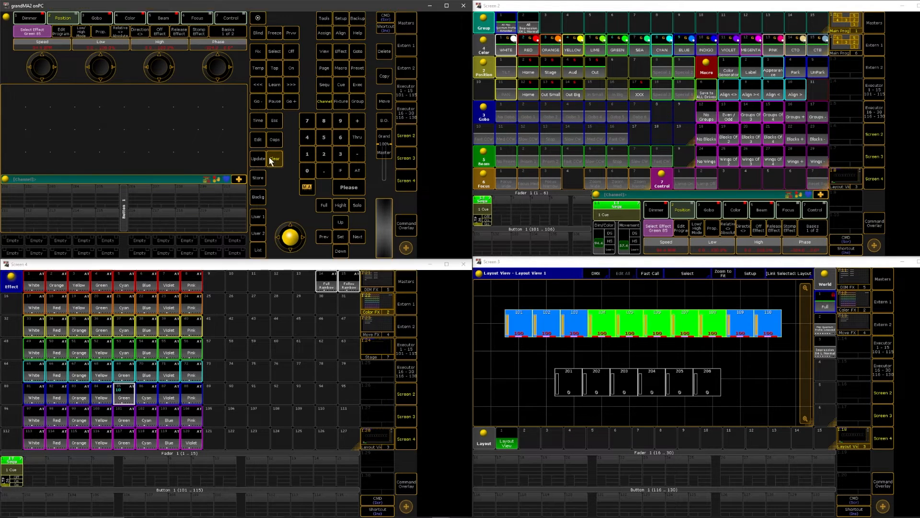
left_click(268, 159)
Test the Cyan 37, Violet 55 and Yellow 68 color effects on the Impression X4 L group at full intensity and clear the programmer
left_click(528, 28)
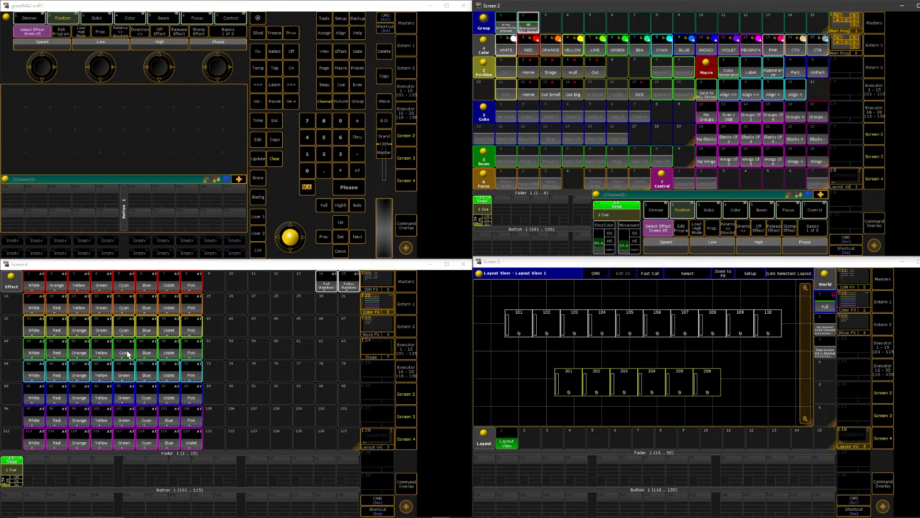
left_click(126, 324)
left_click(324, 208)
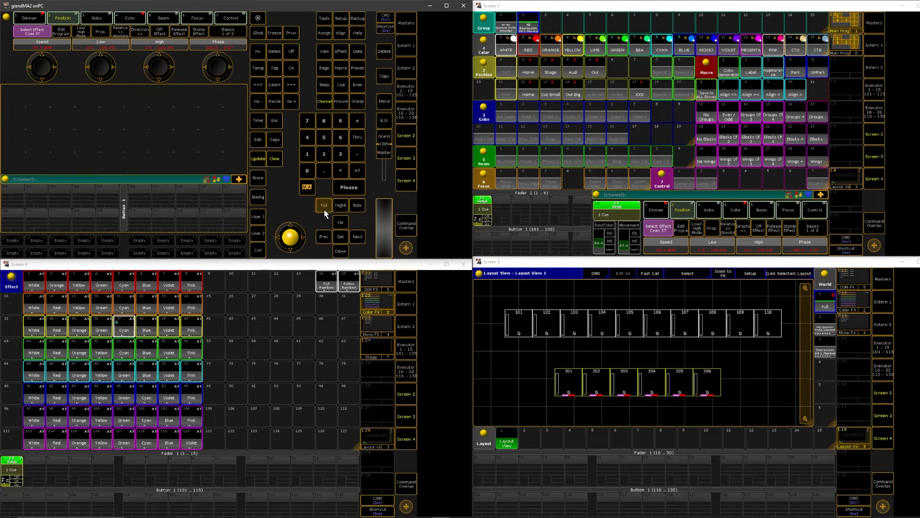
left_click(324, 208)
left_click(169, 350)
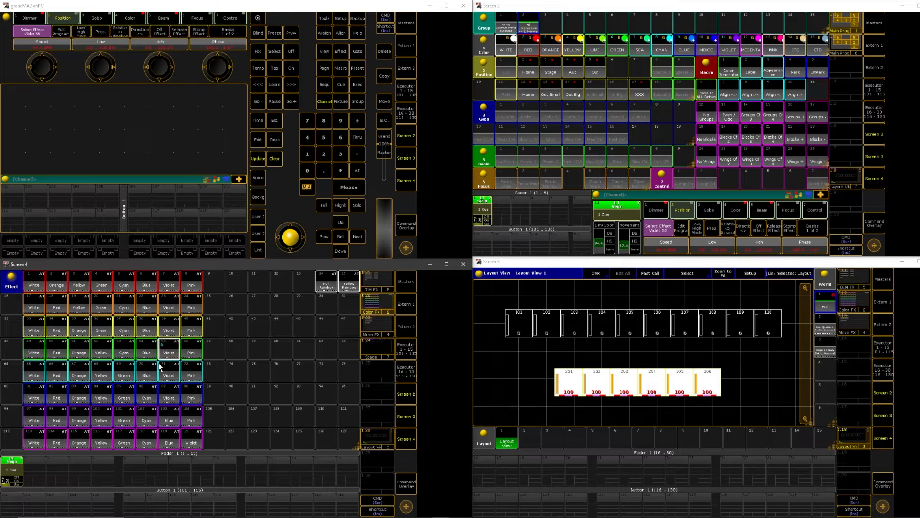
left_click(97, 378)
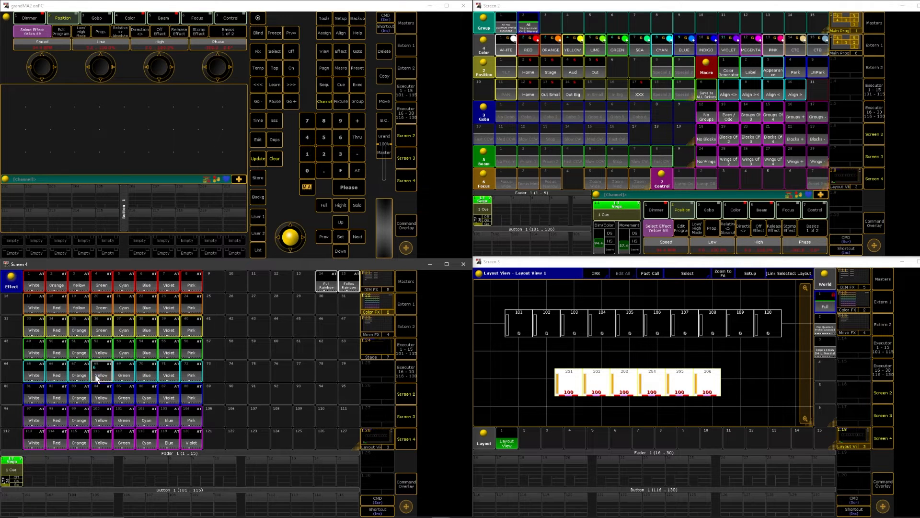
left_click(277, 158)
left_click(277, 158)
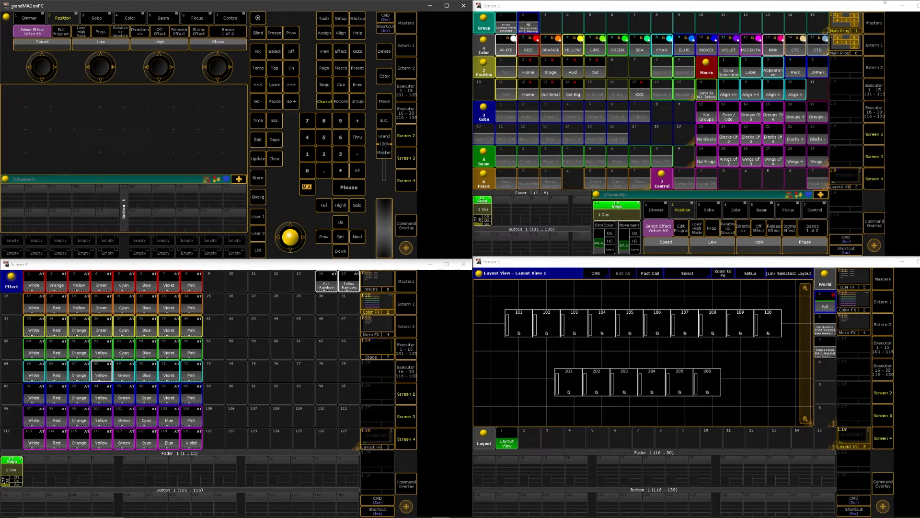
Run the Color Generator macro for all patched fixtures and clear the programmer
left_click(731, 73)
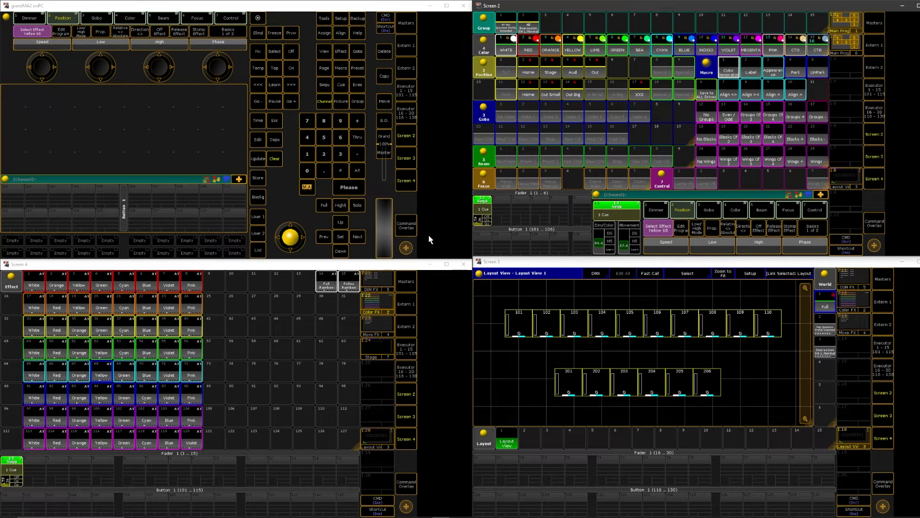
left_click(277, 162)
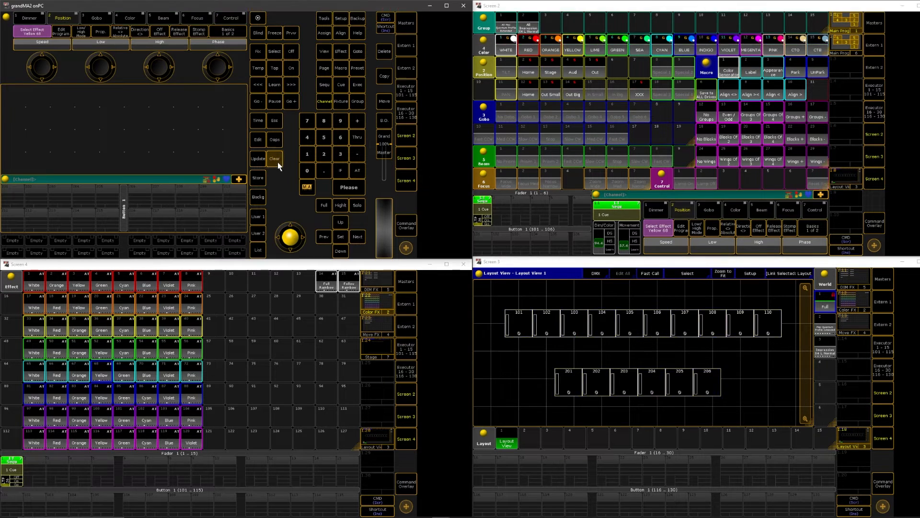
left_click(278, 162)
Retest color effects on the Impression X4 L group at full intensity, from Green 4 through the Pink variants, and clear the programmer
left_click(531, 28)
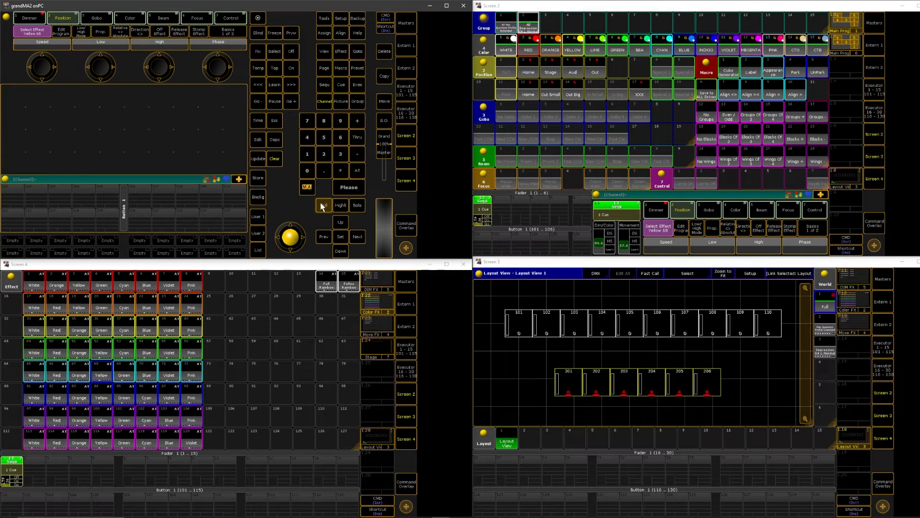
left_click(97, 288)
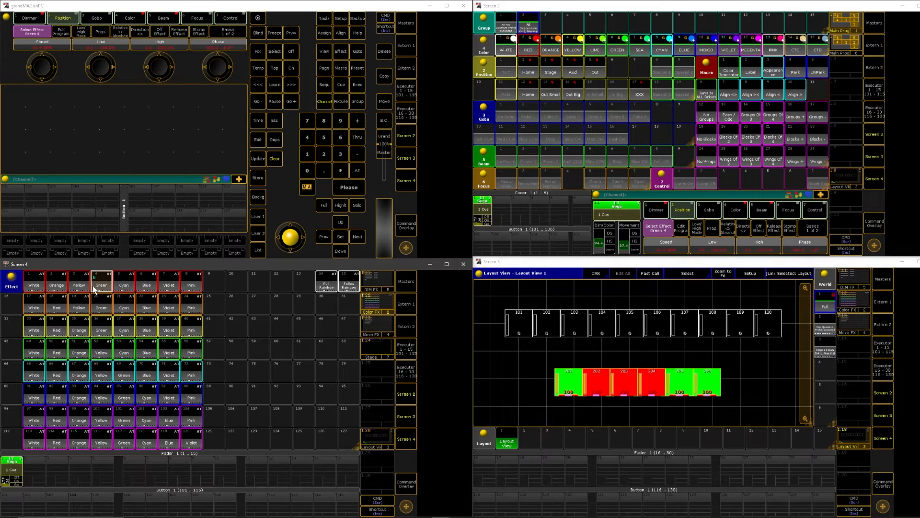
left_click(167, 330)
left_click(95, 354)
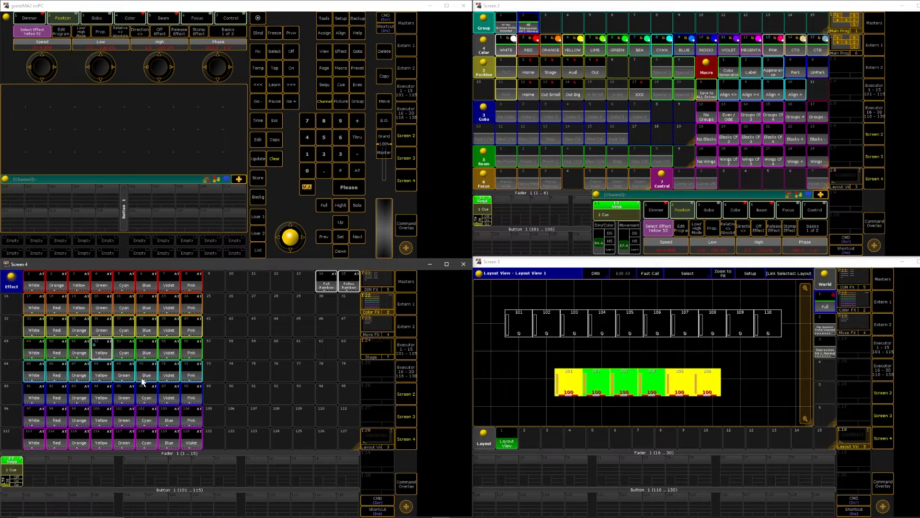
left_click(128, 376)
left_click(190, 376)
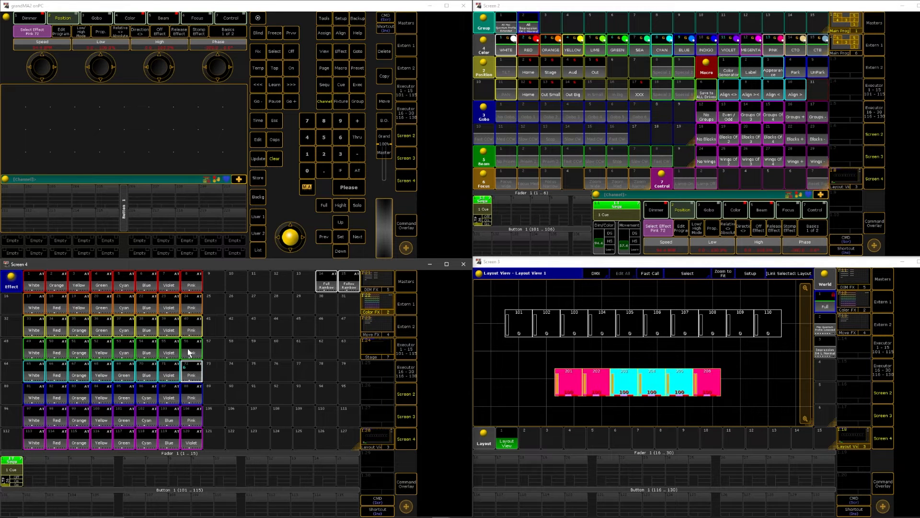
left_click(190, 350)
left_click(193, 328)
left_click(194, 306)
left_click(194, 288)
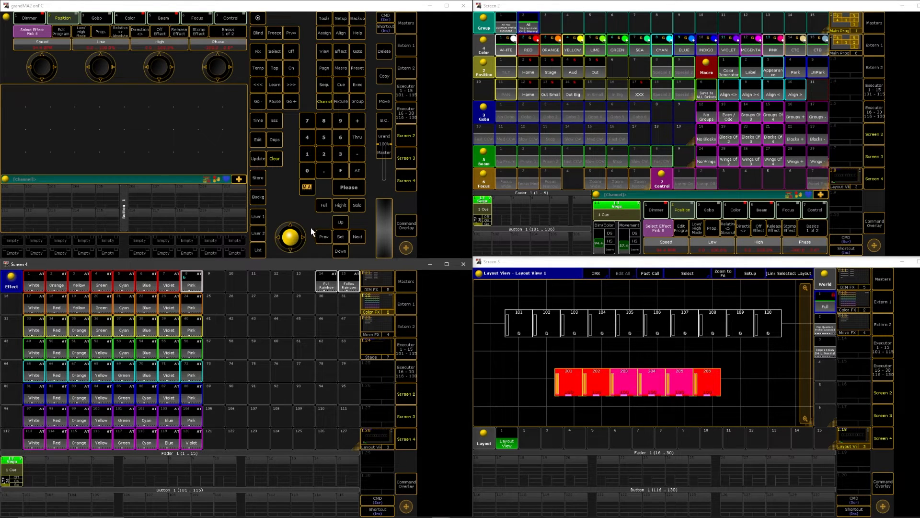
left_click(274, 158)
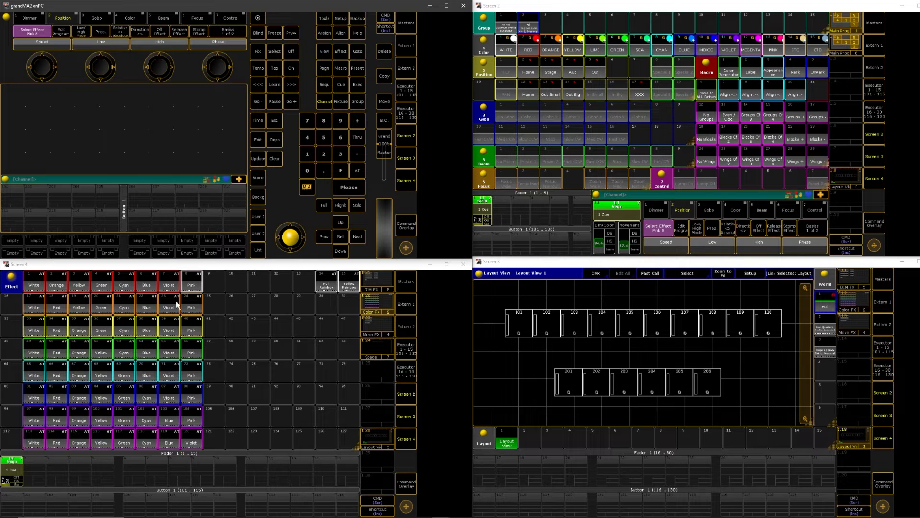
Copy the Blue effect from the orange row, effect 22, to empty effect slot 28
left_click(391, 72)
left_click(142, 305)
left_click(281, 301)
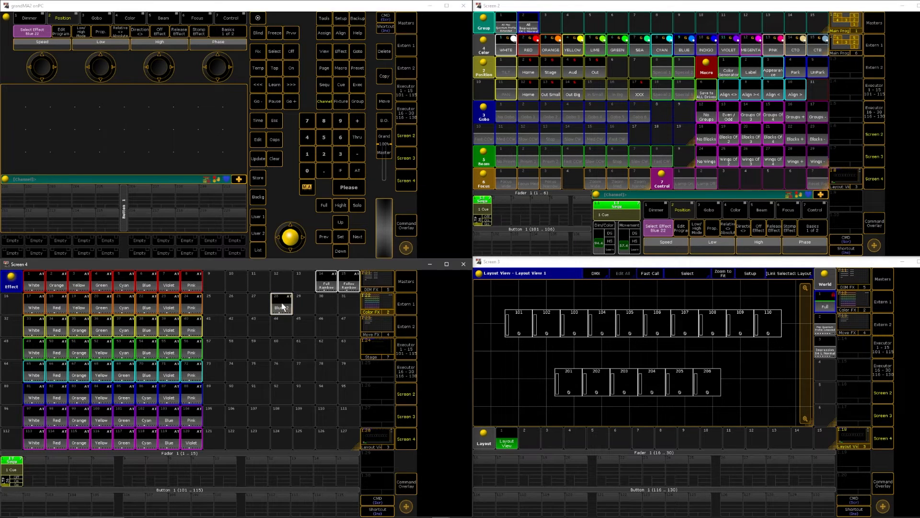
Select the fixtures of groups 1 and 2 and take the selection into all lines of effect 28, Blue#2
left_click(533, 30)
left_click(508, 28)
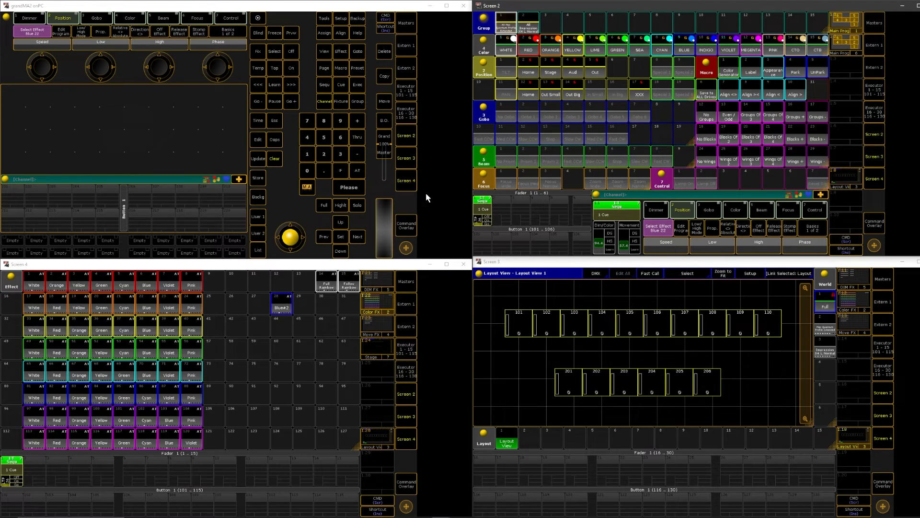
left_click(282, 310)
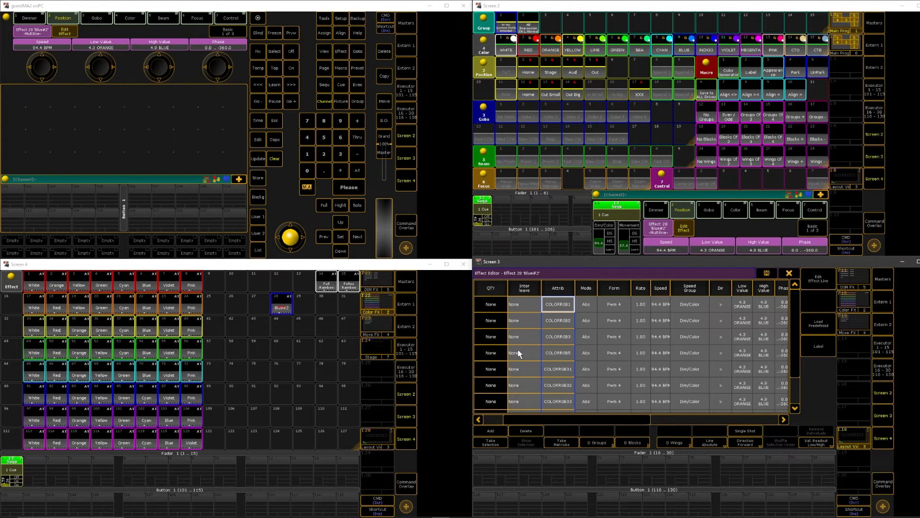
left_click(492, 443)
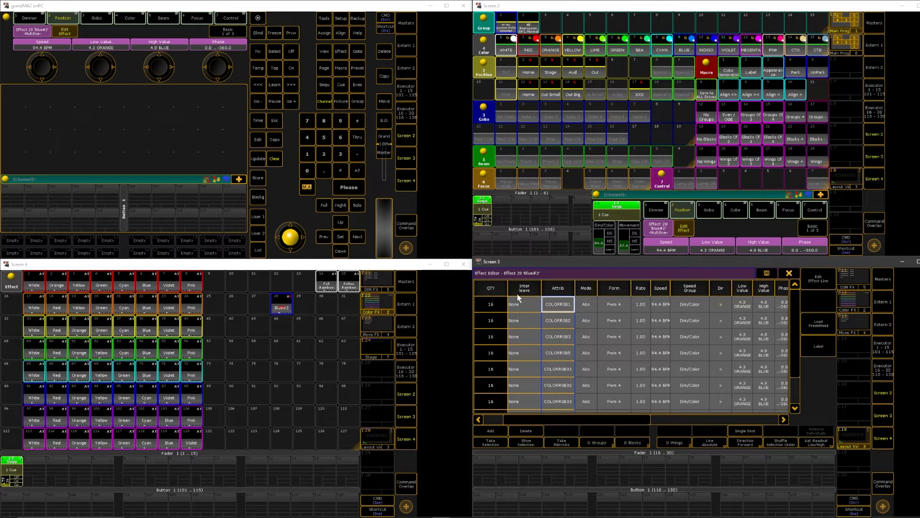
scroll(569, 359, "down", 7)
scroll(571, 358, "up", 7)
scroll(482, 365, "down", 1)
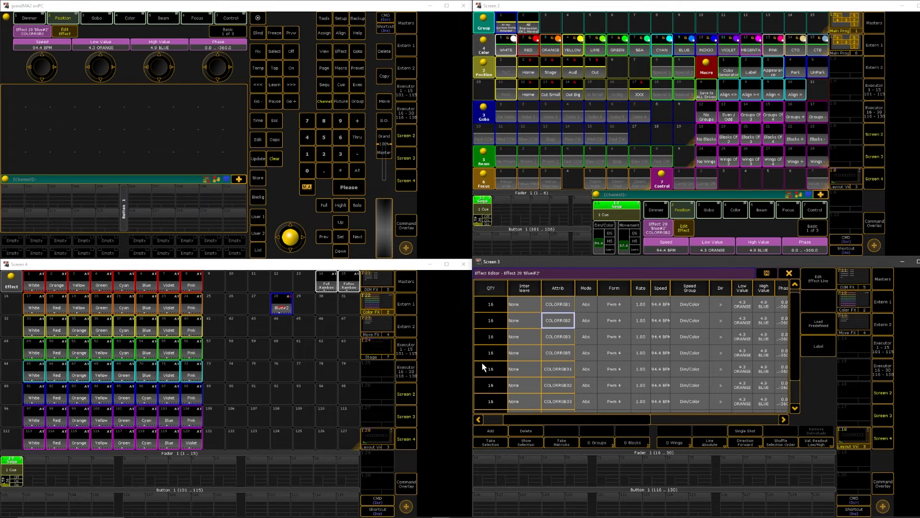
scroll(499, 362, "up", 1)
scroll(492, 324, "down", 7)
scroll(491, 327, "up", 7)
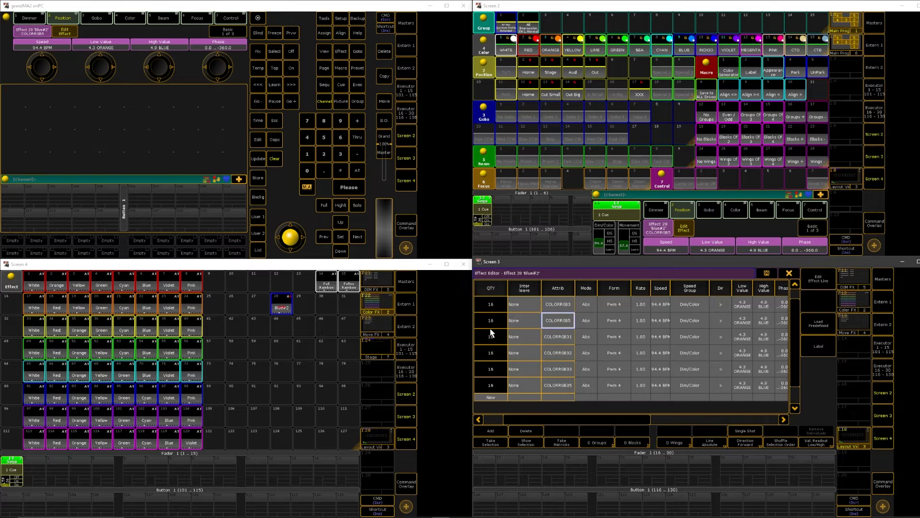
left_click(790, 274)
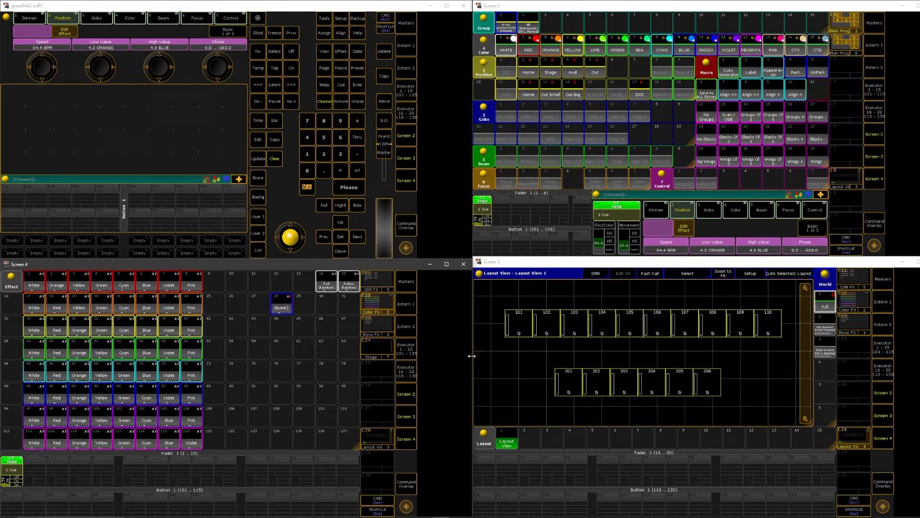
Call effect 28, Blue#2, at full intensity, store it on fader executor 2 and clear the programmer
left_click(287, 308)
left_click(323, 207)
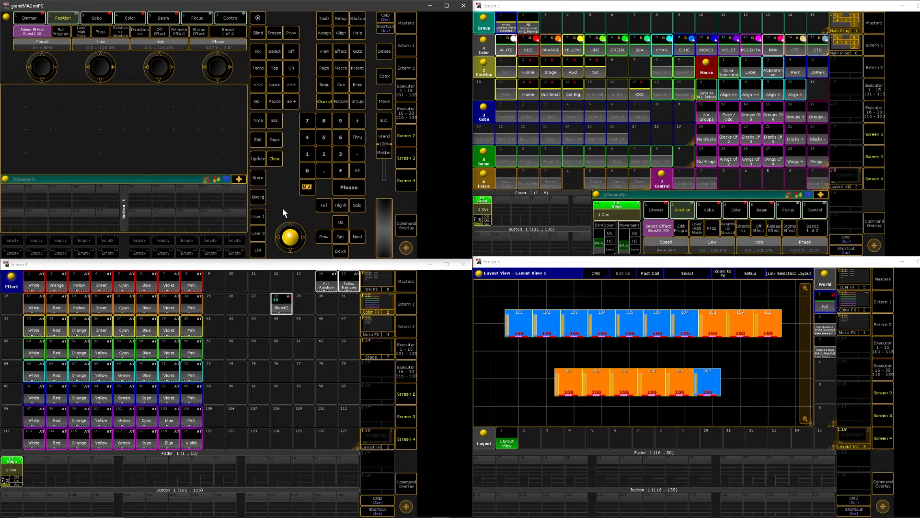
left_click(258, 177)
left_click(31, 469)
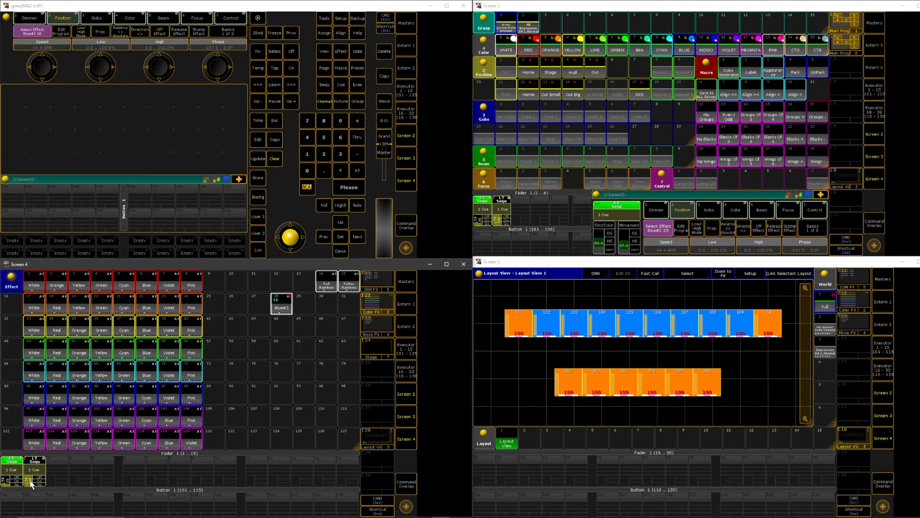
left_click(274, 158)
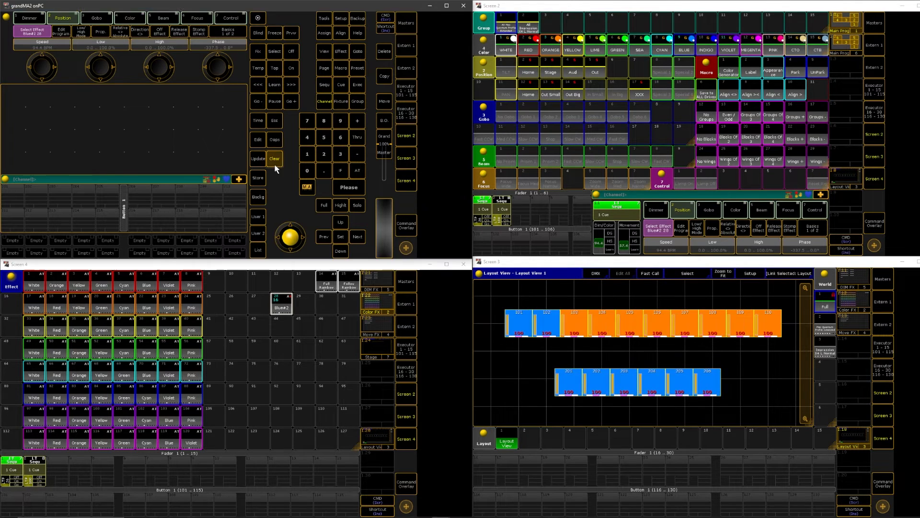
Play back executor 2 with its fader at 100 and lower the Dim/Color speed to about 55 BPM
left_click(27, 479)
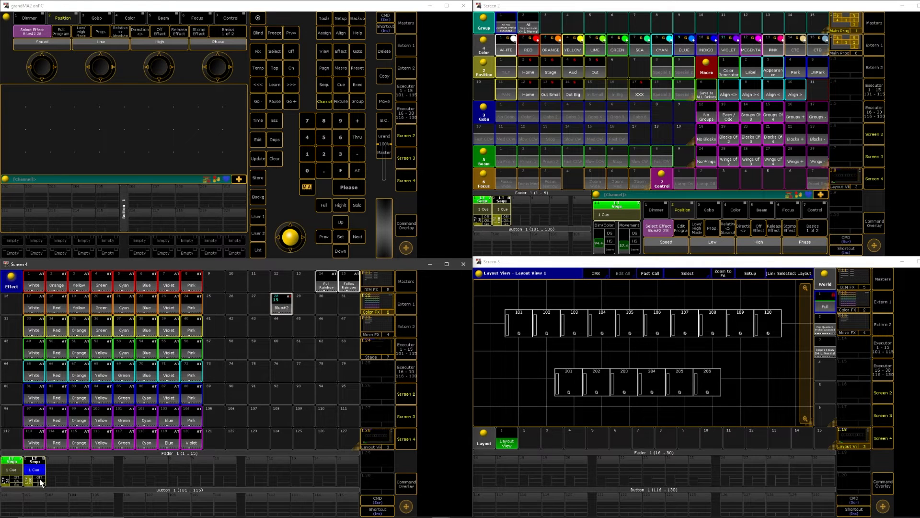
left_click_drag(30, 478, 58, 462)
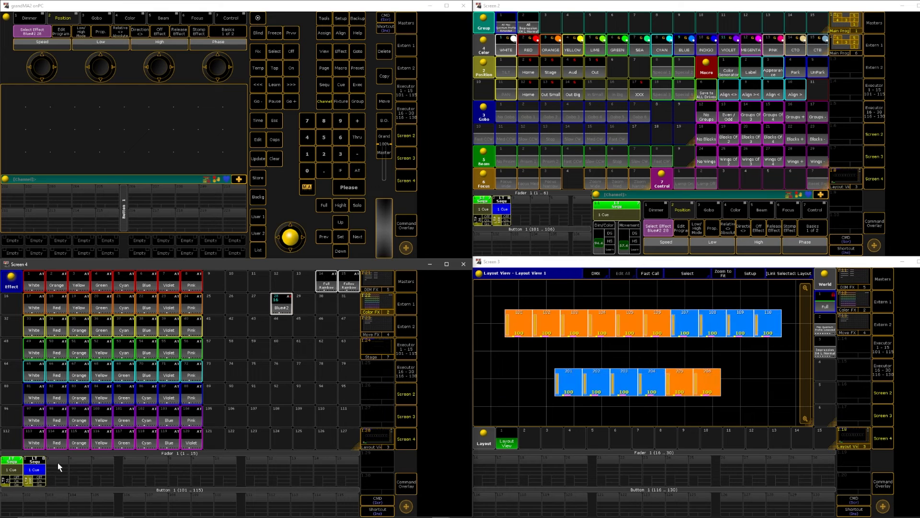
left_click(270, 156)
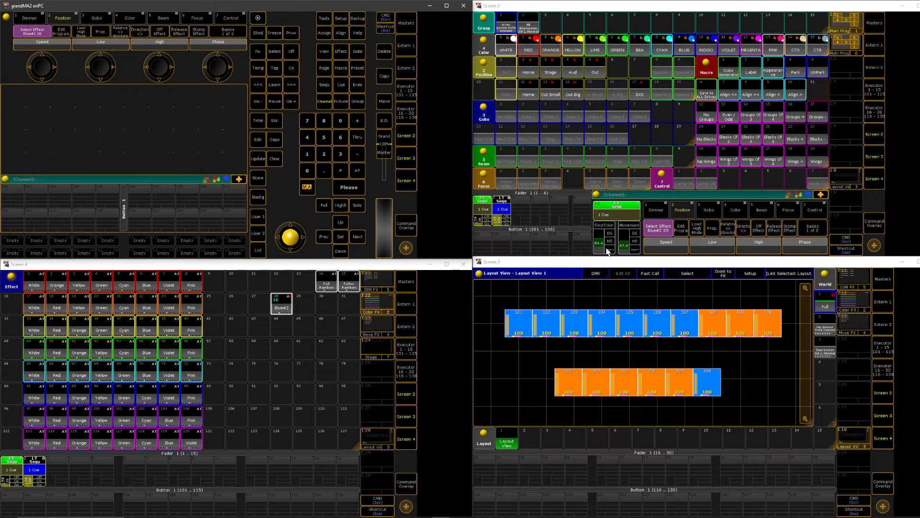
mouse_move(599, 244)
left_mouse_down()
mouse_move(602, 230)
mouse_move(601, 255)
mouse_move(599, 229)
mouse_move(601, 243)
mouse_move(625, 252)
mouse_move(624, 233)
mouse_move(600, 246)
left_mouse_up()
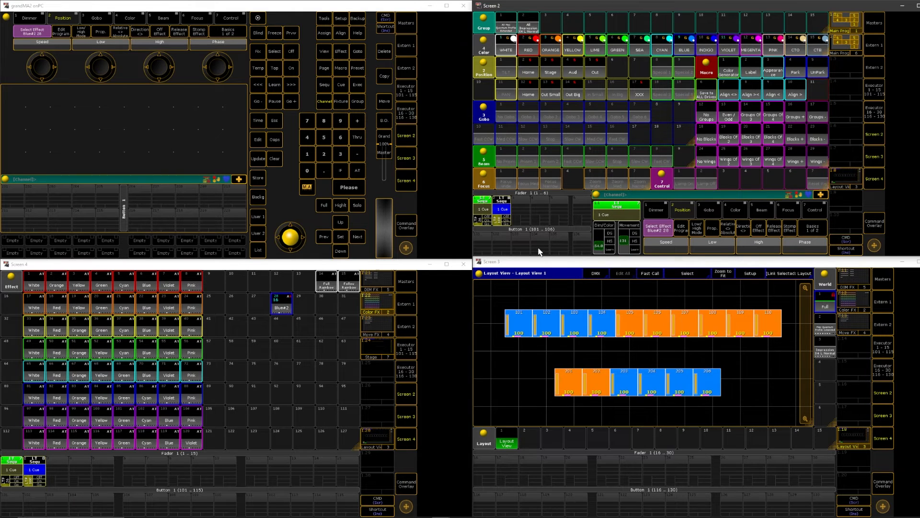
left_click(278, 160)
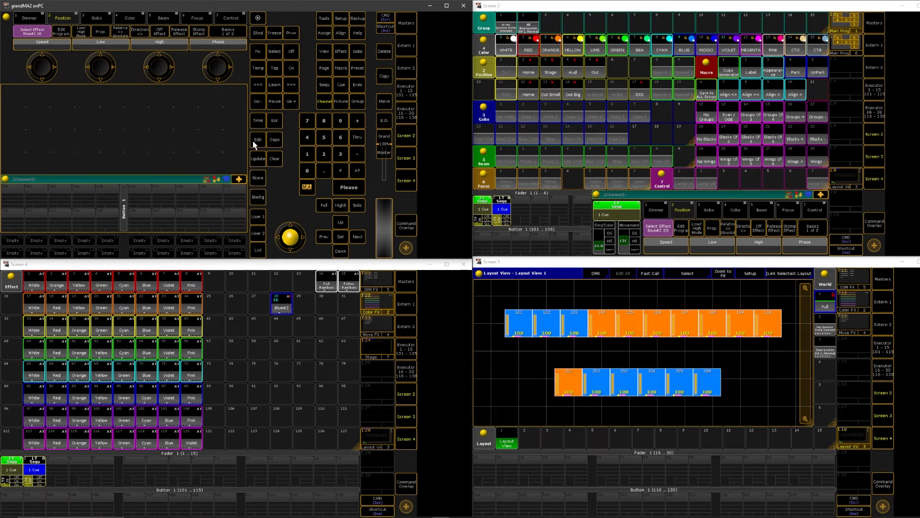
Store a sequence on fader executor 15 and assign SpecialMaster 3.1 Dim/Color from the speed masters to that executor
left_click(261, 179)
left_click(344, 470)
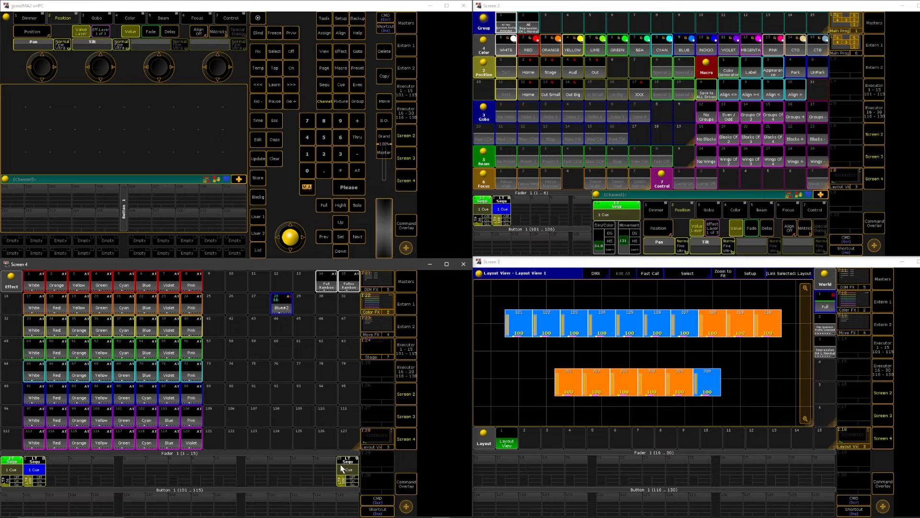
left_click(345, 458)
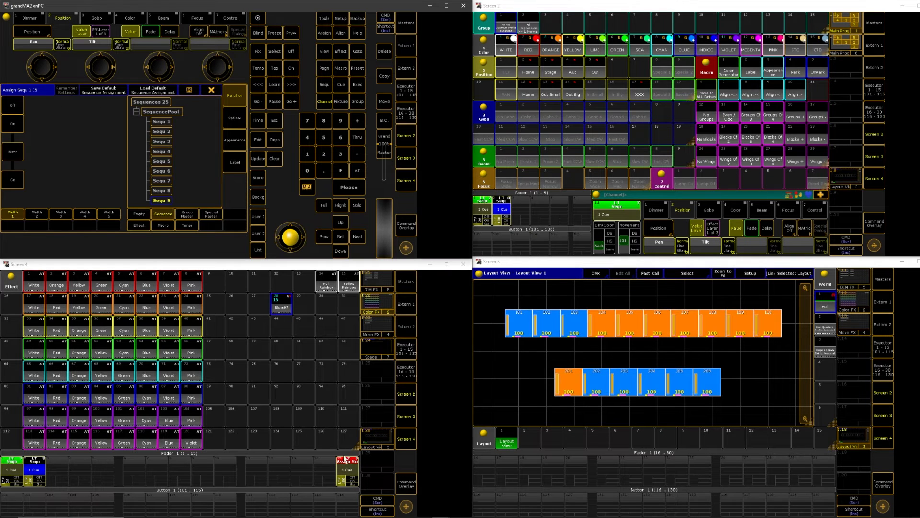
left_click(211, 215)
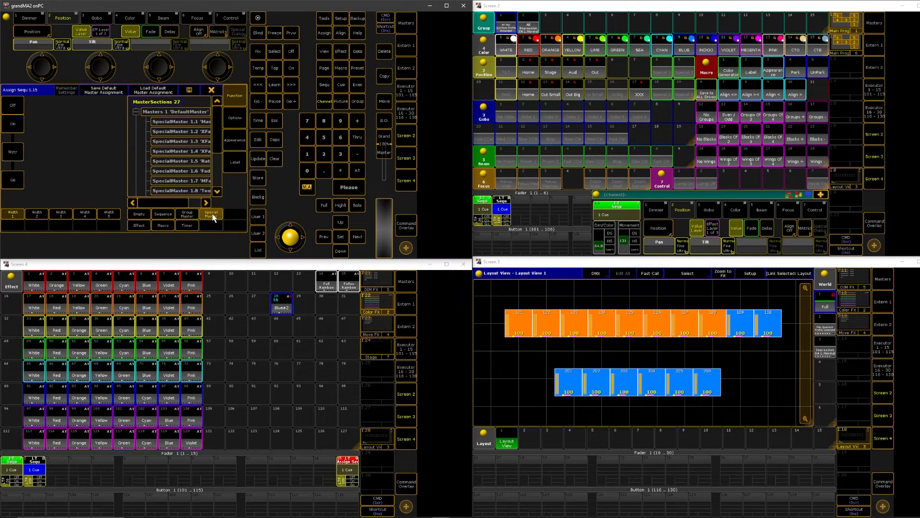
left_click_drag(220, 136, 222, 168)
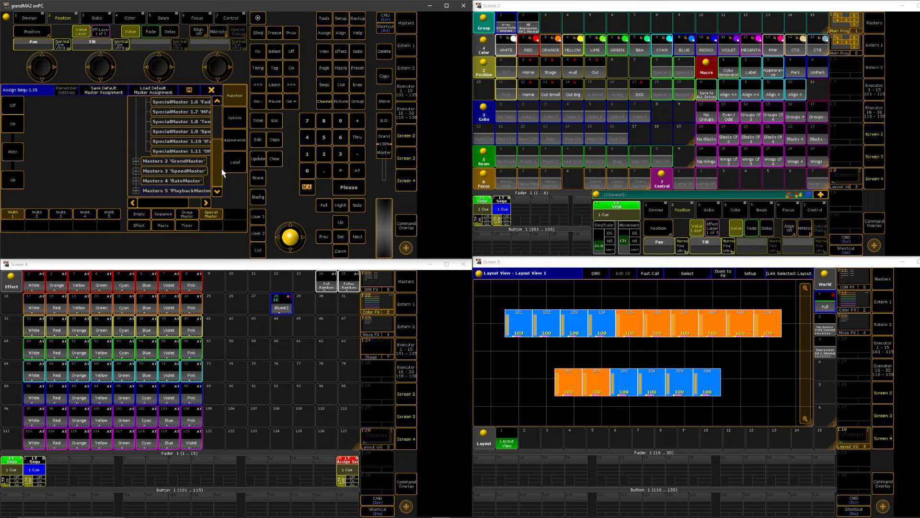
left_click(136, 171)
scroll(211, 182, "down", 4)
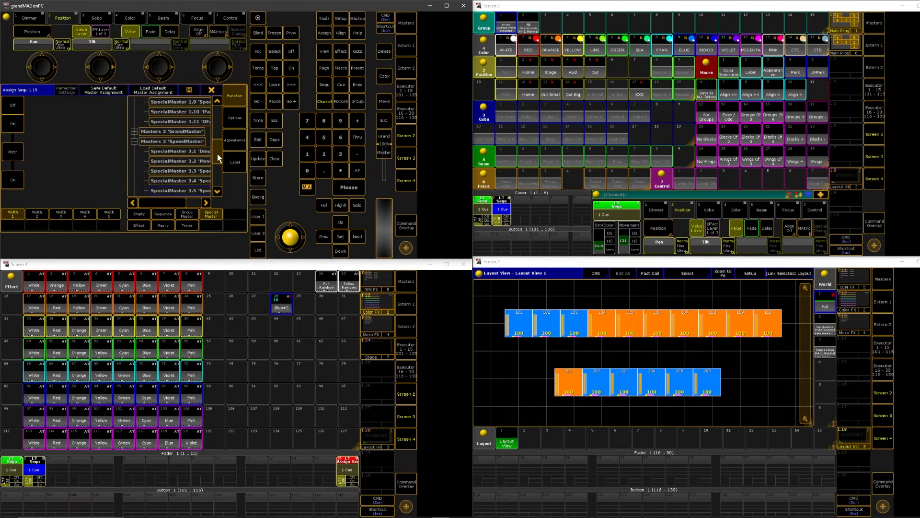
left_click(207, 200)
left_click(207, 199)
left_click(207, 200)
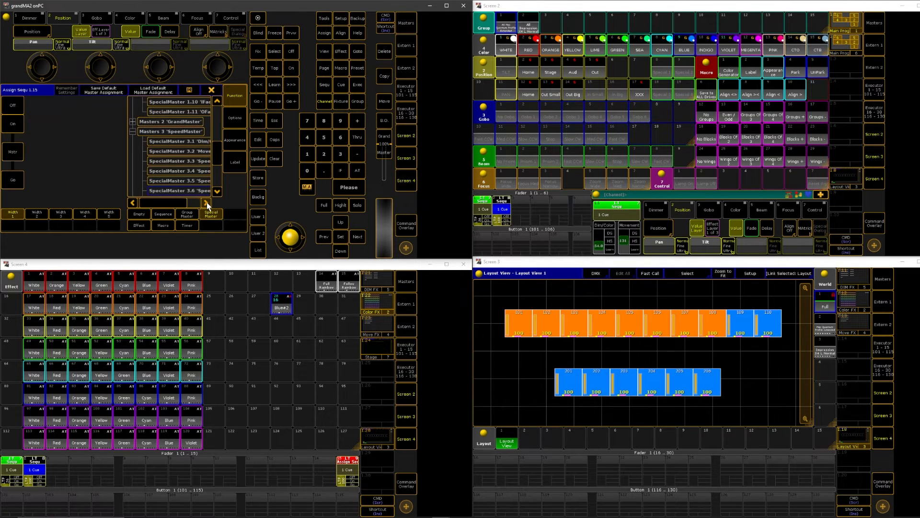
left_click(207, 200)
left_click_drag(179, 202, 189, 203)
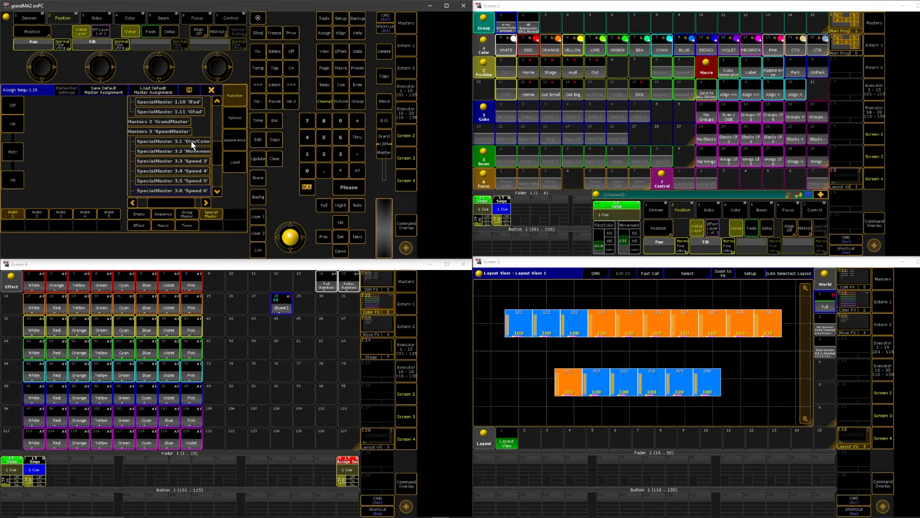
left_click(192, 145)
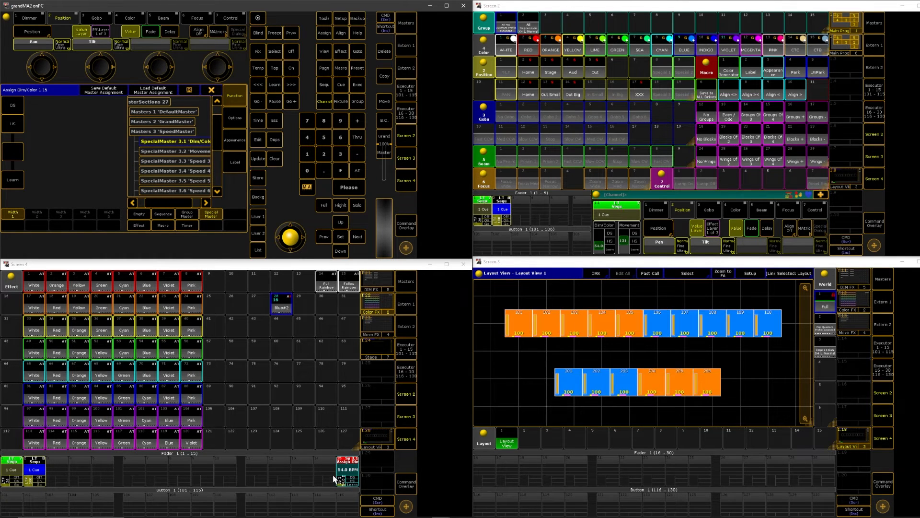
Test the Dim/Color speed master at 225 BPM, lower it to 67.5 BPM and close the executor assignment
left_click(318, 468)
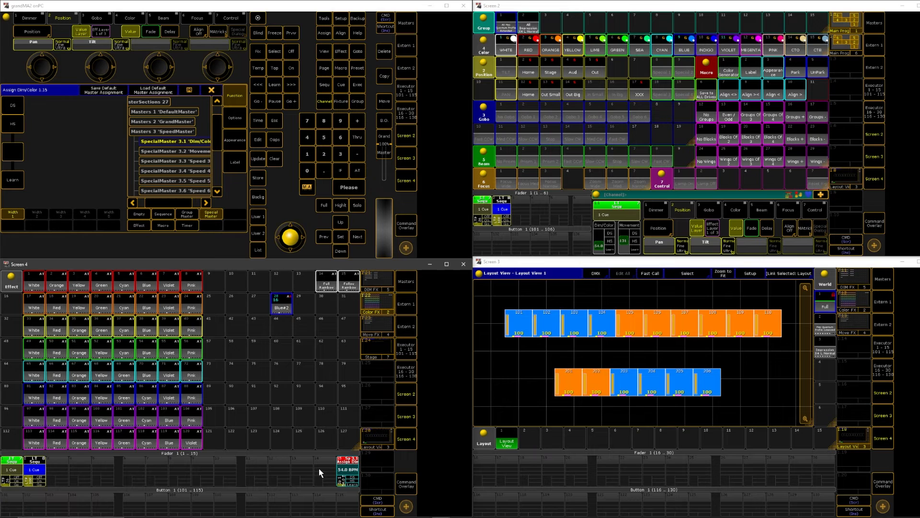
left_click(345, 478)
left_click(345, 478)
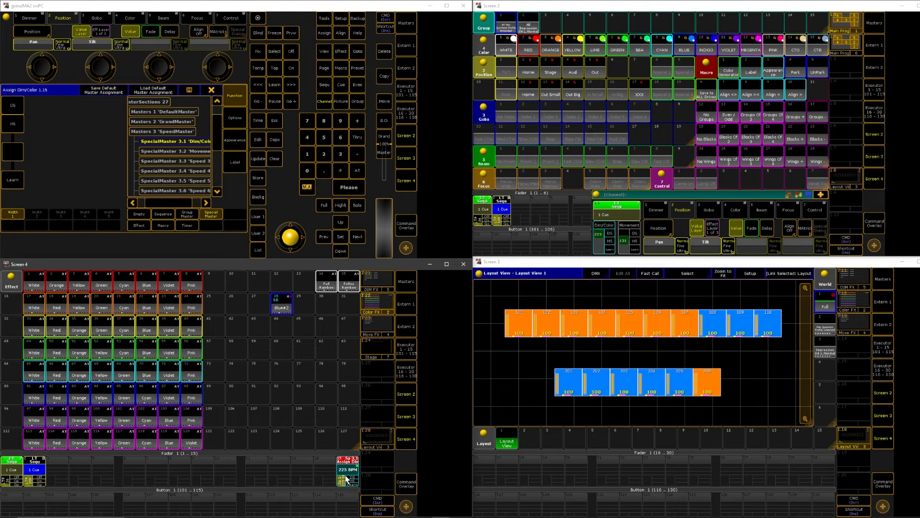
left_click(600, 249)
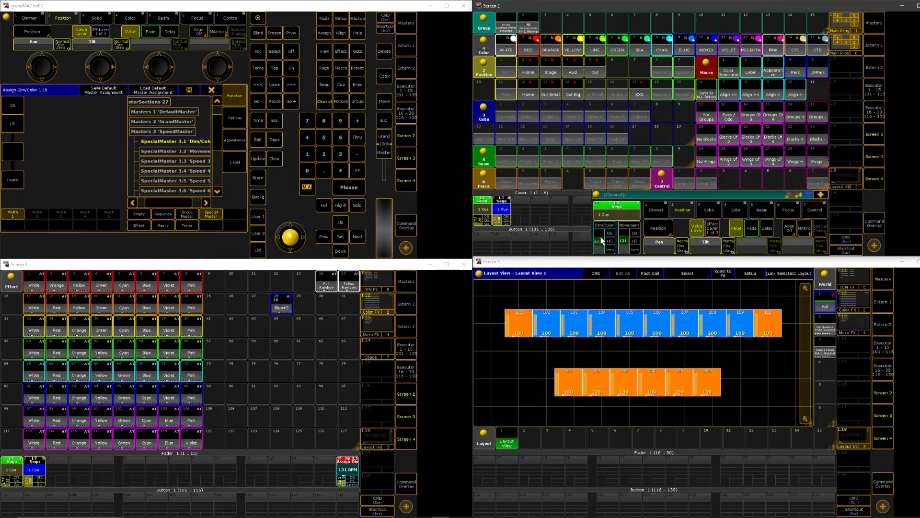
left_click_drag(598, 235, 589, 248)
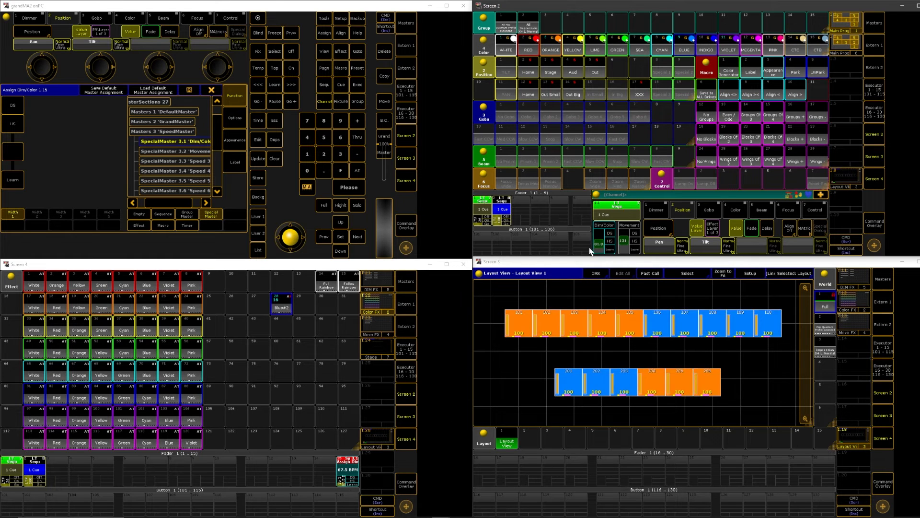
left_click(294, 51)
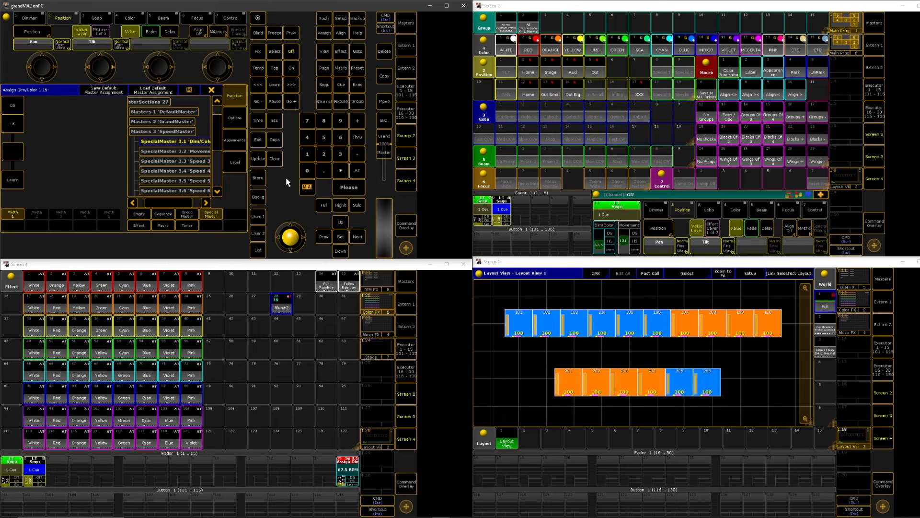
left_click(211, 89)
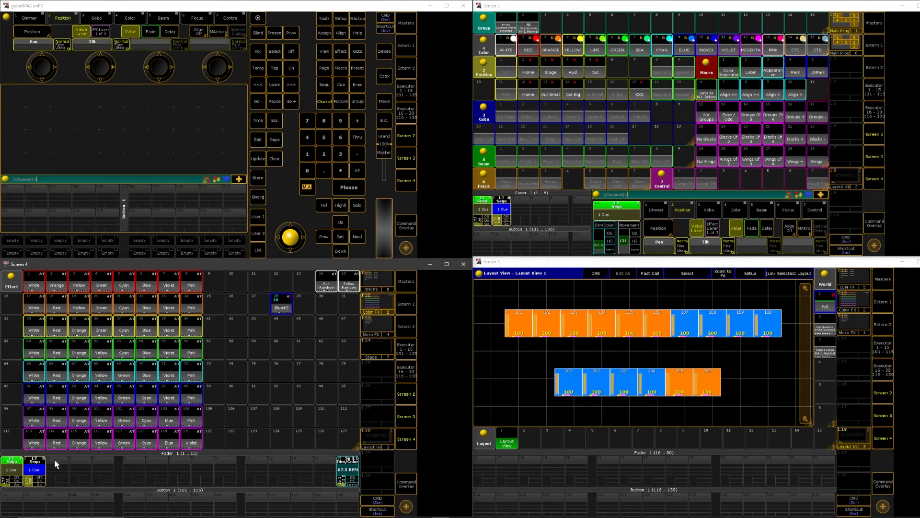
Set the Dim/Color speed on executor 15 to 136 BPM and switch off executor 2
left_click(353, 484)
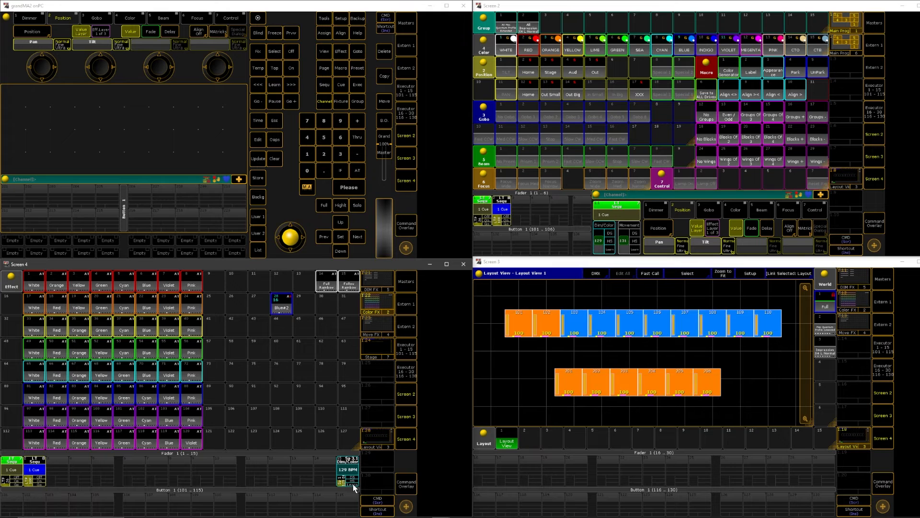
left_click(353, 484)
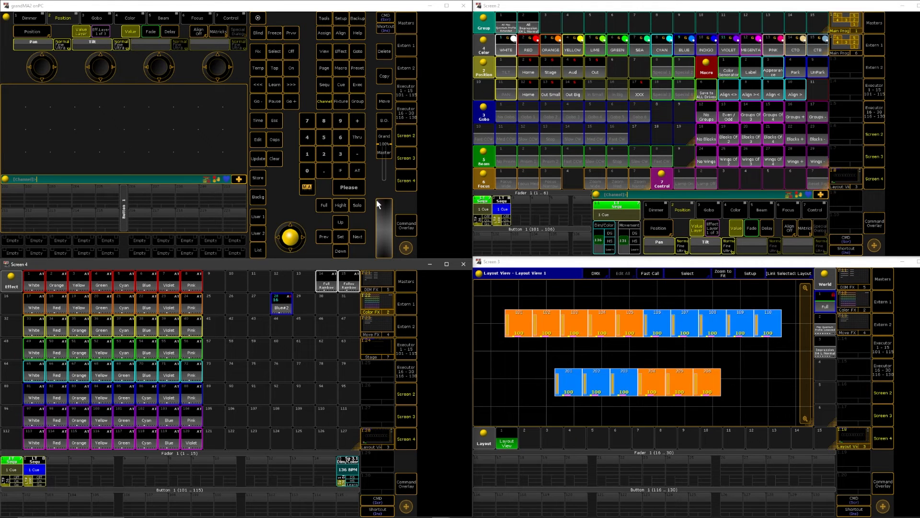
left_click(275, 158)
left_click(292, 50)
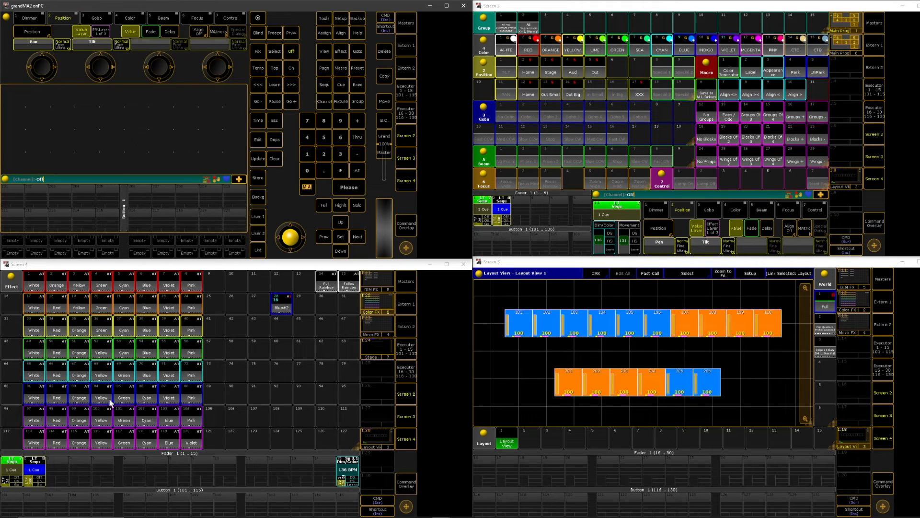
left_click(40, 468)
Show the dimmer effects and copy the Sin Groups 2 effect, number 262, to empty effect slot 269
left_click(375, 289)
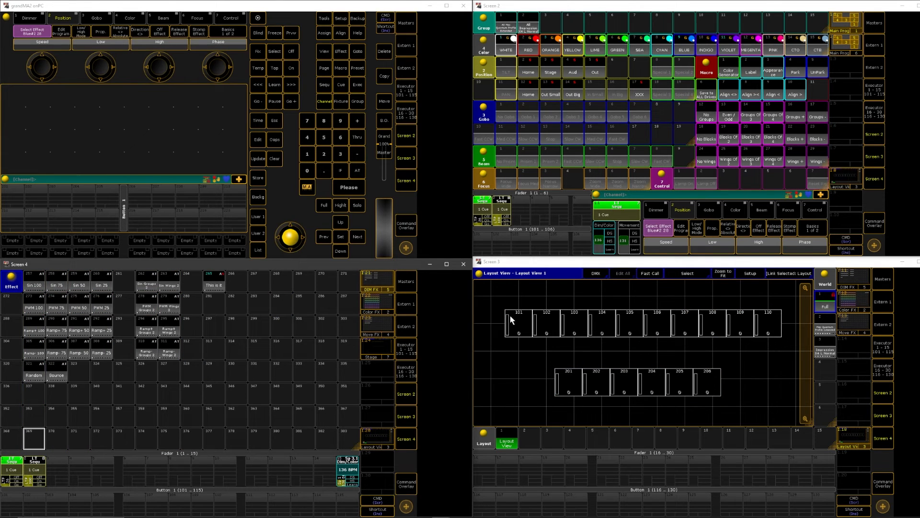
left_click_drag(493, 292, 799, 343)
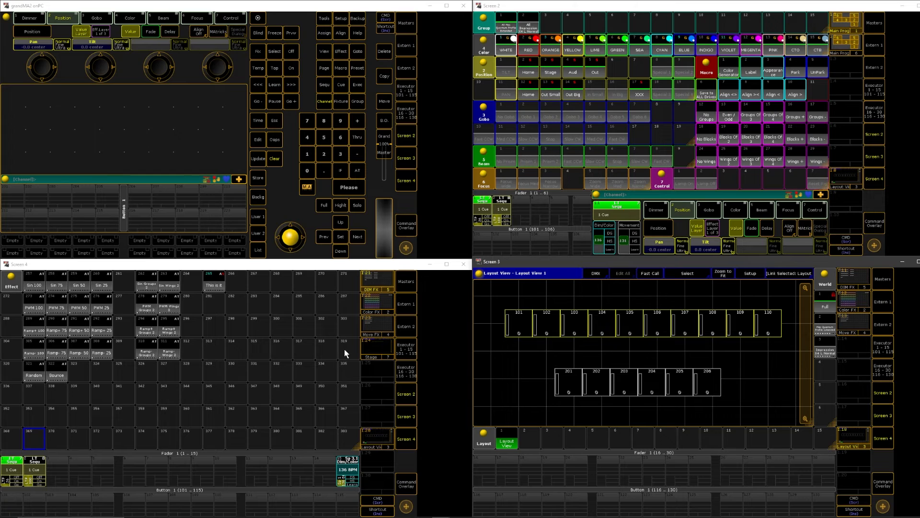
left_click(274, 159)
key("ctrl+c")
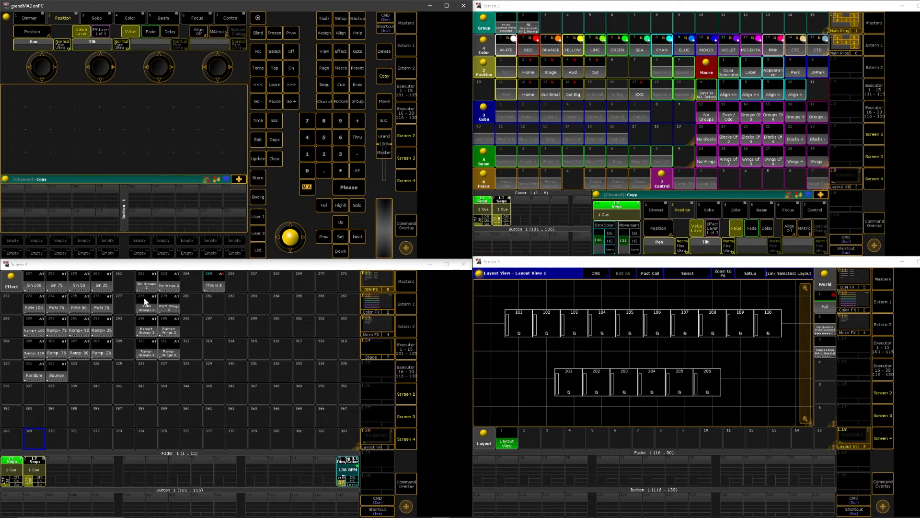
left_click(147, 282)
left_click(306, 280)
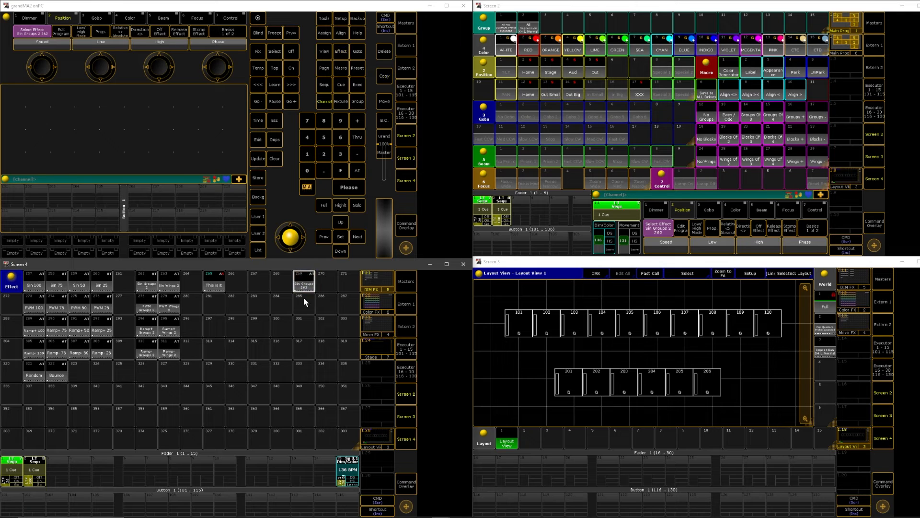
Assign fixtures 101 to 110 from the layout to the copied effect 269 by taking them as its selection
left_click_drag(495, 300, 797, 347)
right_click(304, 283)
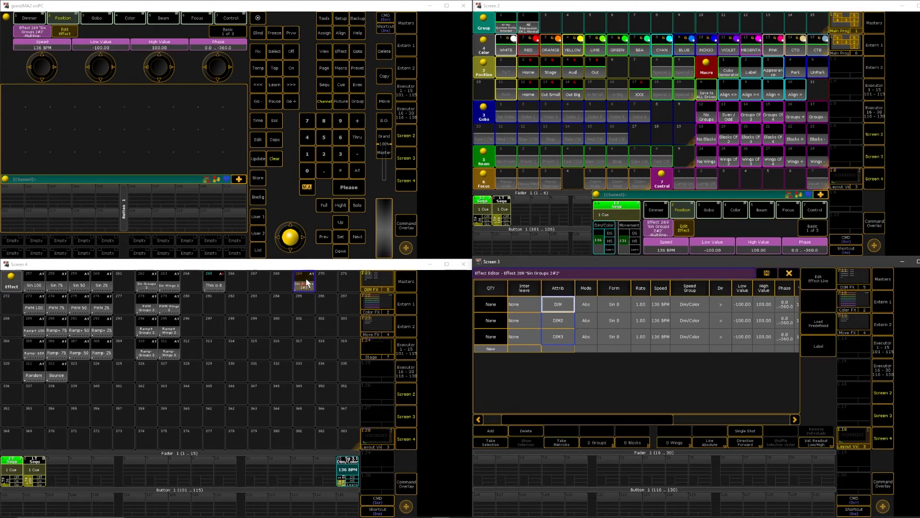
left_click(490, 443)
left_click(789, 273)
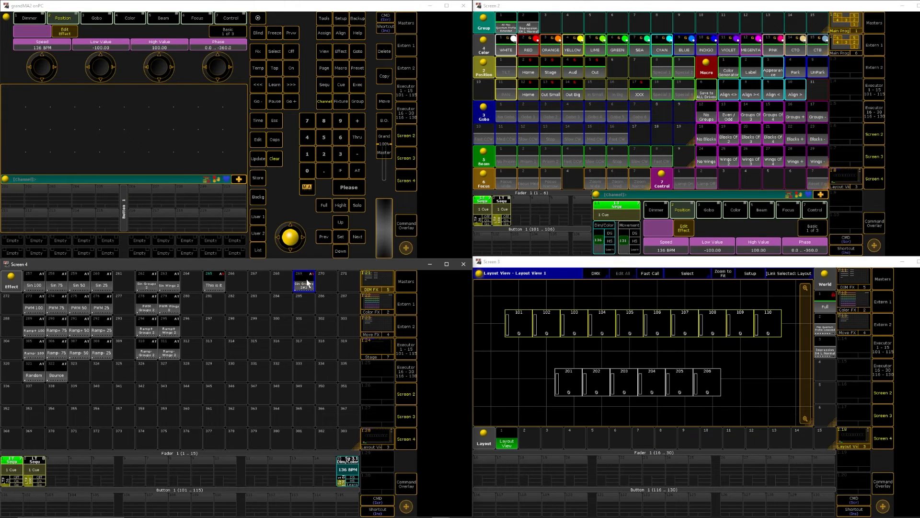
Start effect 269 and tap in a Dim/Color speed of about 59 BPM on executor 15
left_click(302, 284)
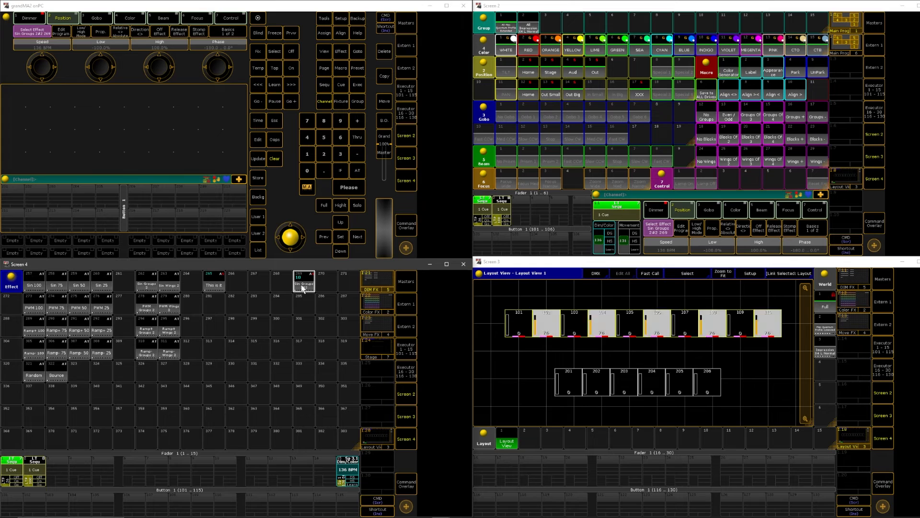
left_click(355, 485)
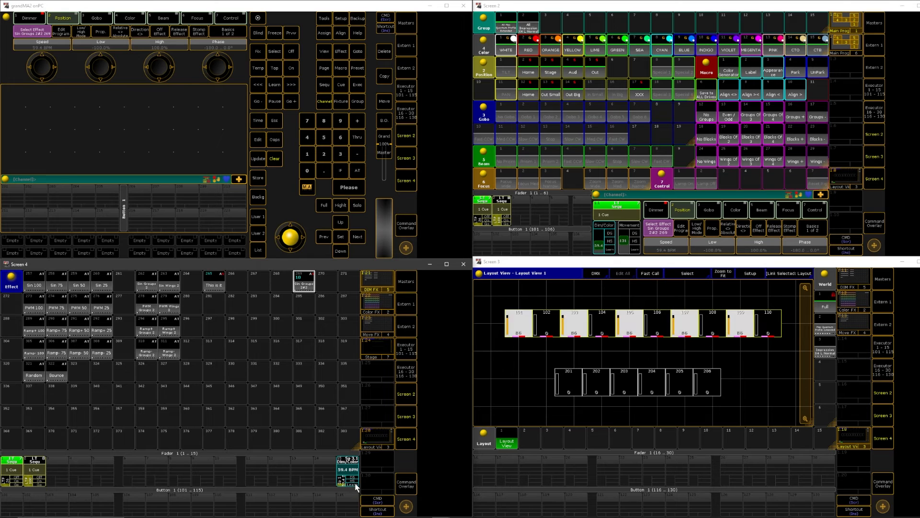
left_click(356, 485)
left_click(356, 485)
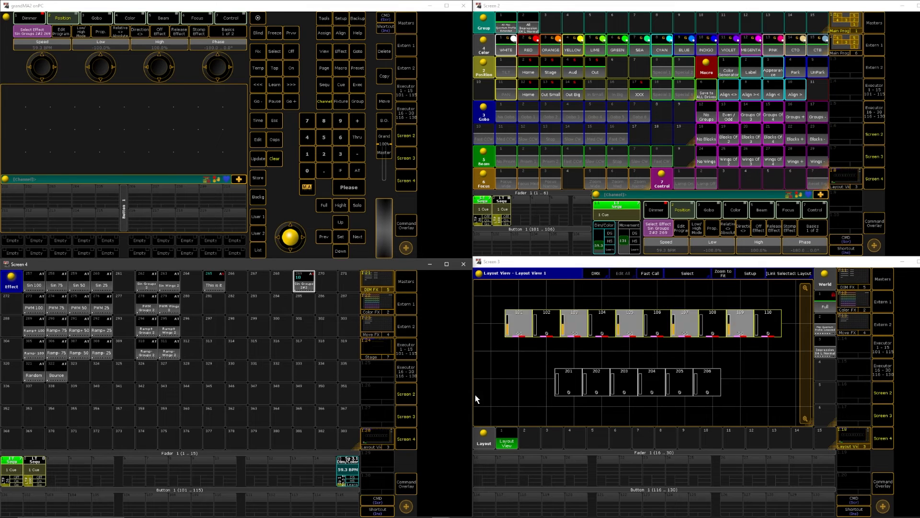
Tap in a faster Dim/Color speed of about 145 BPM on executor 15
left_click(352, 484)
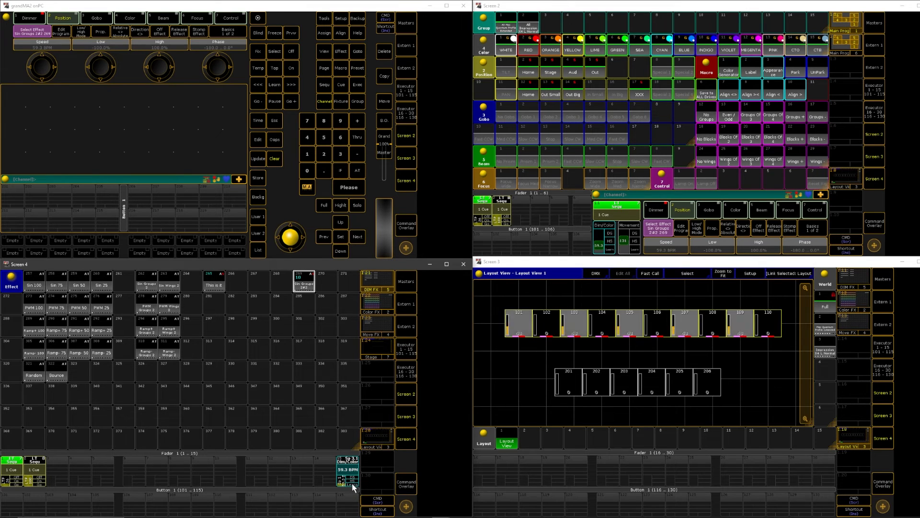
left_click(352, 483)
left_click(353, 484)
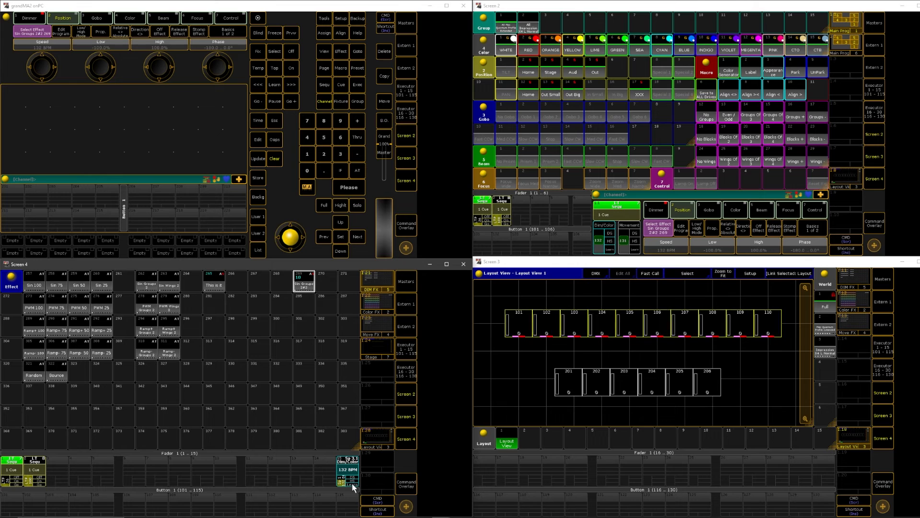
left_click(352, 484)
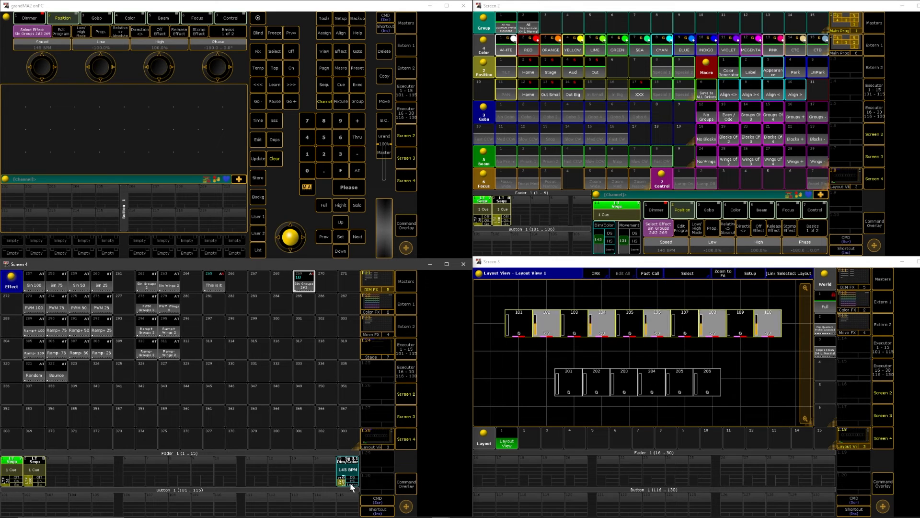
Slow the Dim/Color speed on executor 15 to 65.1 BPM by tapping the tempo
left_click(352, 484)
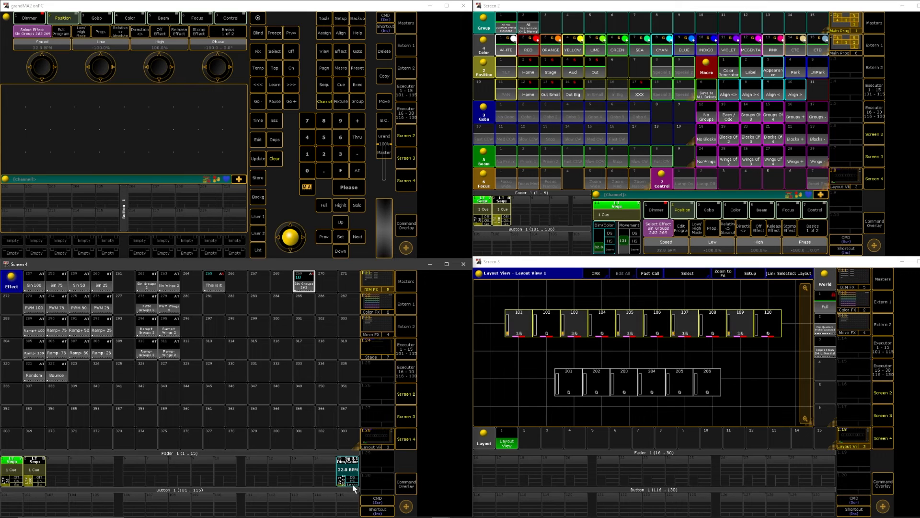
left_click(354, 487)
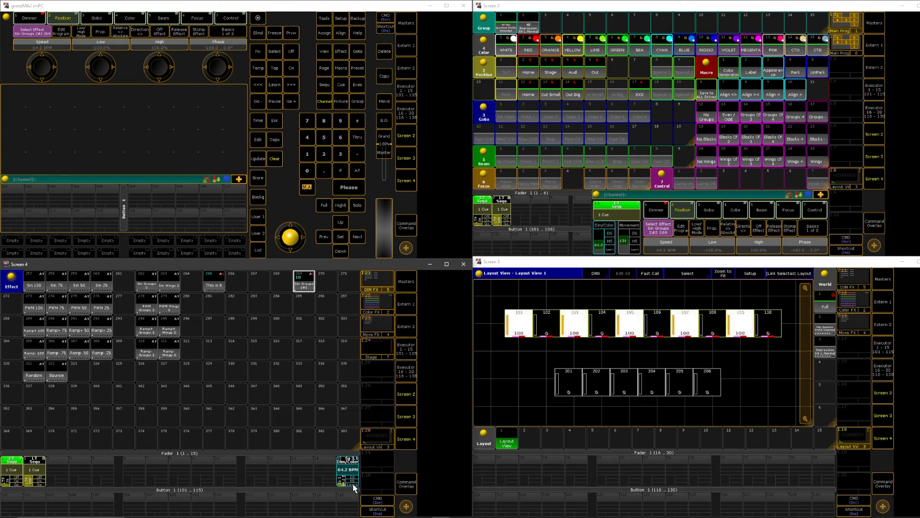
left_click(353, 484)
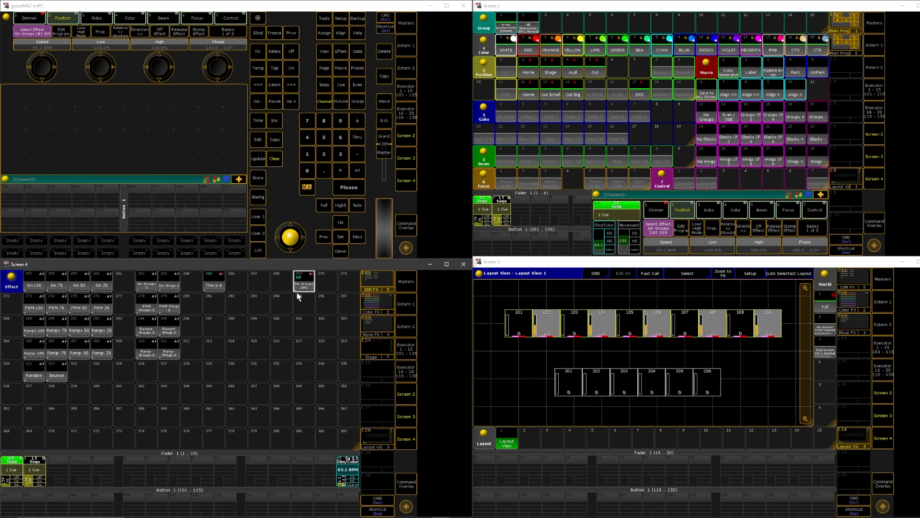
Test effect 269 from a cleared programmer over the running cue of executor 2, and switch that executor off
left_click(39, 485)
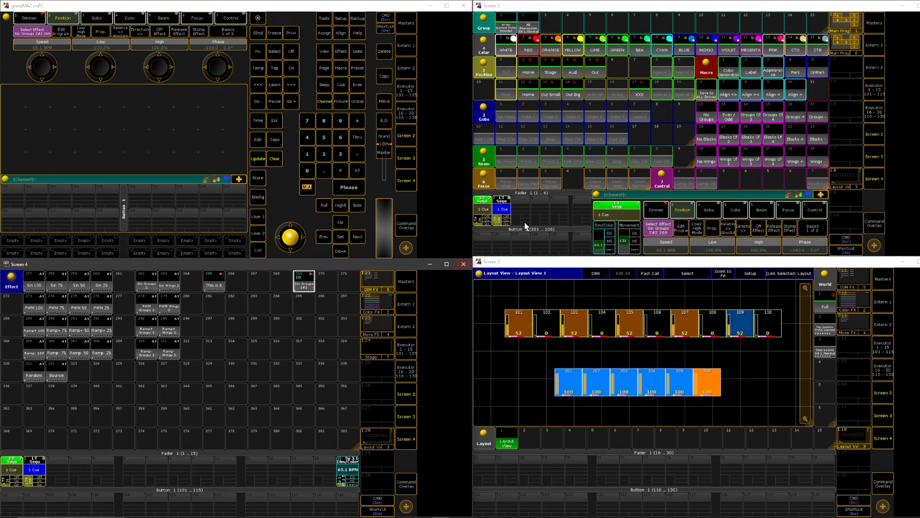
left_click(276, 161)
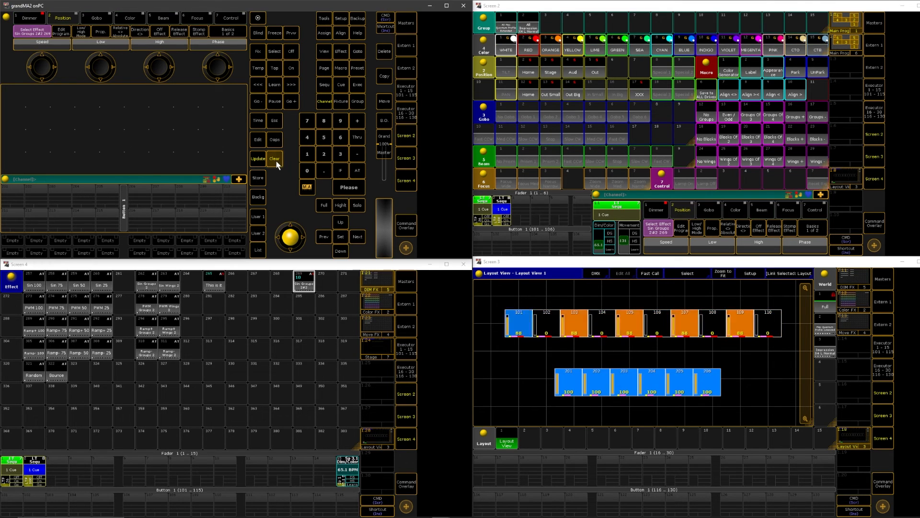
left_click(305, 285)
left_click(291, 51)
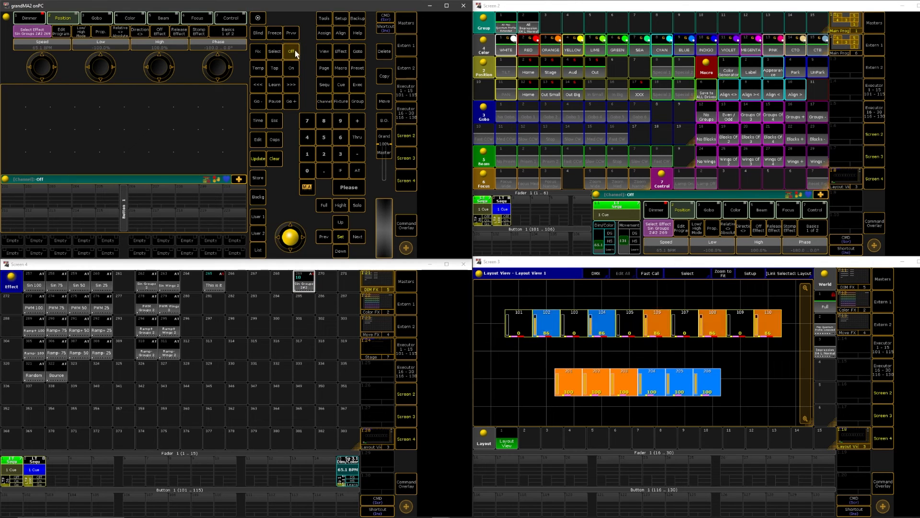
left_click(33, 472)
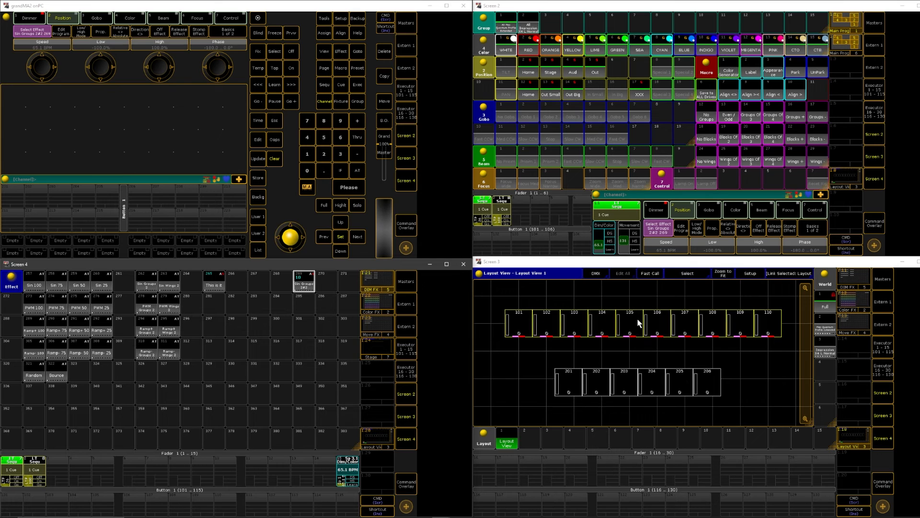
Store the running effect 269 as a second cue on executor 2 and clear the programmer
left_click(259, 178)
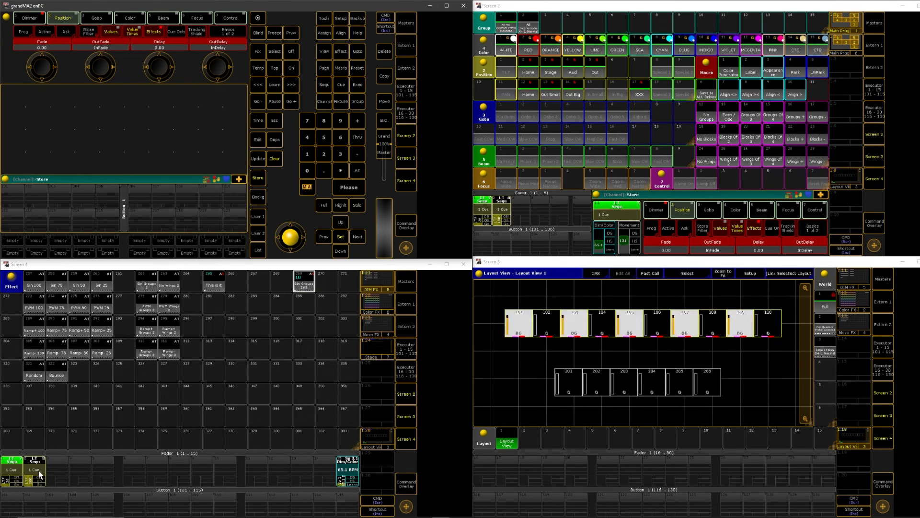
left_click(35, 472)
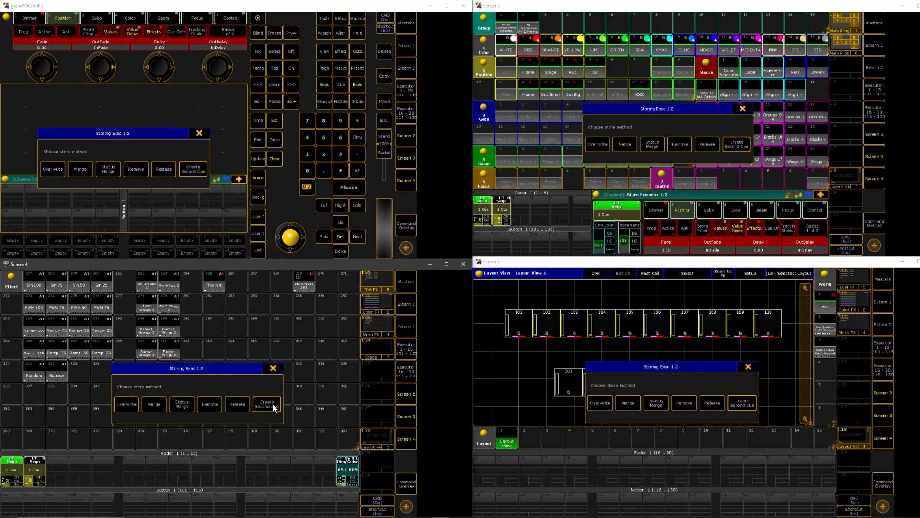
left_click(270, 405)
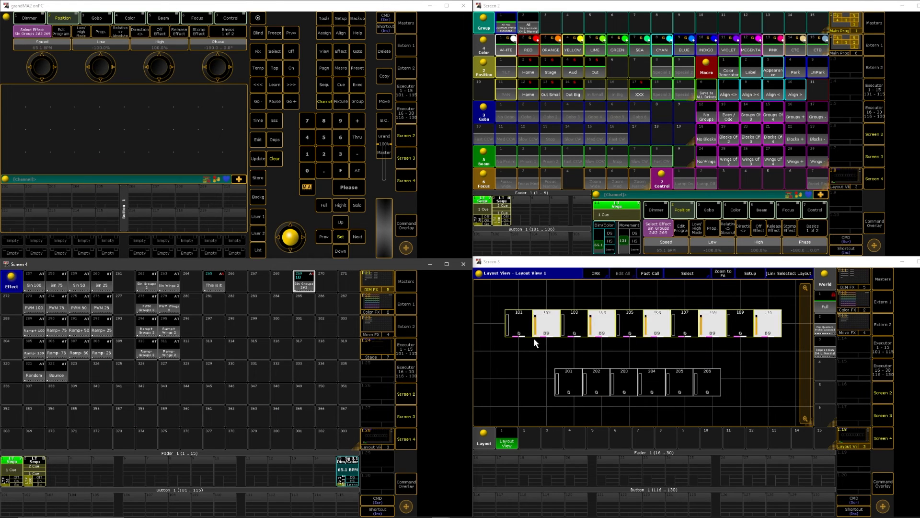
left_click(280, 157)
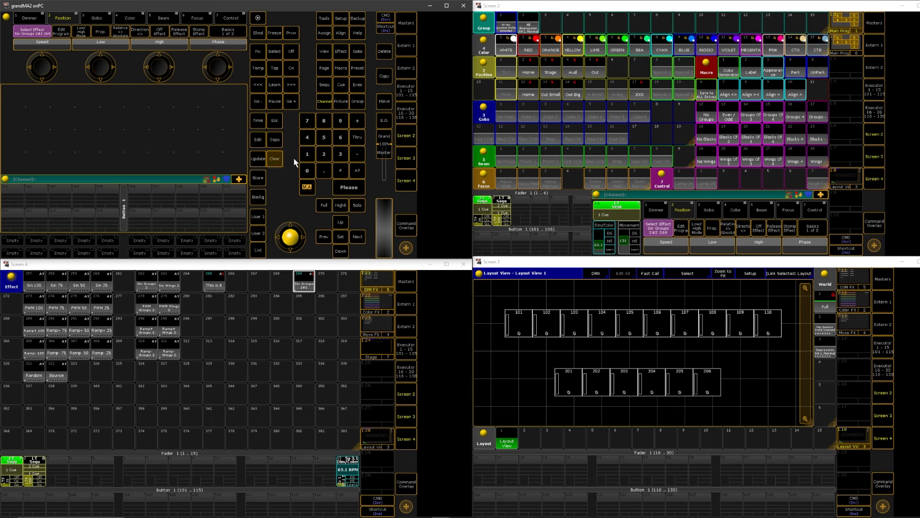
Add the command "SpecialMaster 3.1 At 65.1" to cue 2 in the sequence on executor 2
left_click(38, 476)
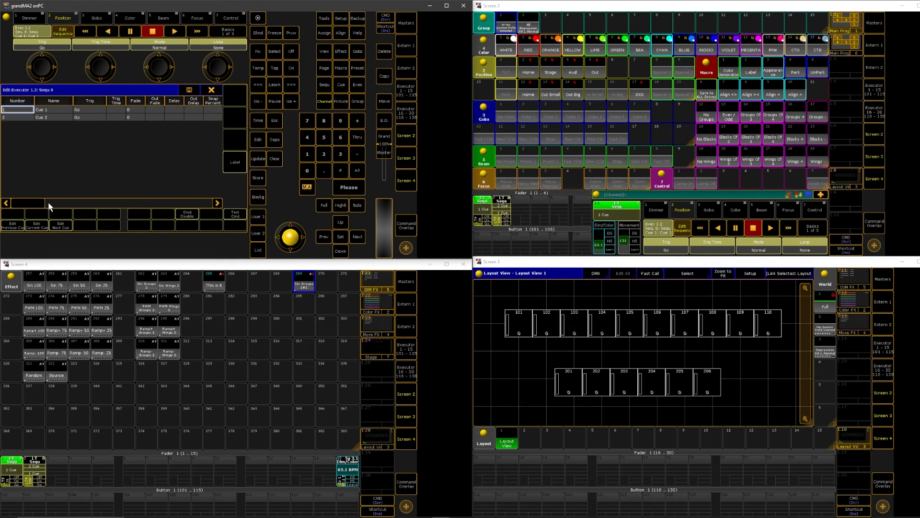
left_click_drag(24, 206, 76, 195)
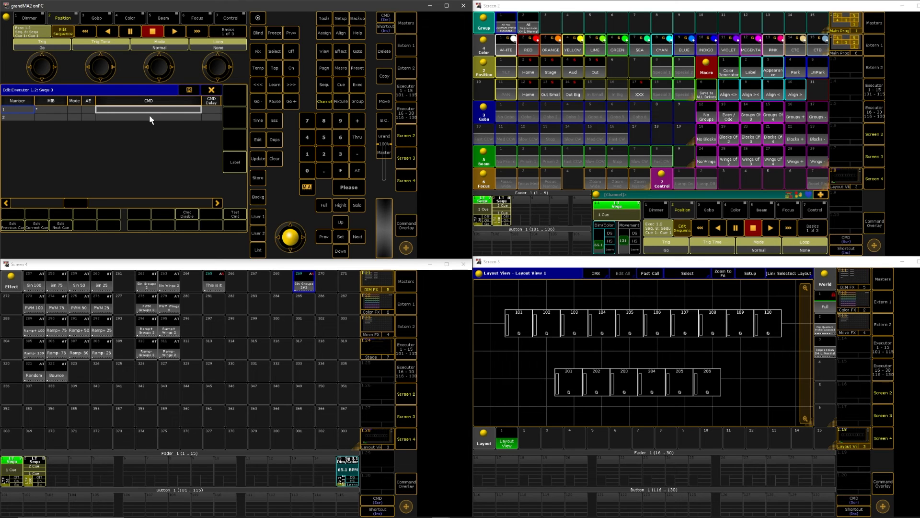
mouse_move(94, 202)
left_mouse_down()
mouse_move(29, 200)
mouse_move(96, 200)
mouse_move(86, 197)
left_mouse_up()
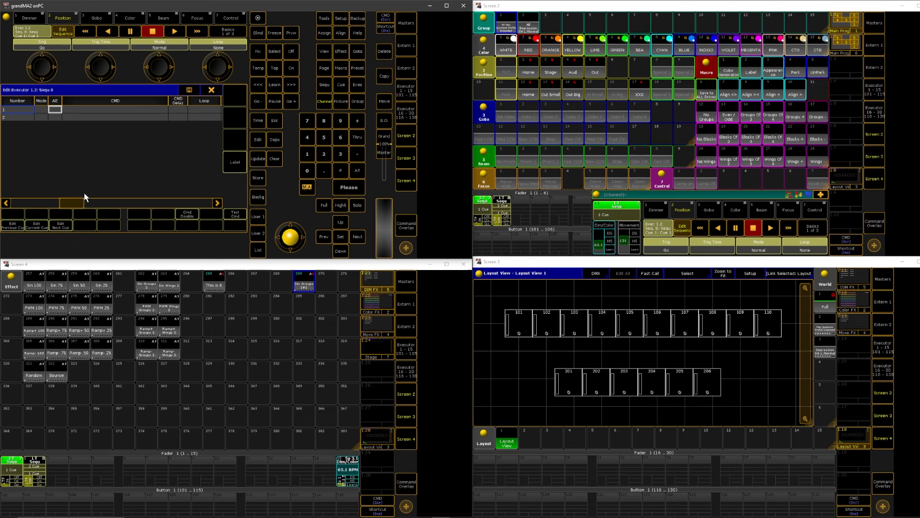
left_click(127, 120)
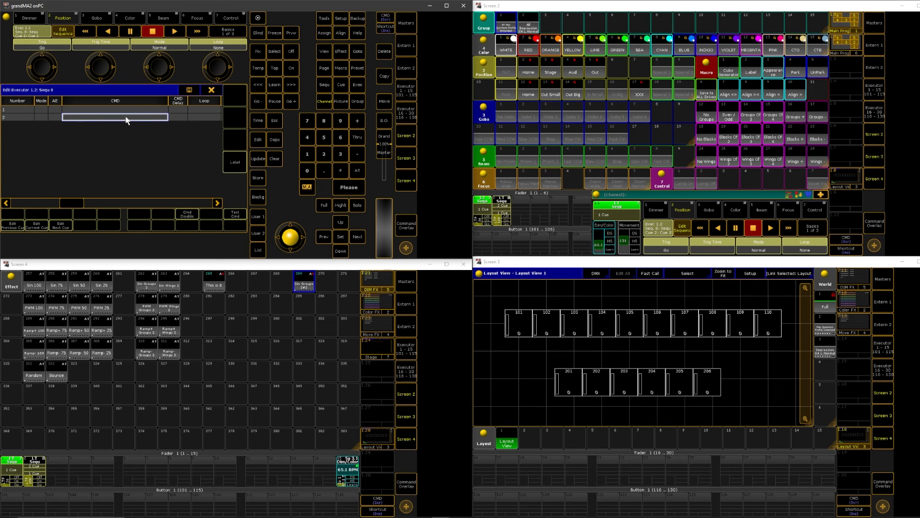
type("s")
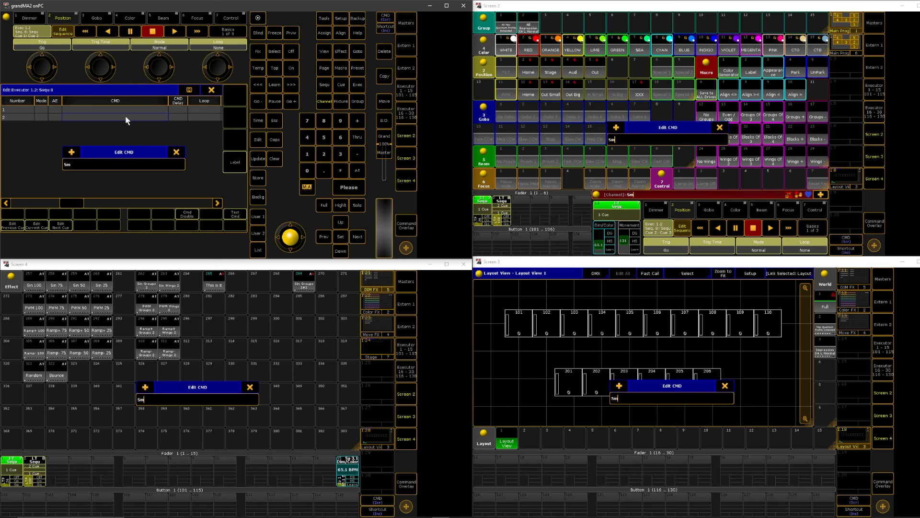
type("m 3")
type("at 65.1")
key("Return")
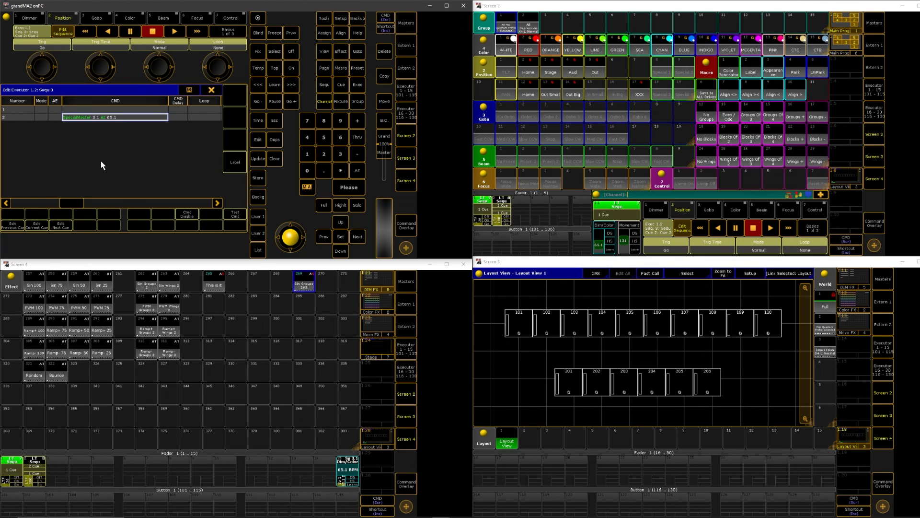
Copy the cue 2 command to cue 1 and change it to "SpecialMaster 3.1 At 200"
left_click(115, 120)
key("ctrl+c")
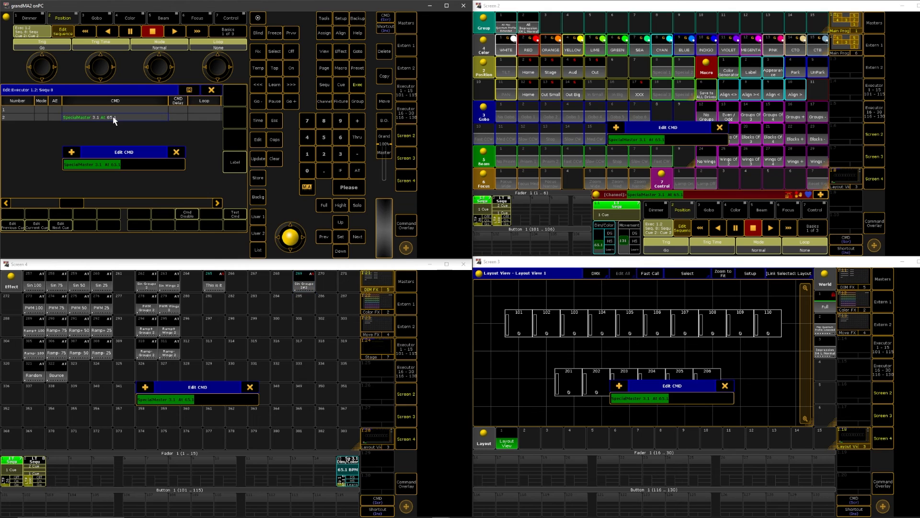
left_click(110, 110)
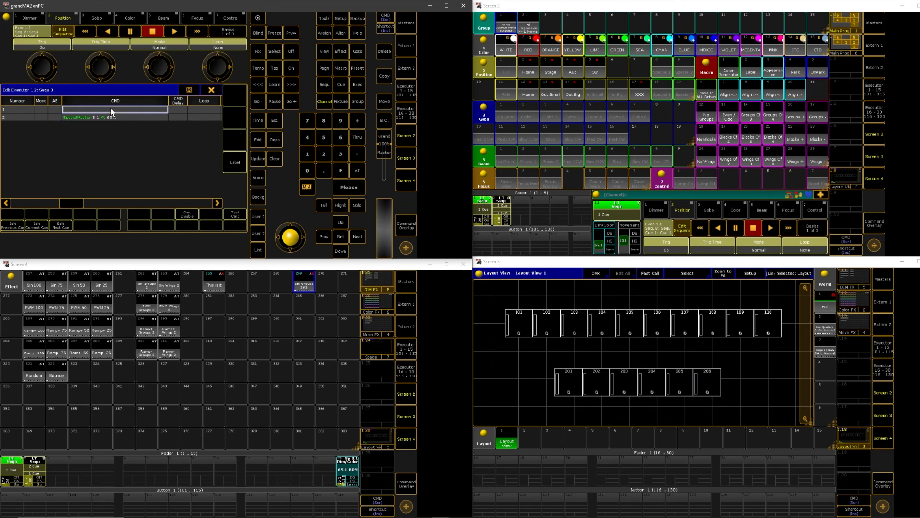
key("ctrl+v")
key("BackSpace")
key("BackSpace")
key("BackSpace")
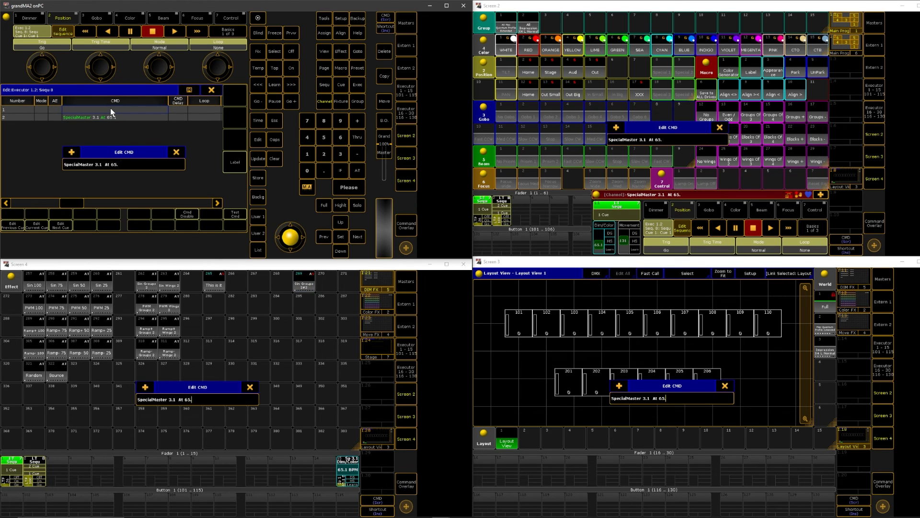
key("BackSpace")
type("200")
key("Return")
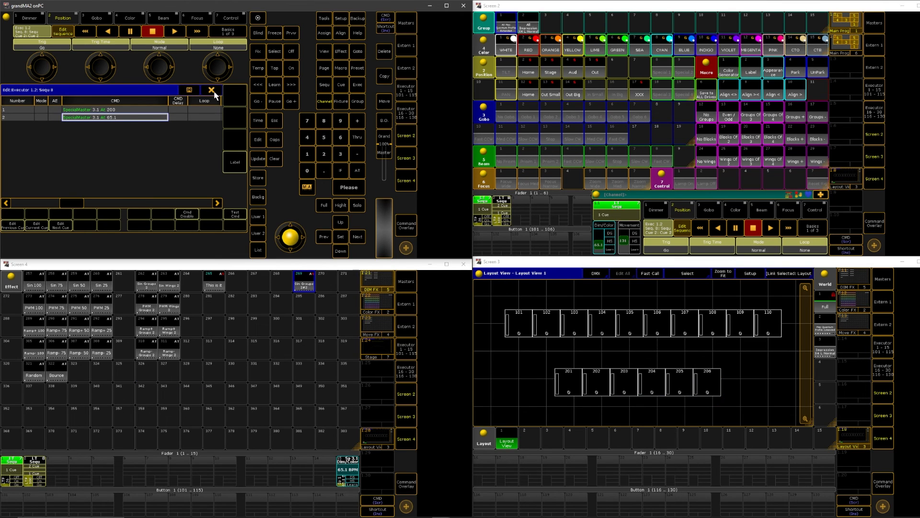
Play cues 1 and 2 on executor 2 to check their speeds, and inspect effect 269's speed group in the effect editor
left_click(40, 484)
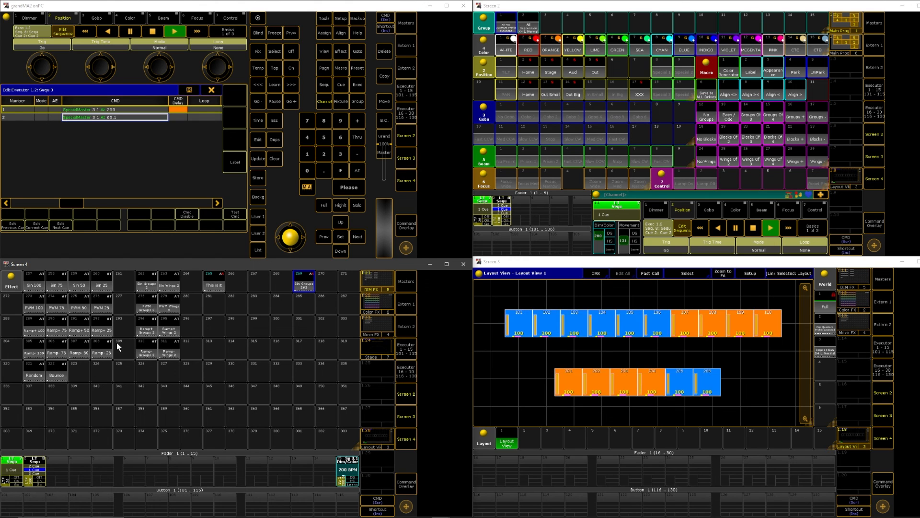
left_click(41, 485)
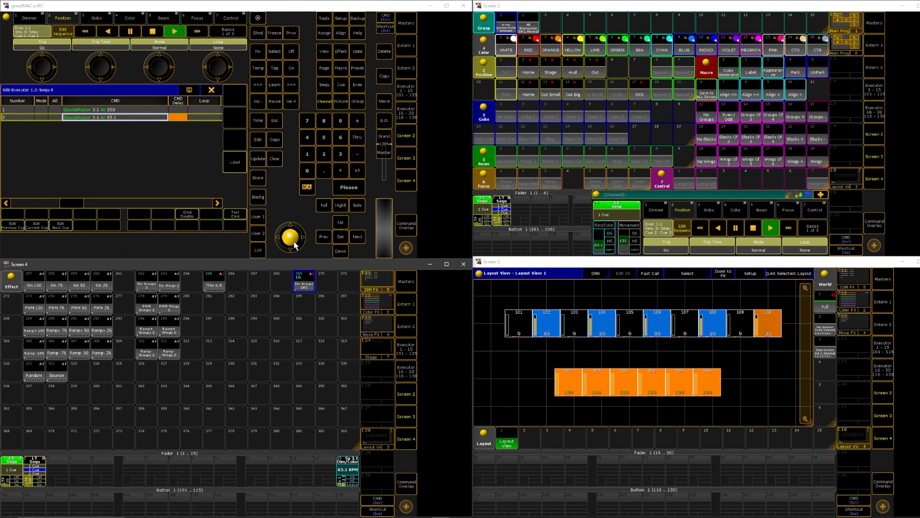
left_click(304, 290)
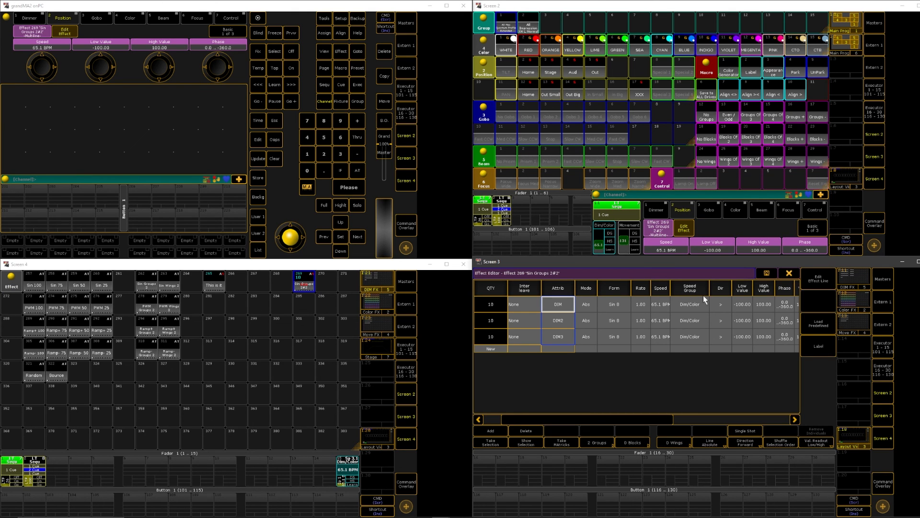
left_click(782, 272)
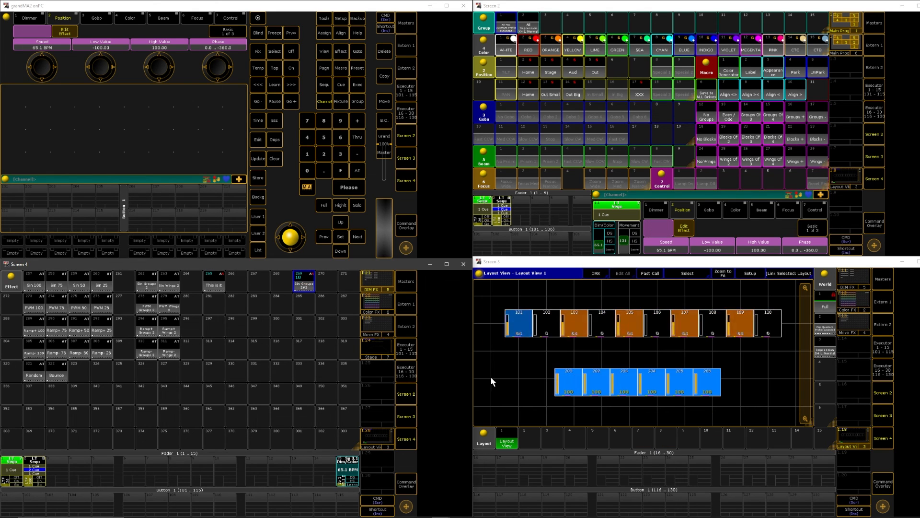